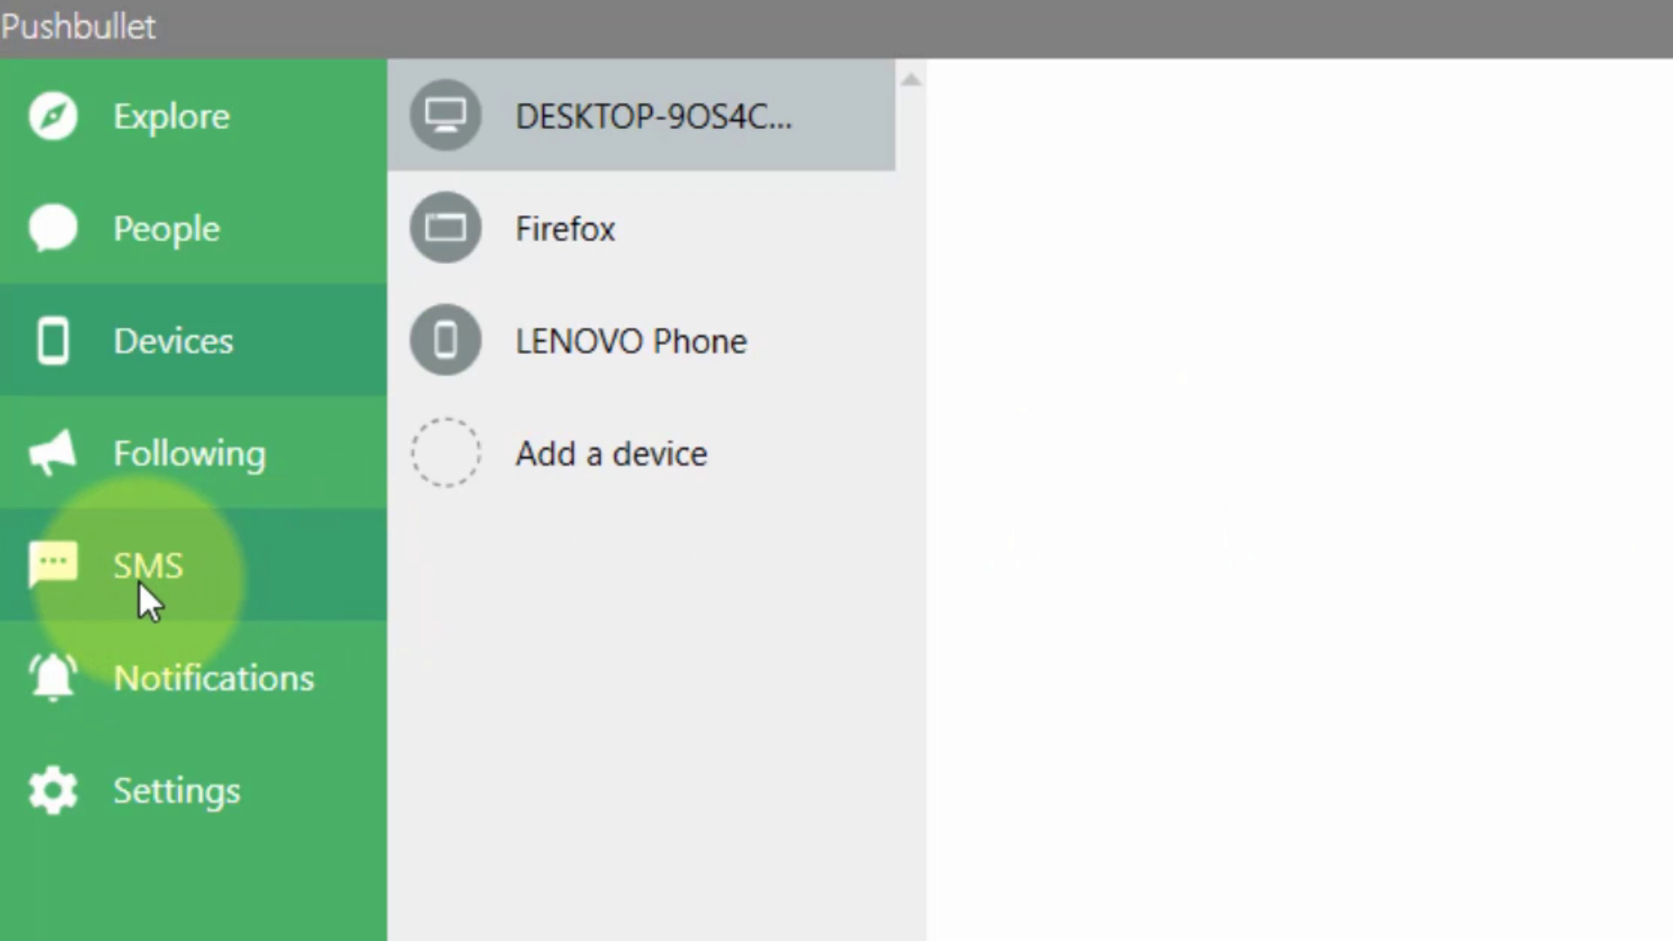
{"action": "left_click", "coordinate": [130, 574]}
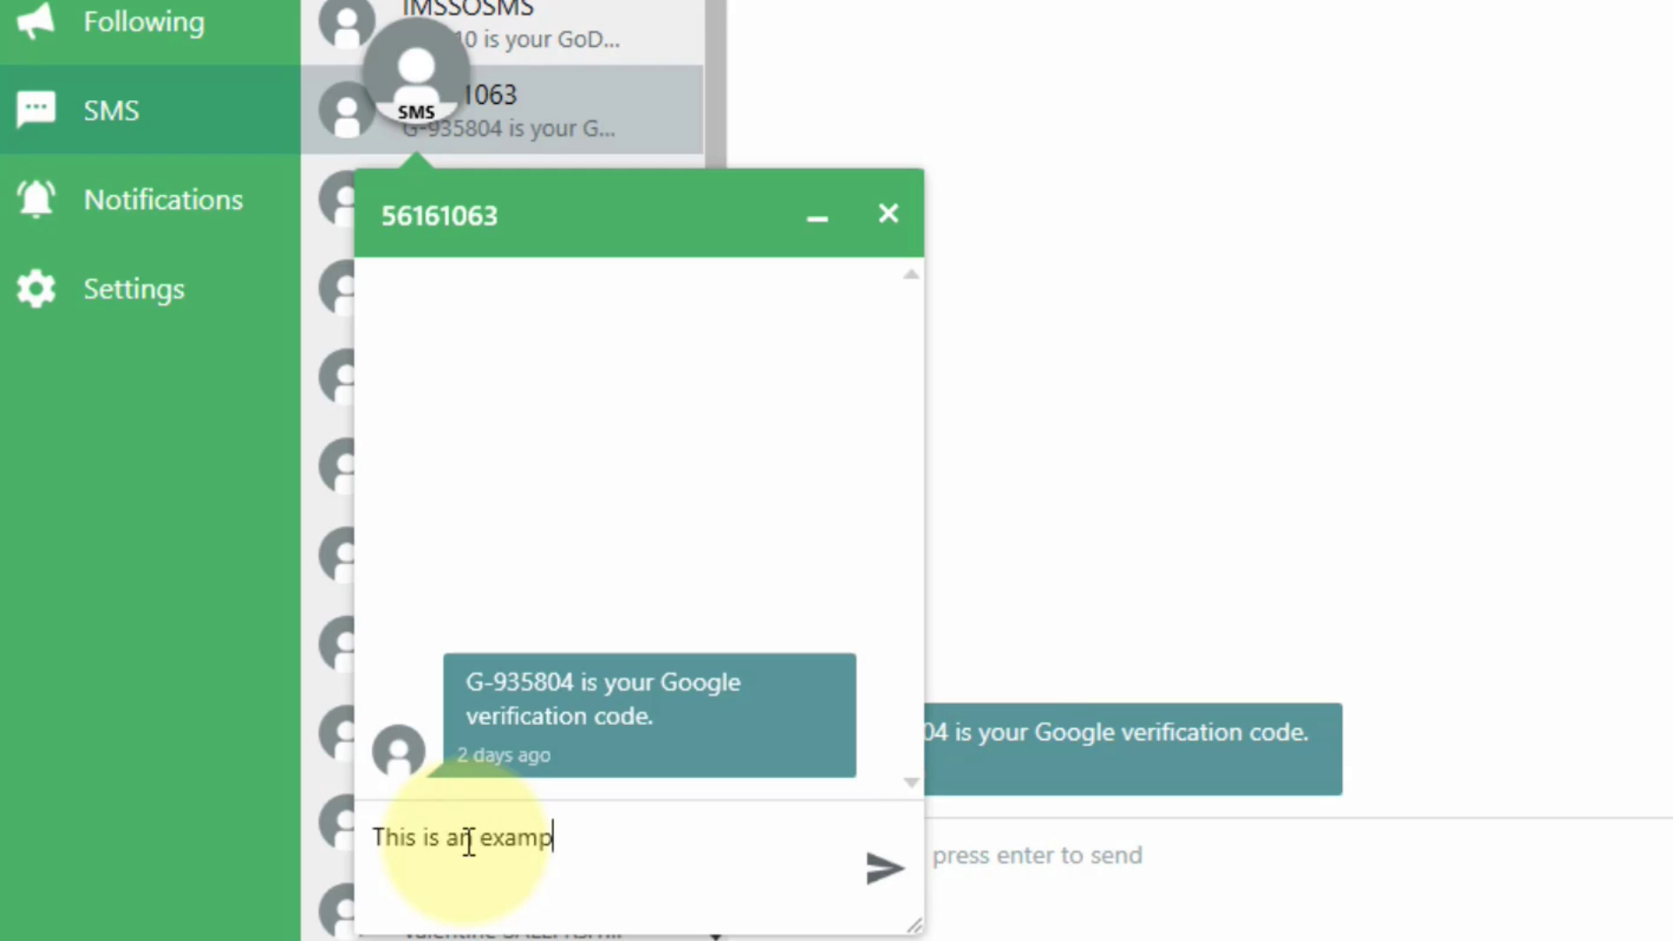
{"action": "key", "text": "Return"}
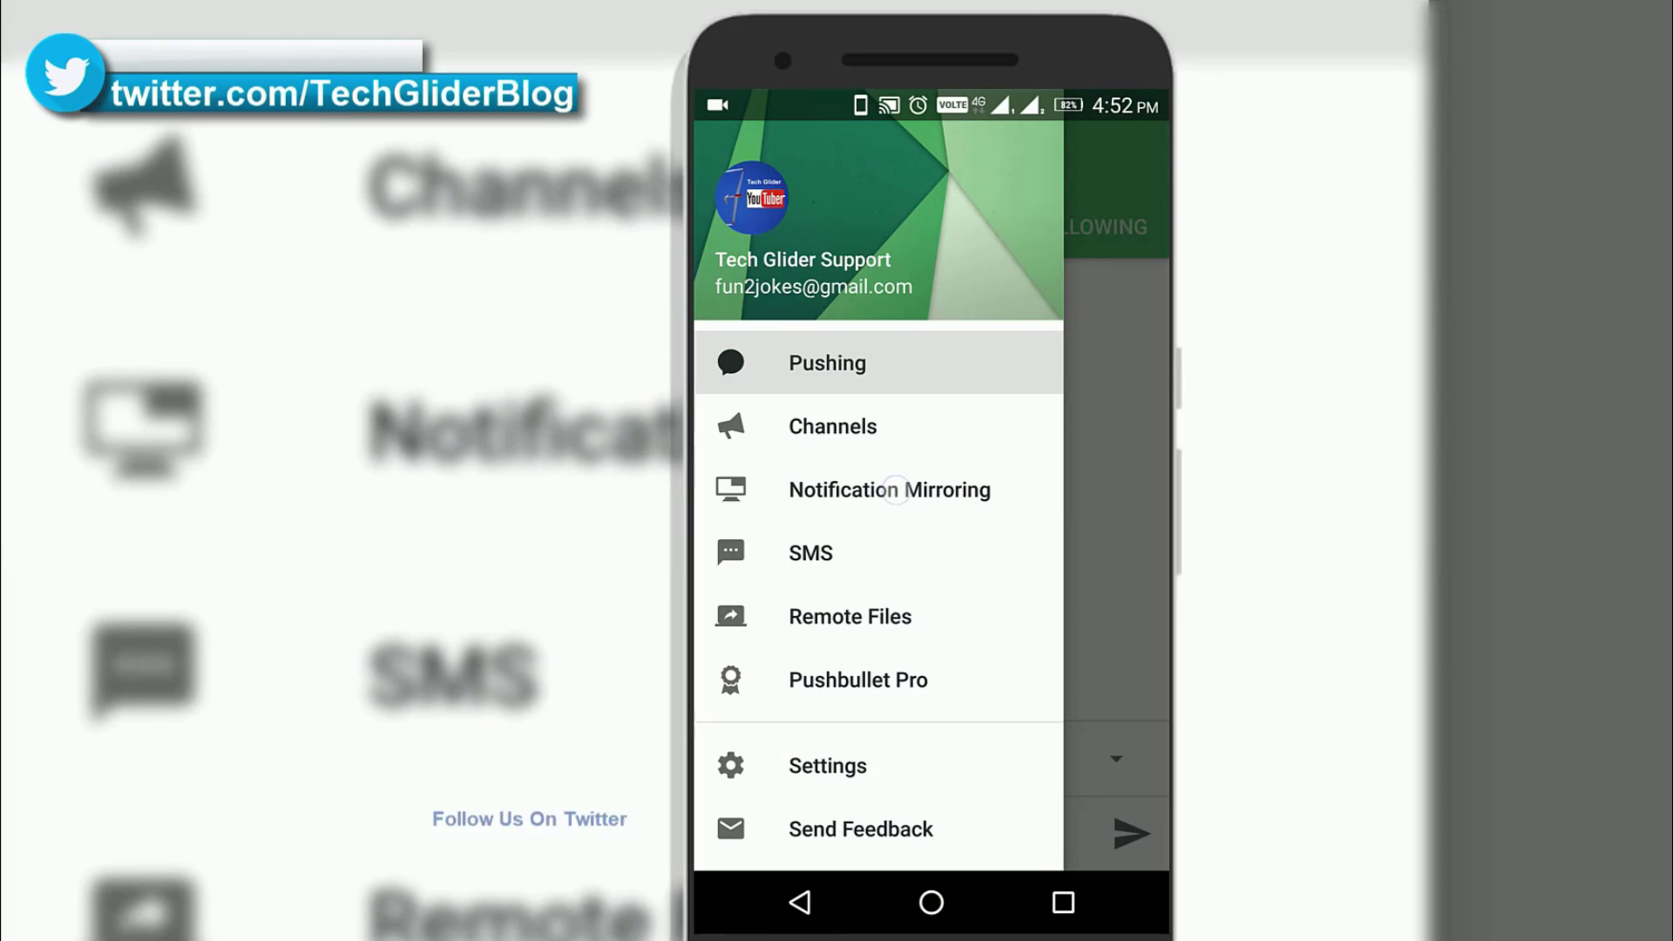
{"action": "left_click", "coordinate": [890, 489]}
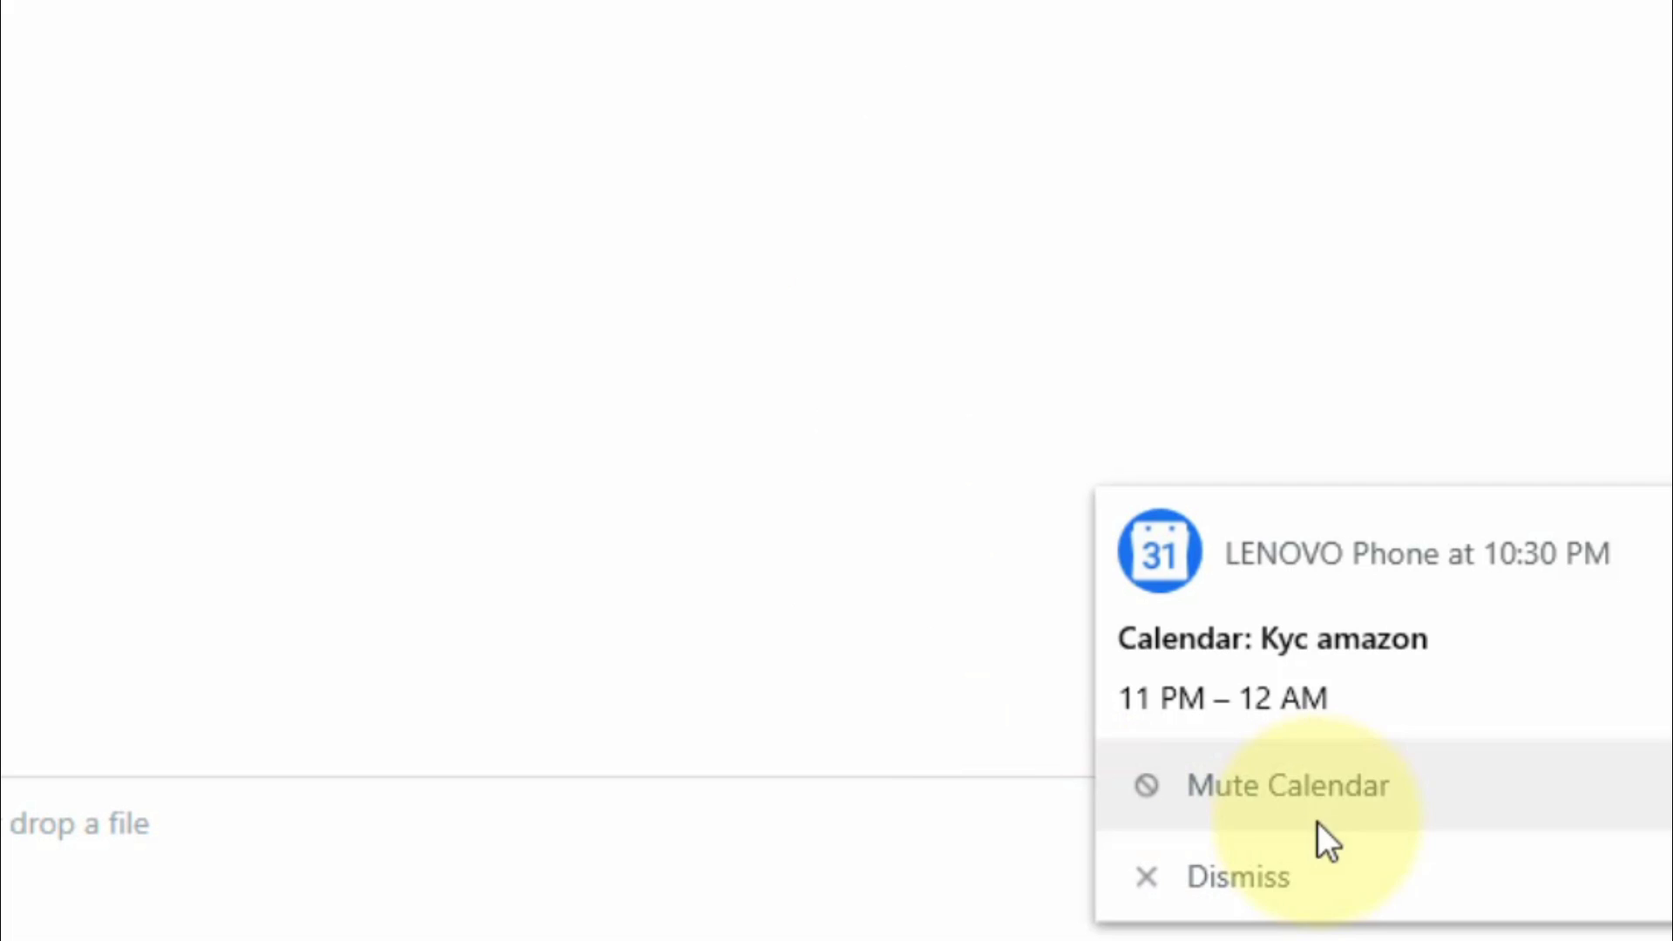
Step: Dismiss the calendar notification and browse the 57575751 and BTMCDVLY conversations
{"action": "left_click", "coordinate": [1232, 879]}
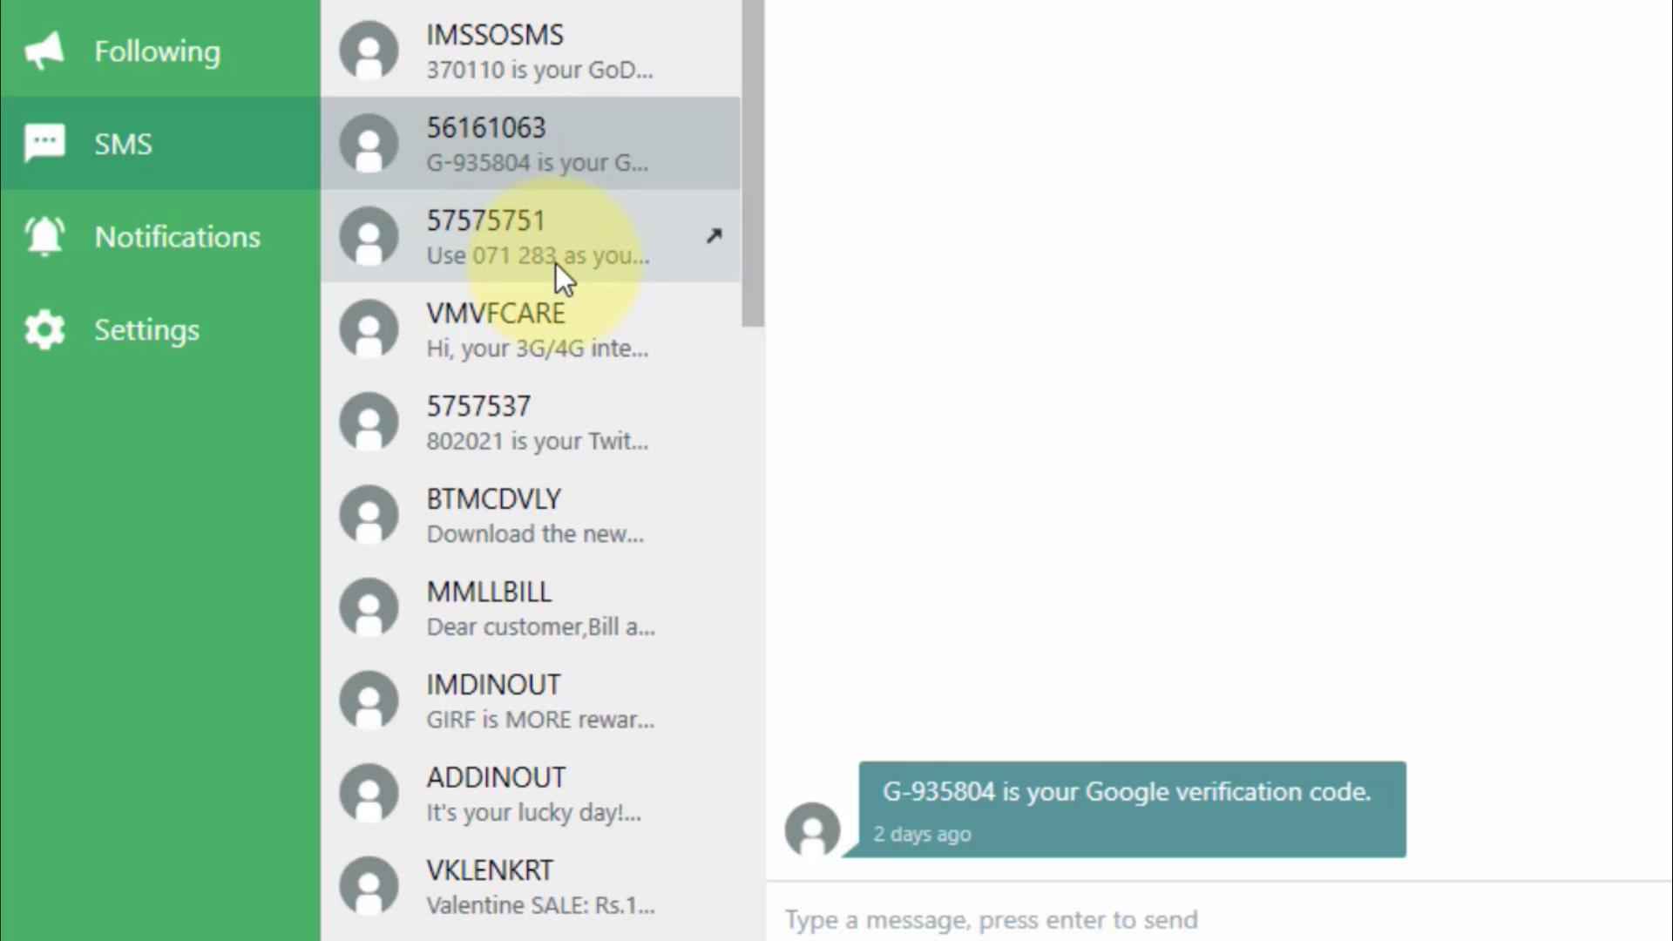
{"action": "left_click", "coordinate": [556, 264]}
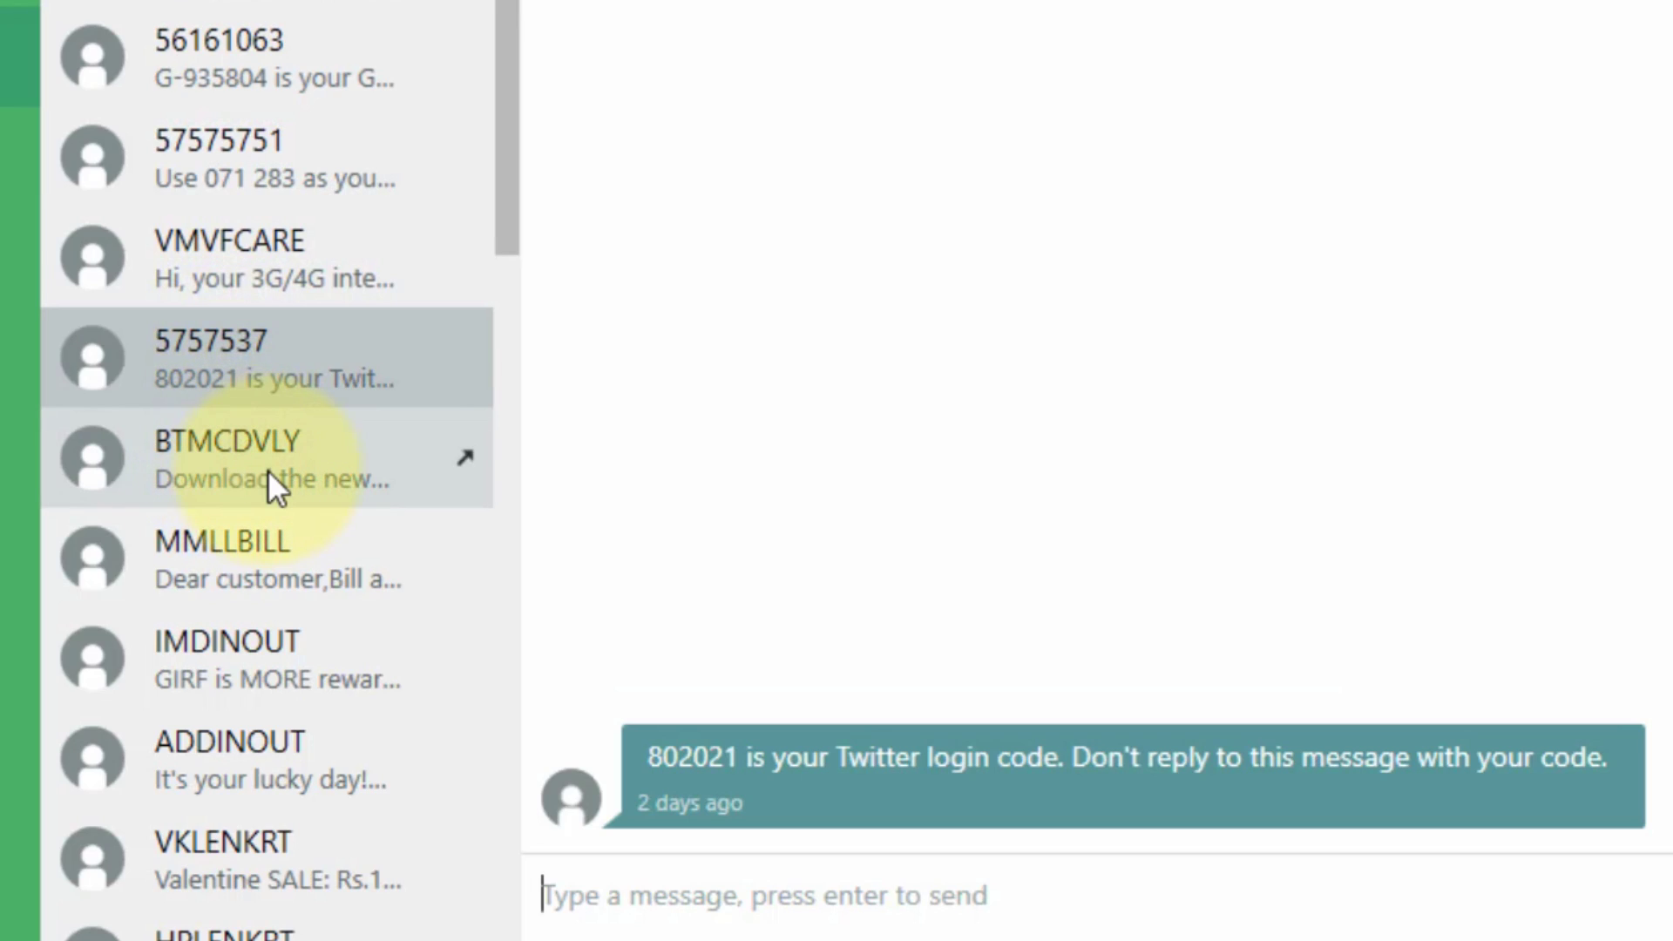
{"action": "left_click", "coordinate": [270, 469]}
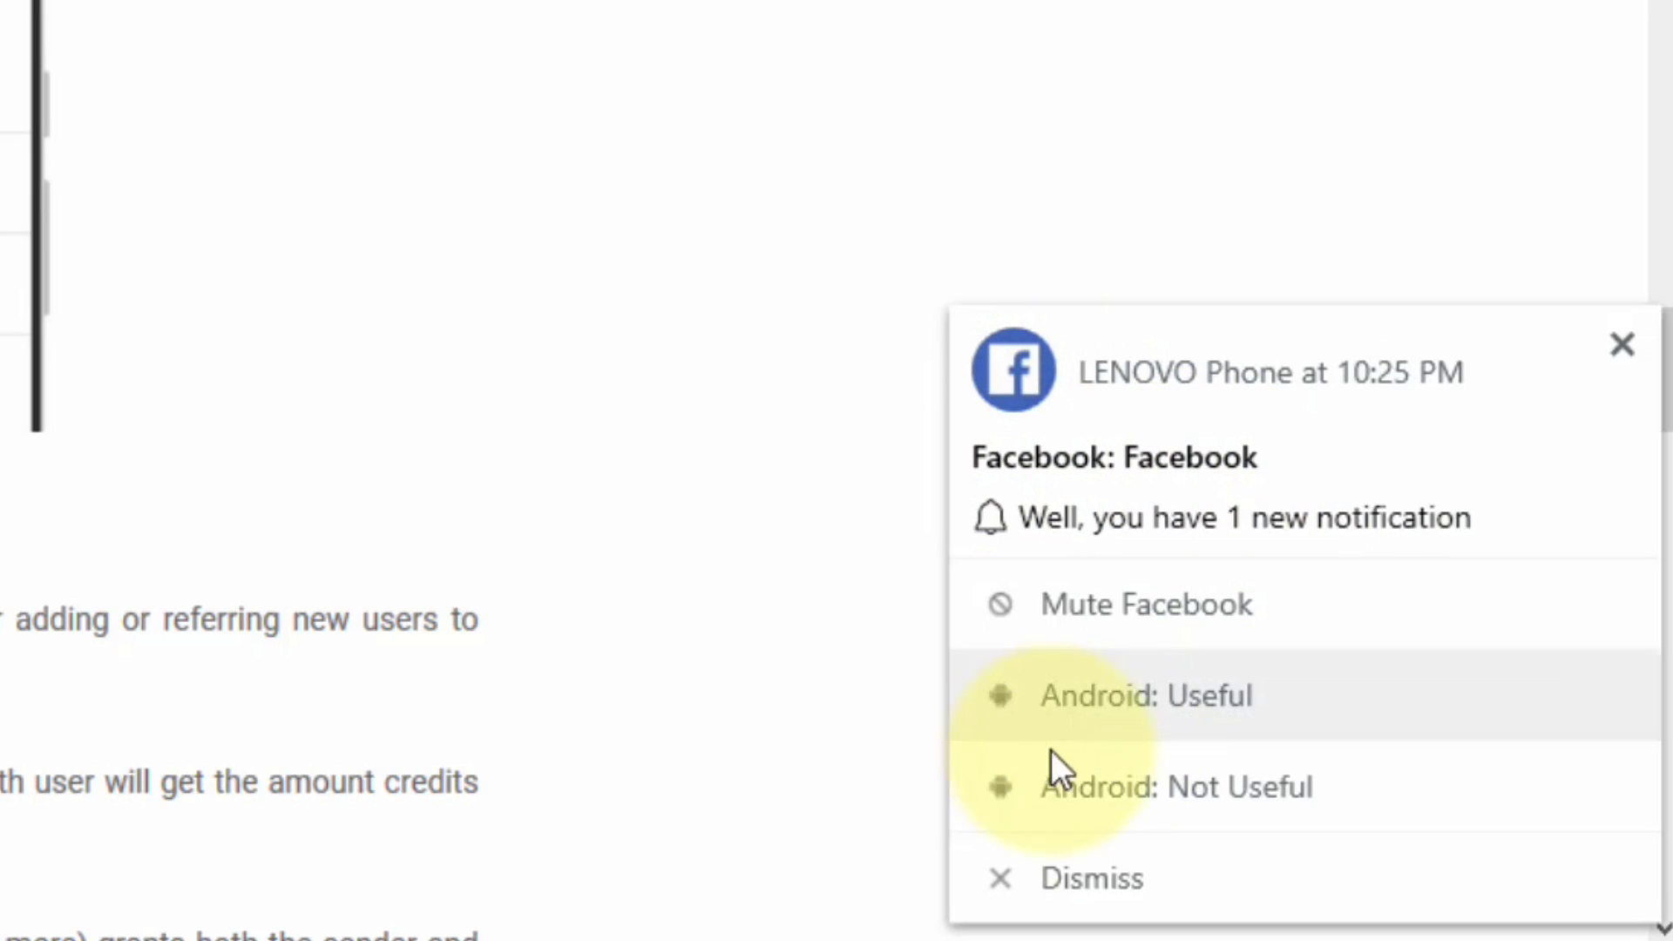
Step: Paste and send the copied techgliderblog.com link, then dismiss the phone notification
{"action": "right_click", "coordinate": [556, 843]}
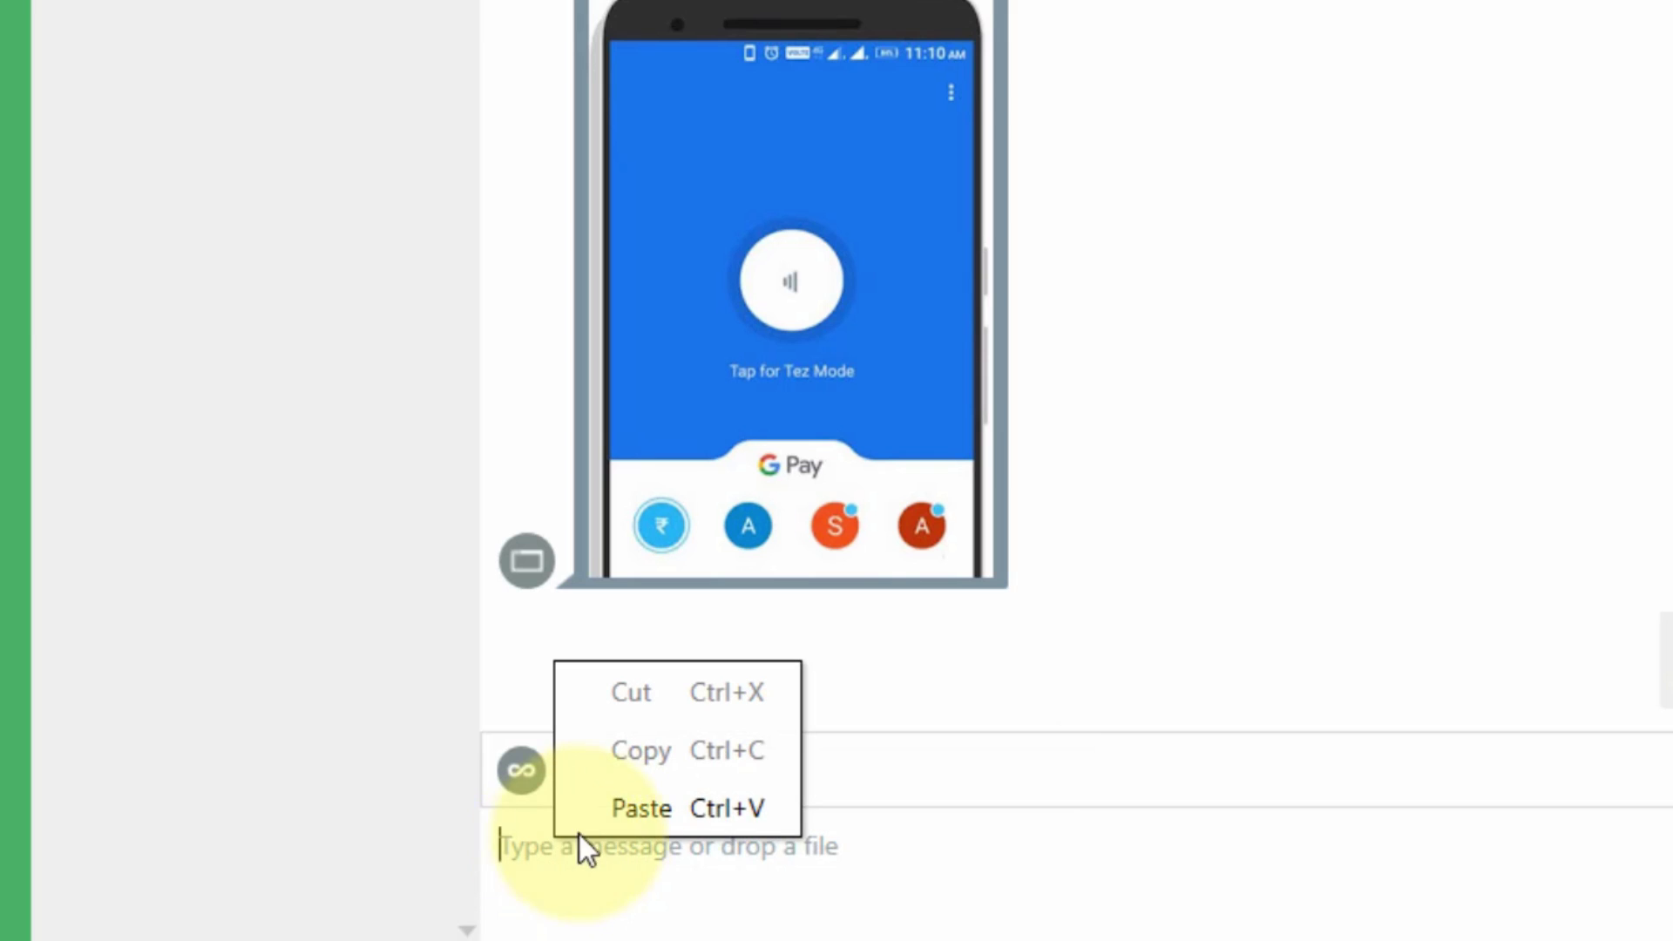
{"action": "left_click", "coordinate": [603, 822]}
{"action": "key", "text": "Return"}
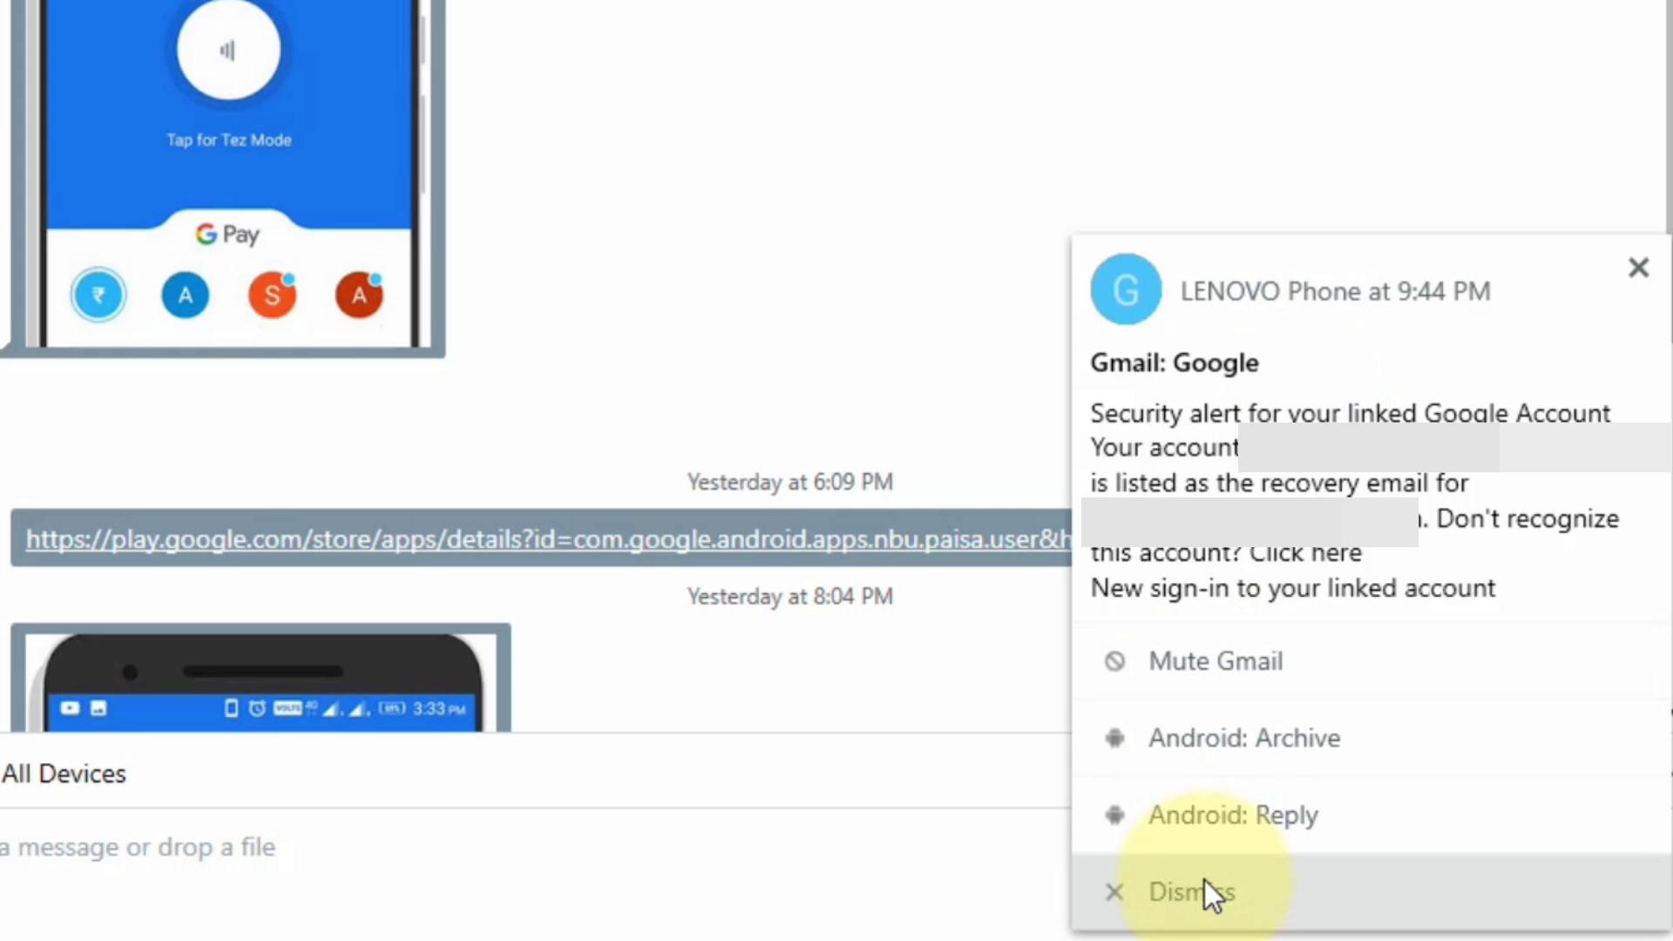
{"action": "left_click", "coordinate": [1203, 889]}
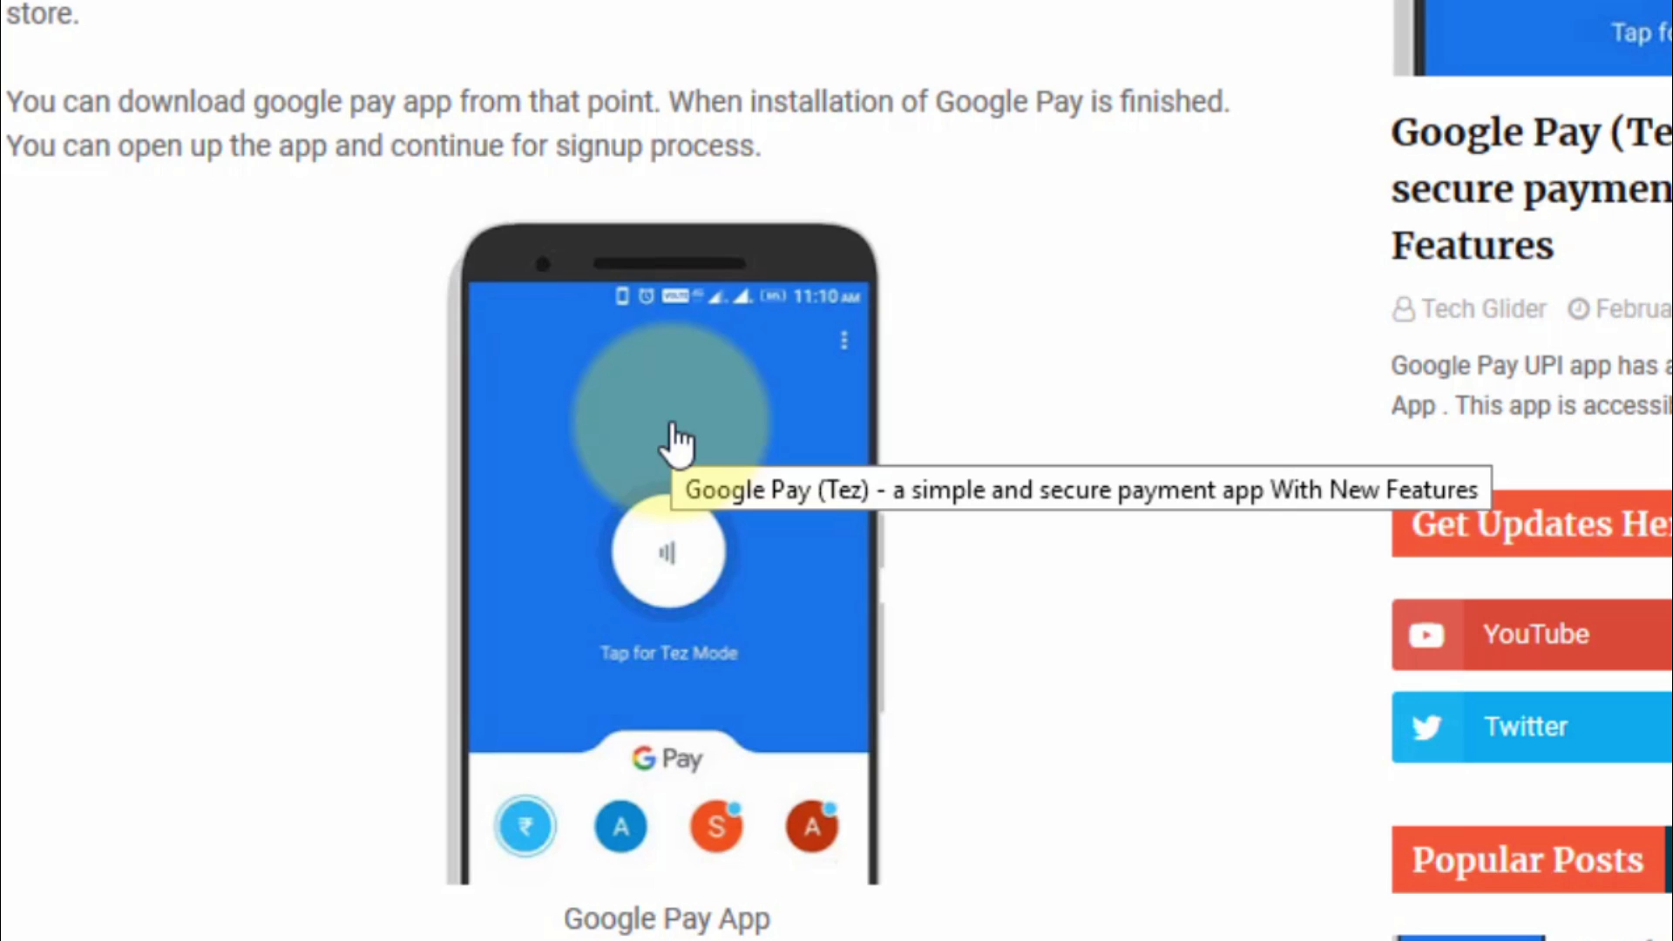
Step: Push the article's Google Pay image to the LENOVO Phone from the context menu
{"action": "right_click", "coordinate": [676, 442]}
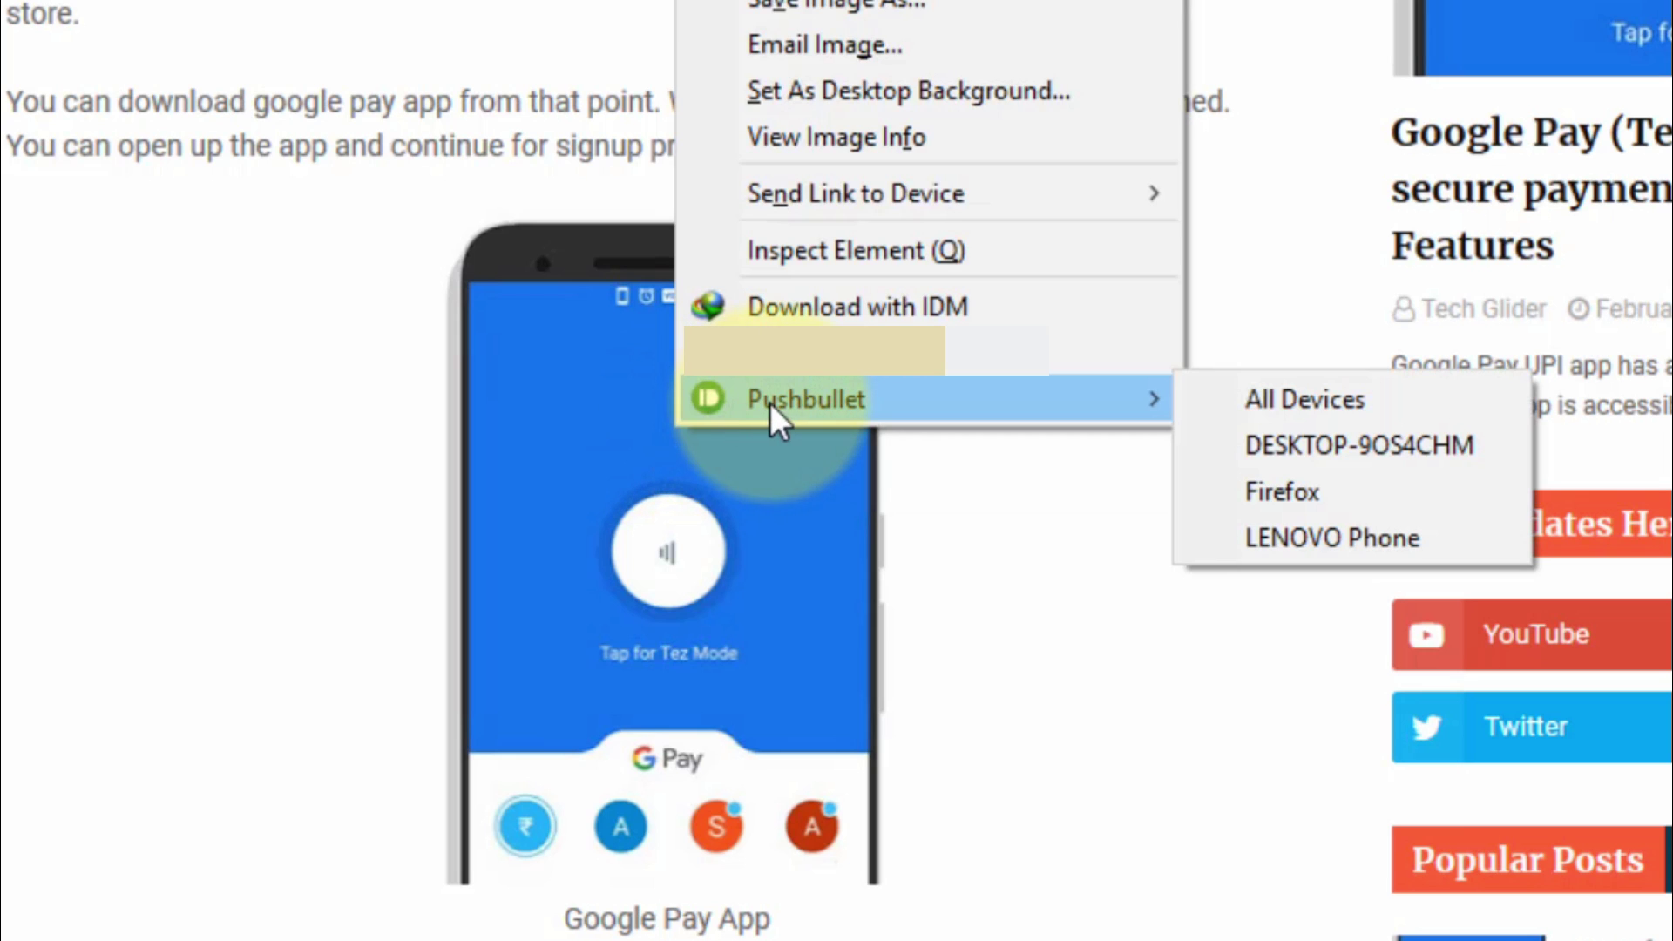
{"action": "mouse_move", "coordinate": [728, 416]}
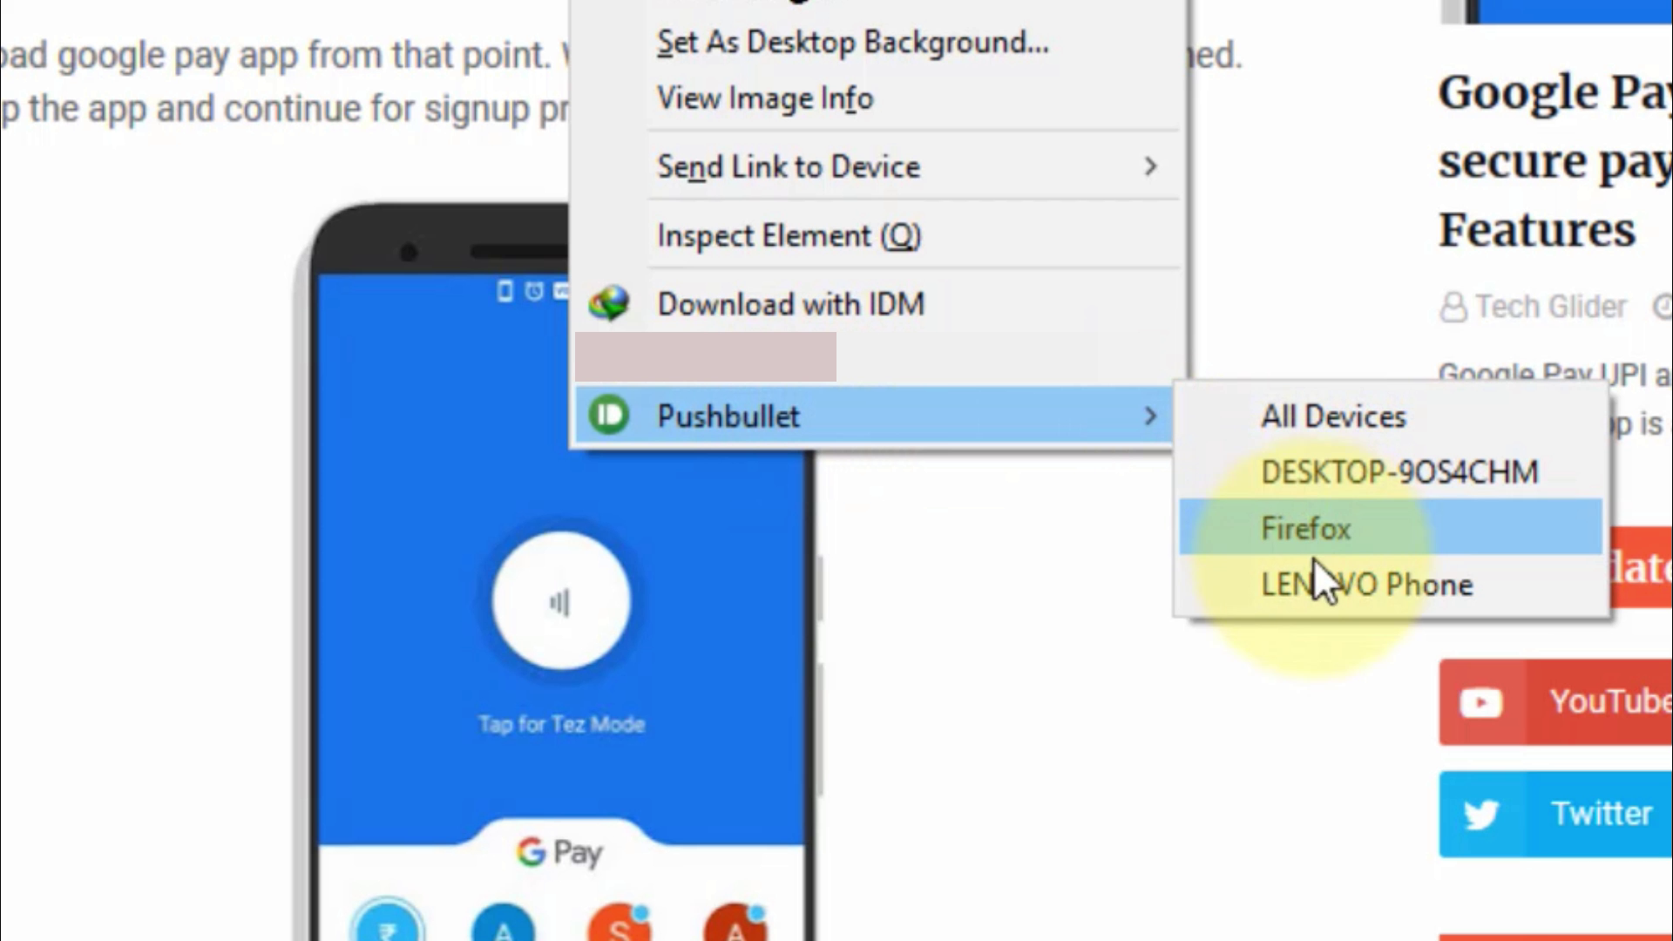
{"action": "left_click", "coordinate": [1325, 579]}
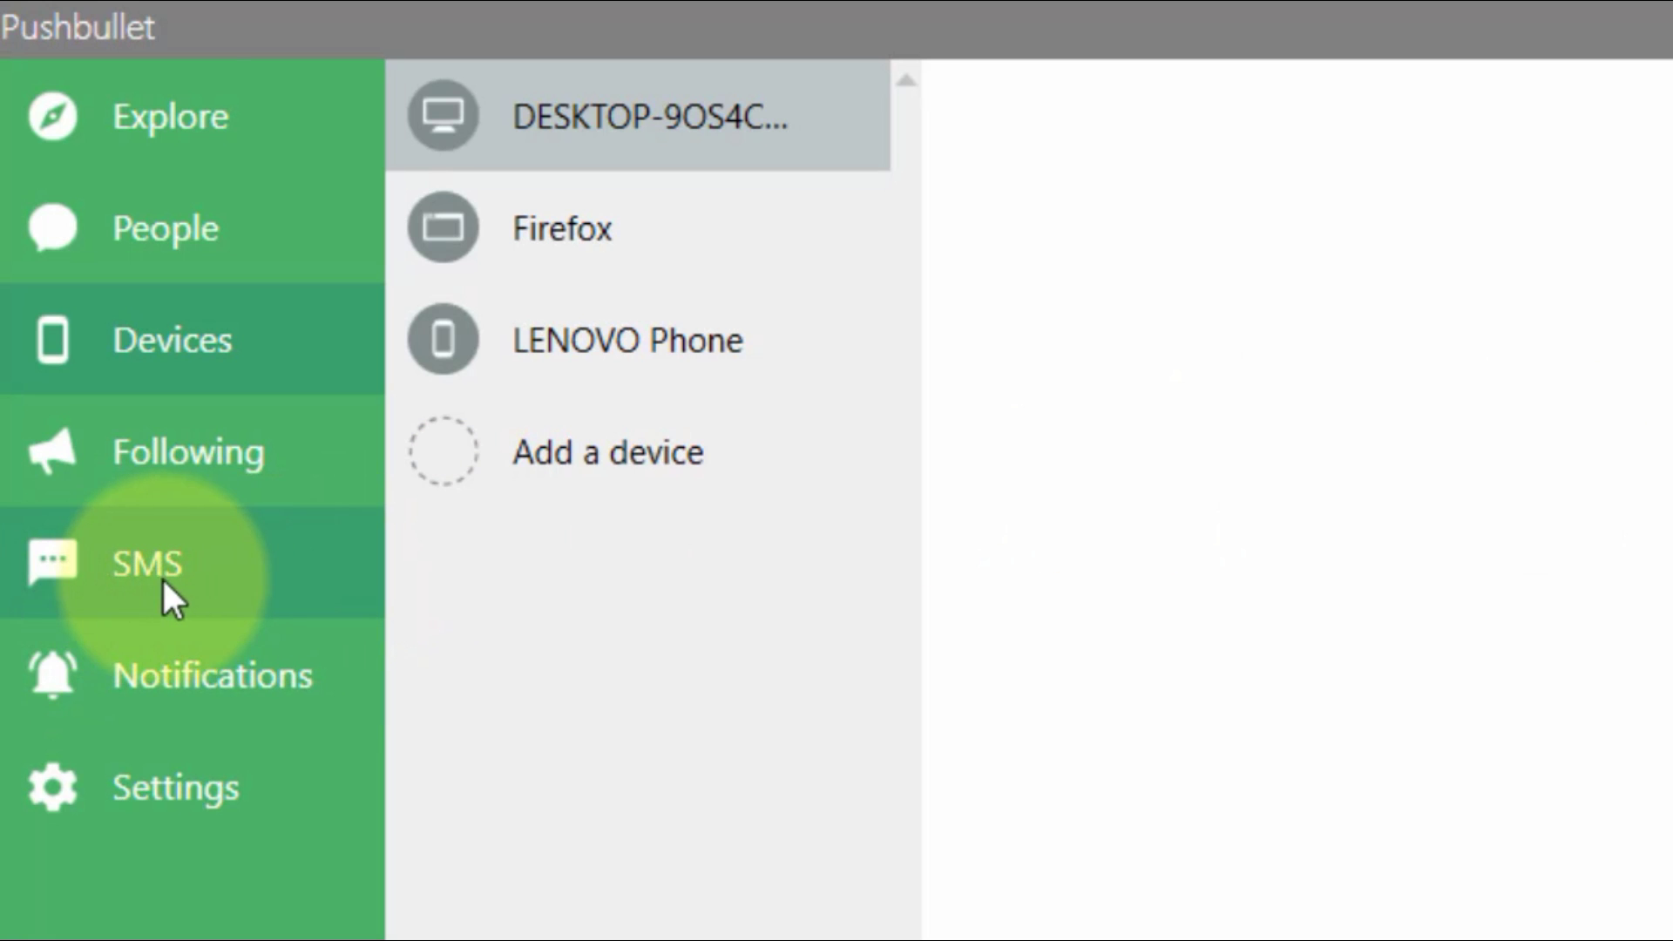
Step: Show the SMS conversations and pop out a floating chat window for a thread
{"action": "left_click", "coordinate": [128, 572]}
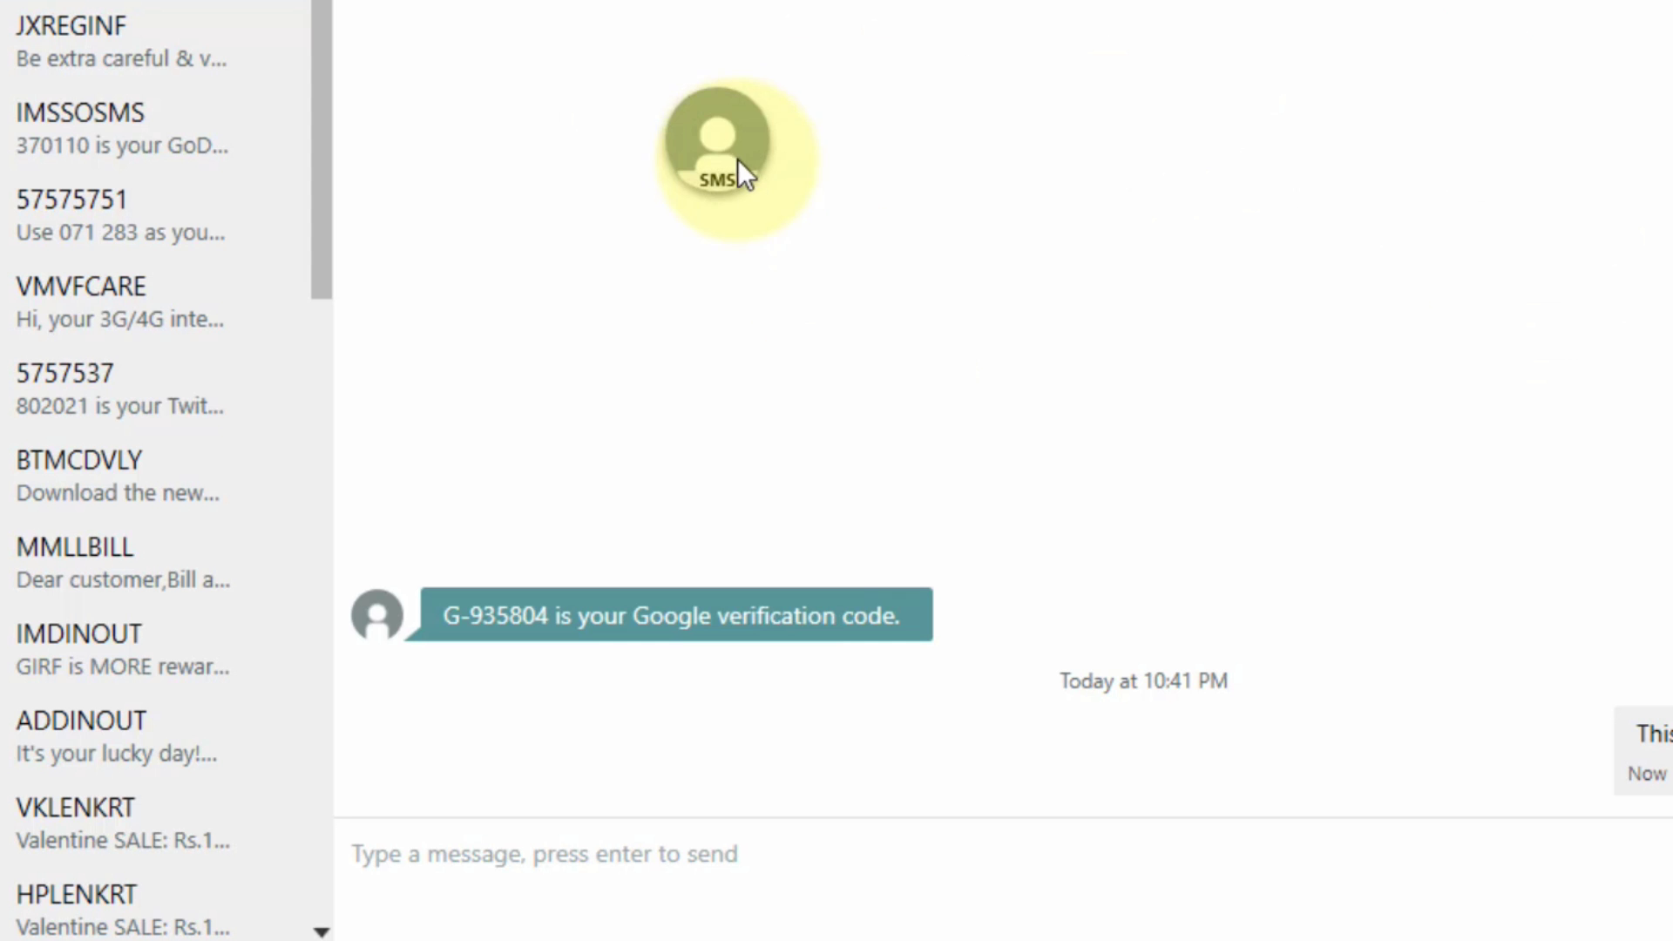
{"action": "left_click", "coordinate": [735, 158]}
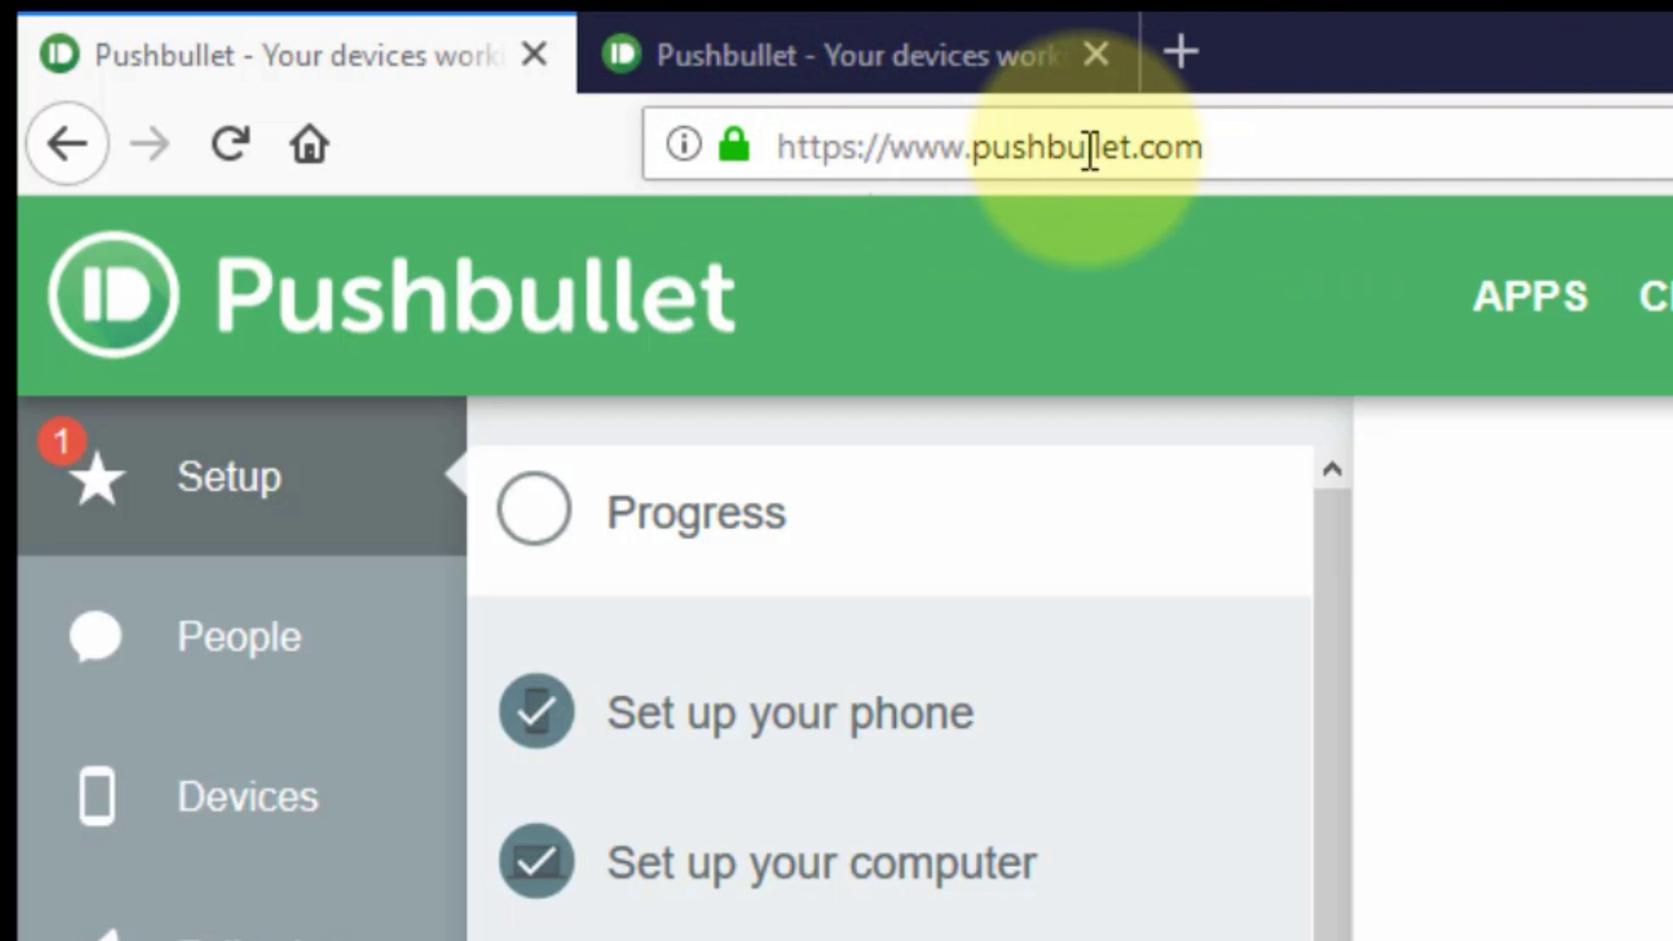
Step: Install the Pushbullet extension in Firefox from the Texting section and show its panel
{"action": "left_click", "coordinate": [300, 556]}
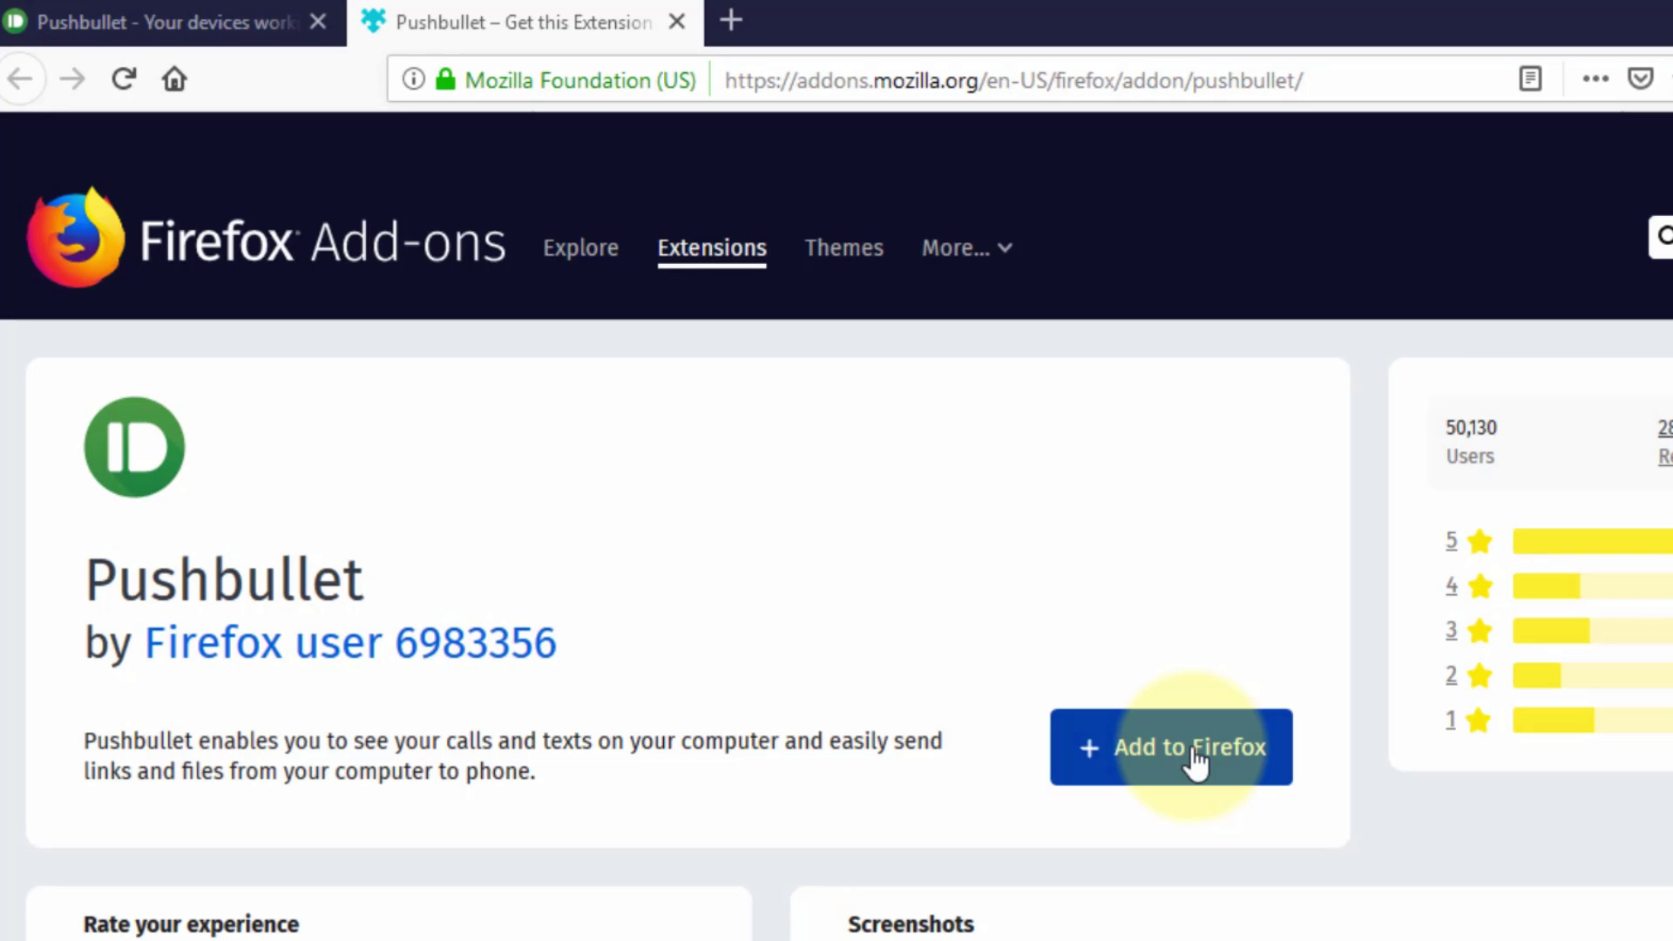
{"action": "left_click", "coordinate": [1194, 754]}
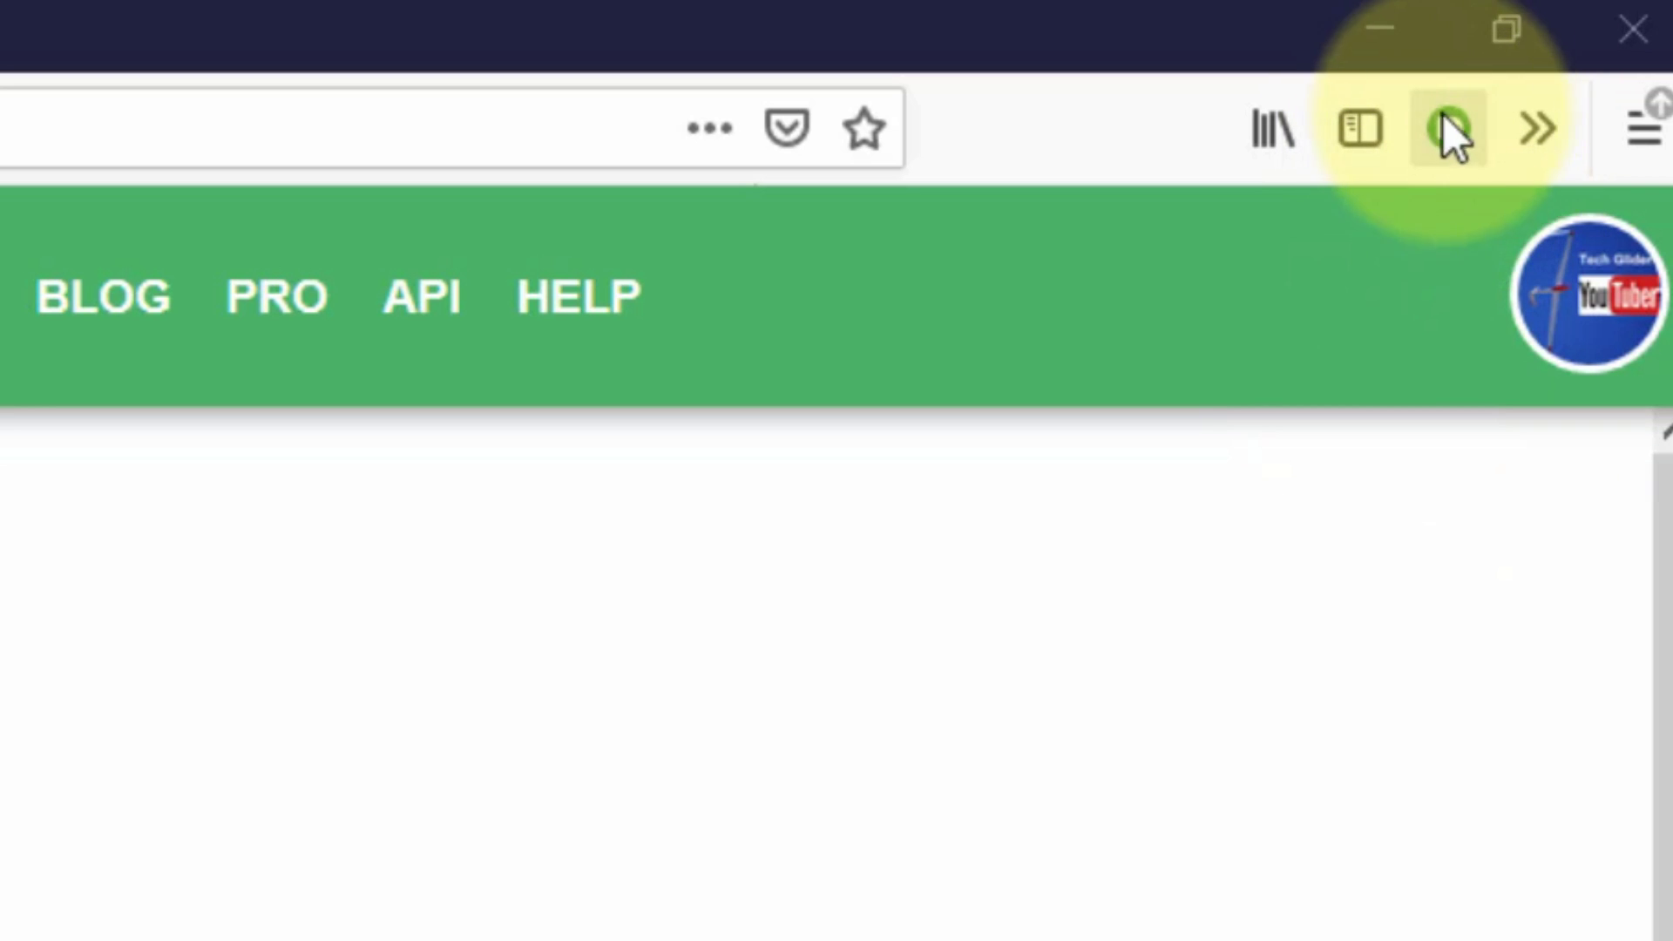
{"action": "left_click", "coordinate": [1447, 123]}
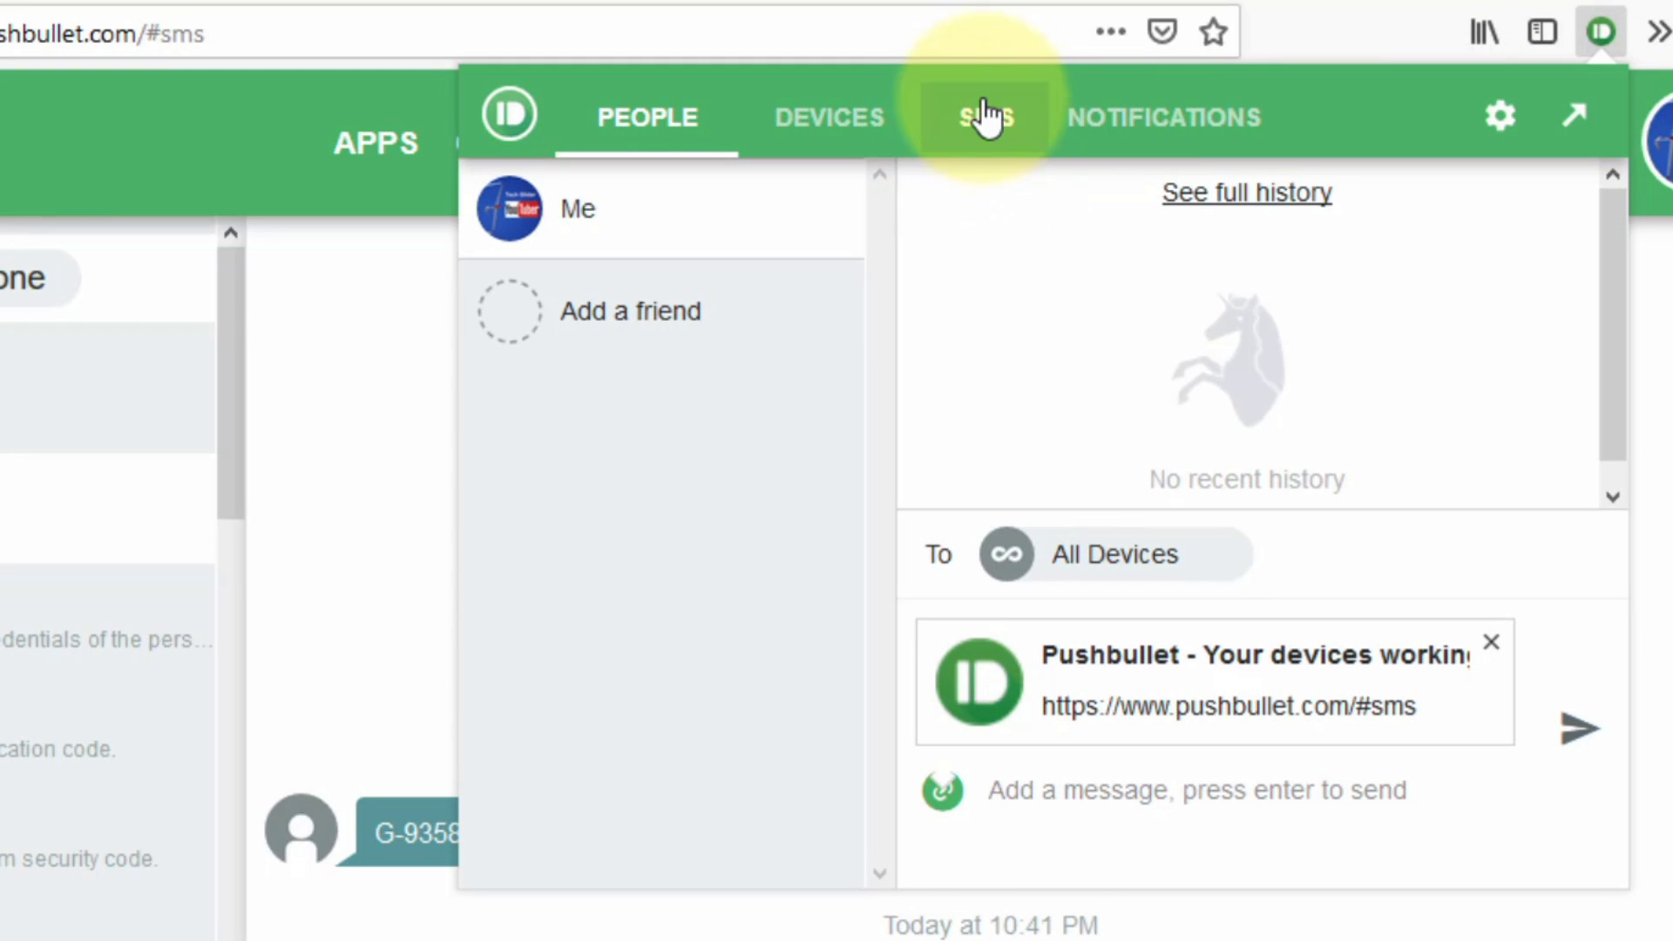
Step: Download the Windows desktop app from the extension's texting page
{"action": "left_click", "coordinate": [997, 130]}
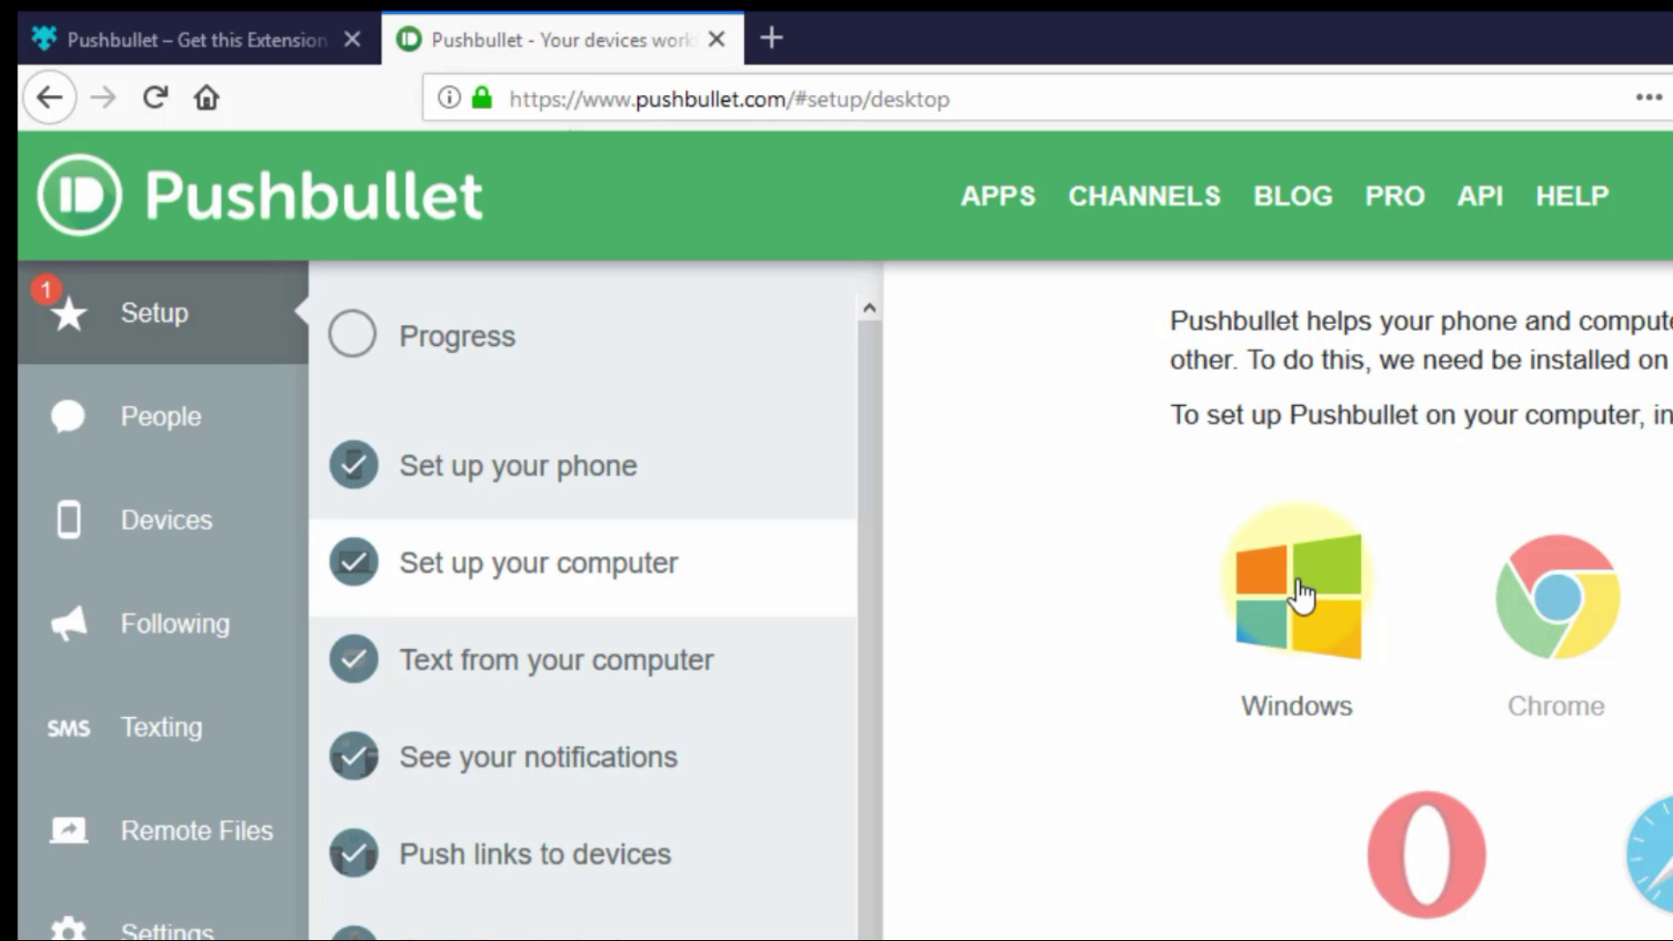
{"action": "left_click", "coordinate": [1299, 587]}
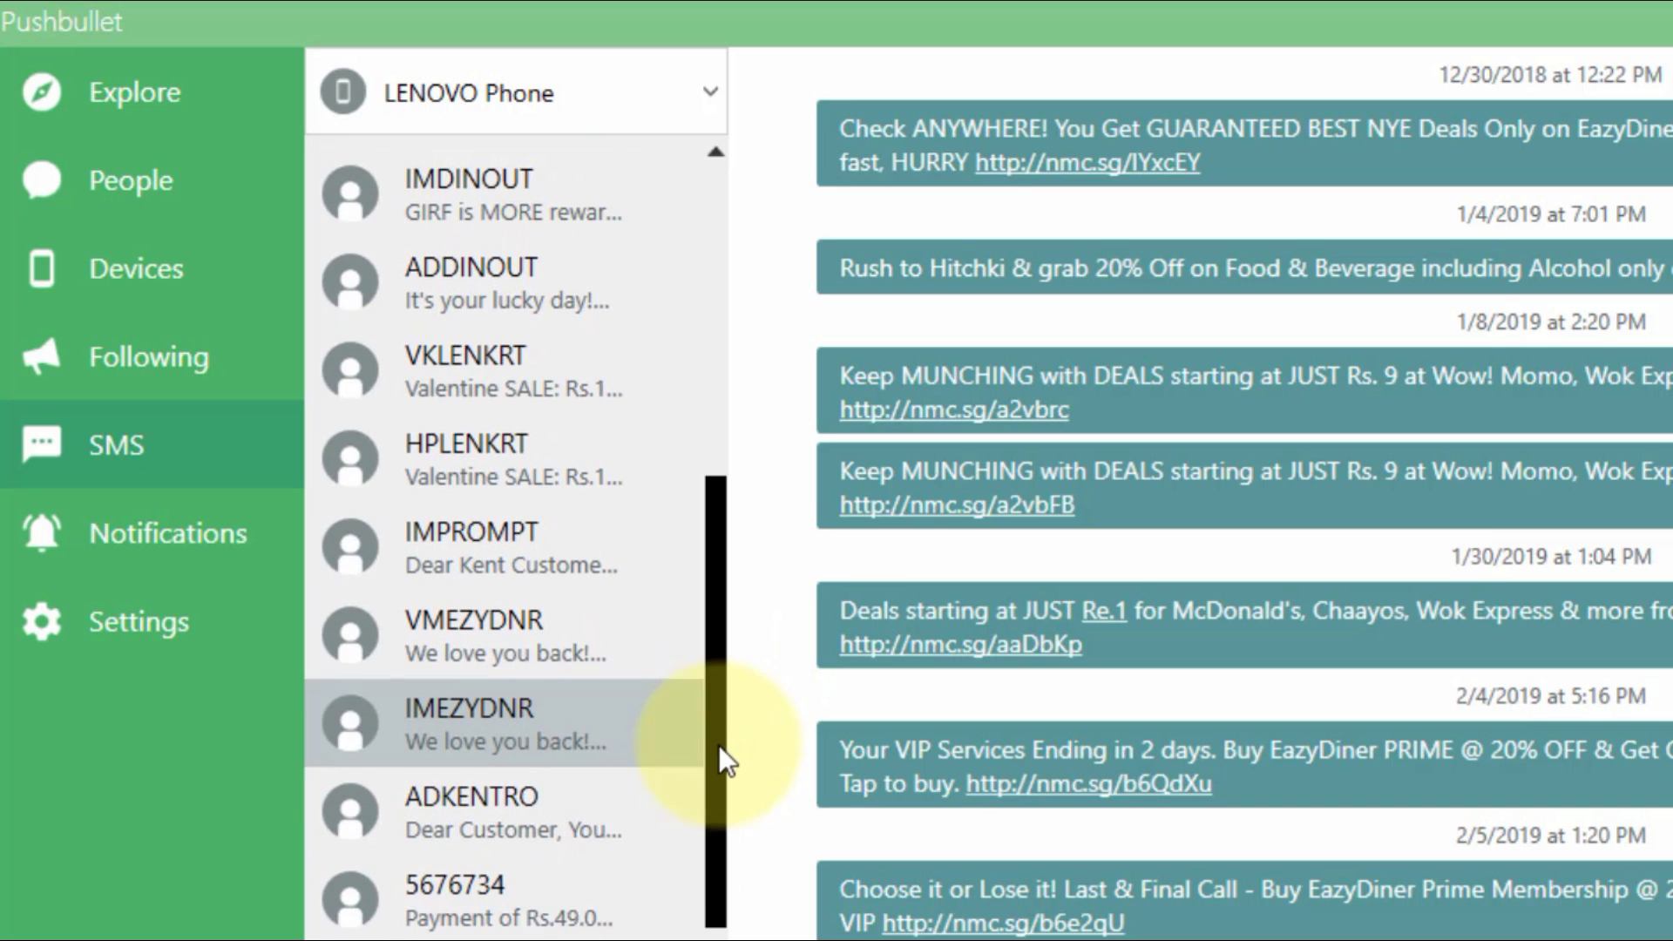
{"action": "scroll", "coordinate": [718, 744], "scroll_direction": "down", "scroll_amount": 1}
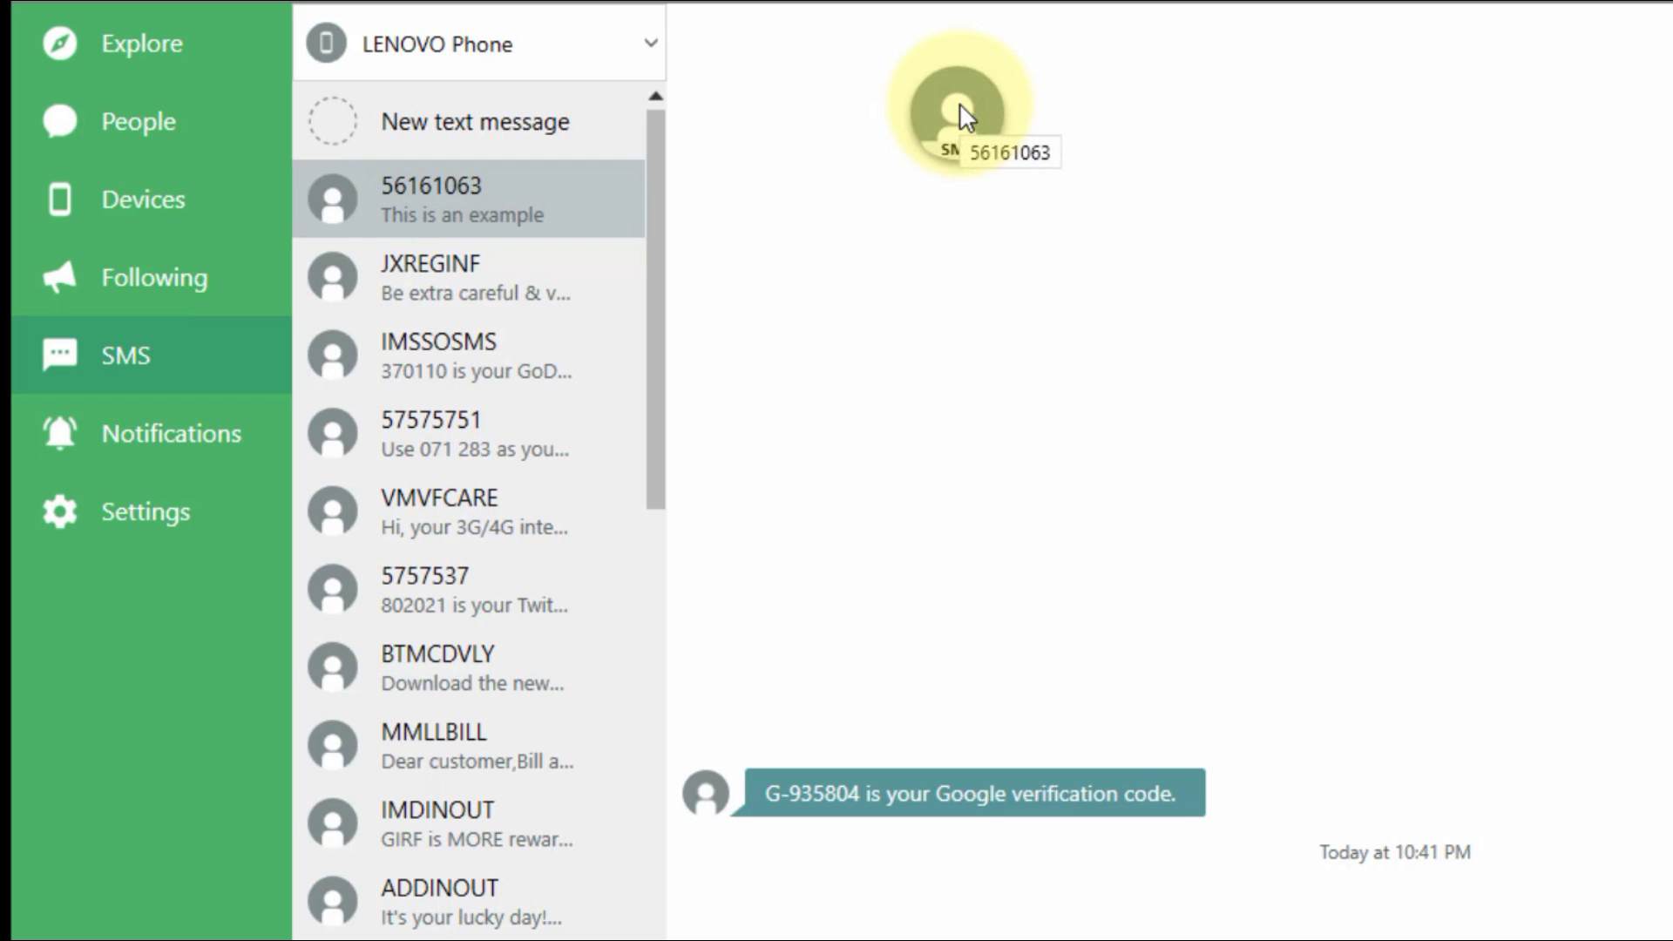
{"action": "left_click", "coordinate": [960, 104]}
{"action": "left_click", "coordinate": [1369, 813]}
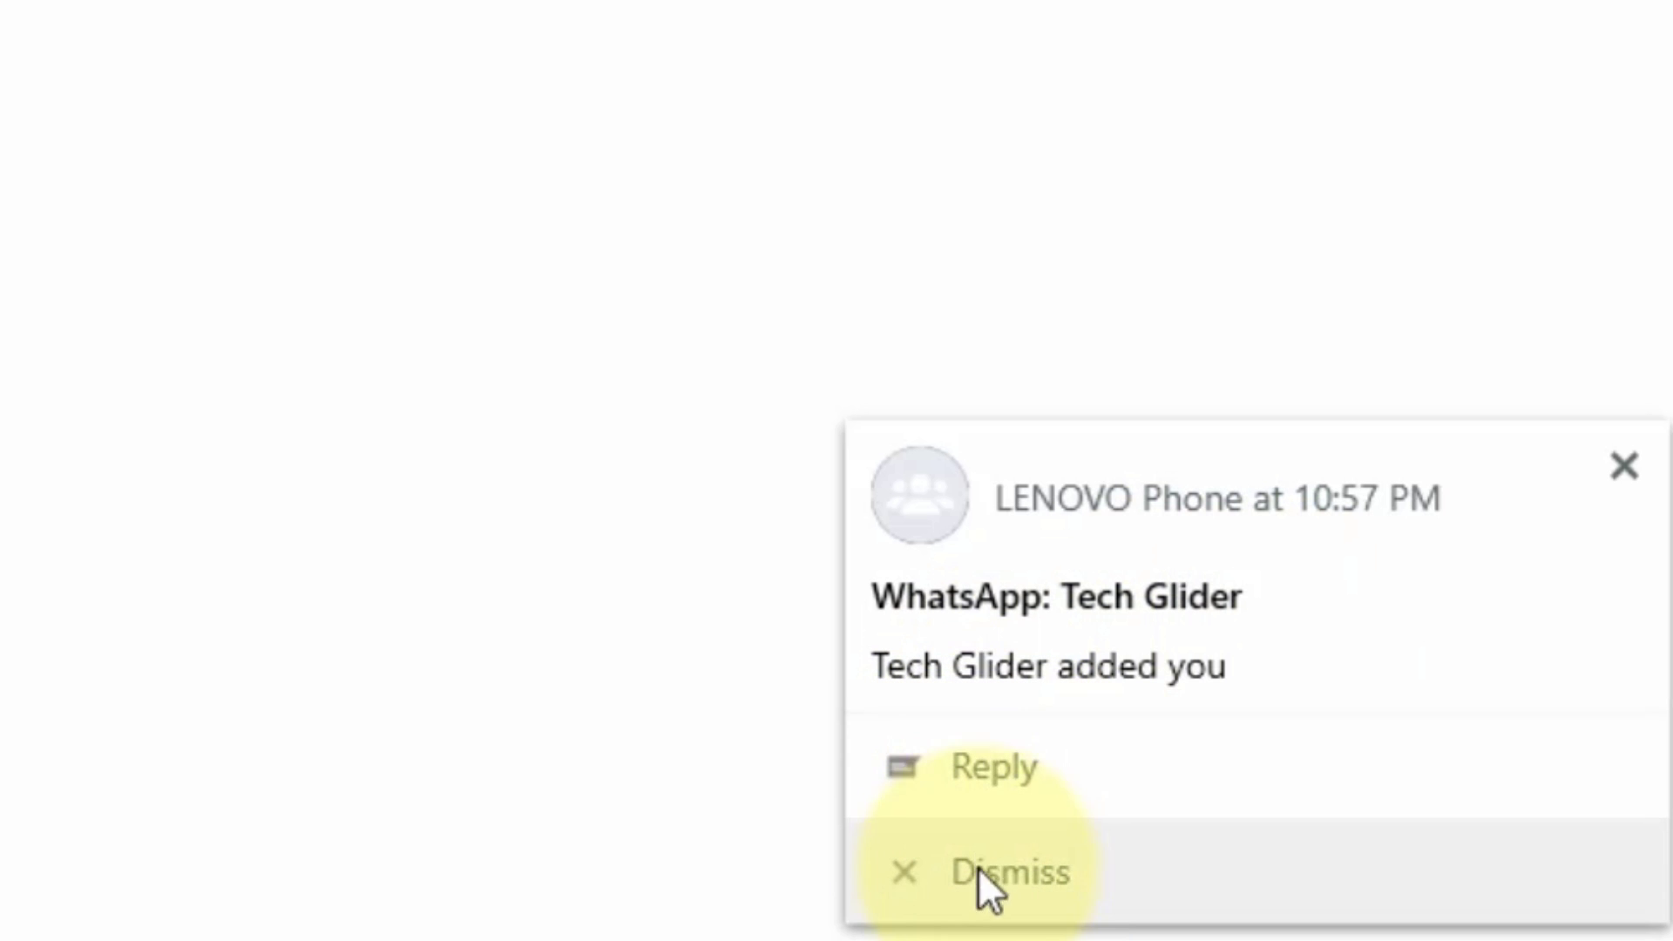
{"action": "left_click", "coordinate": [975, 760]}
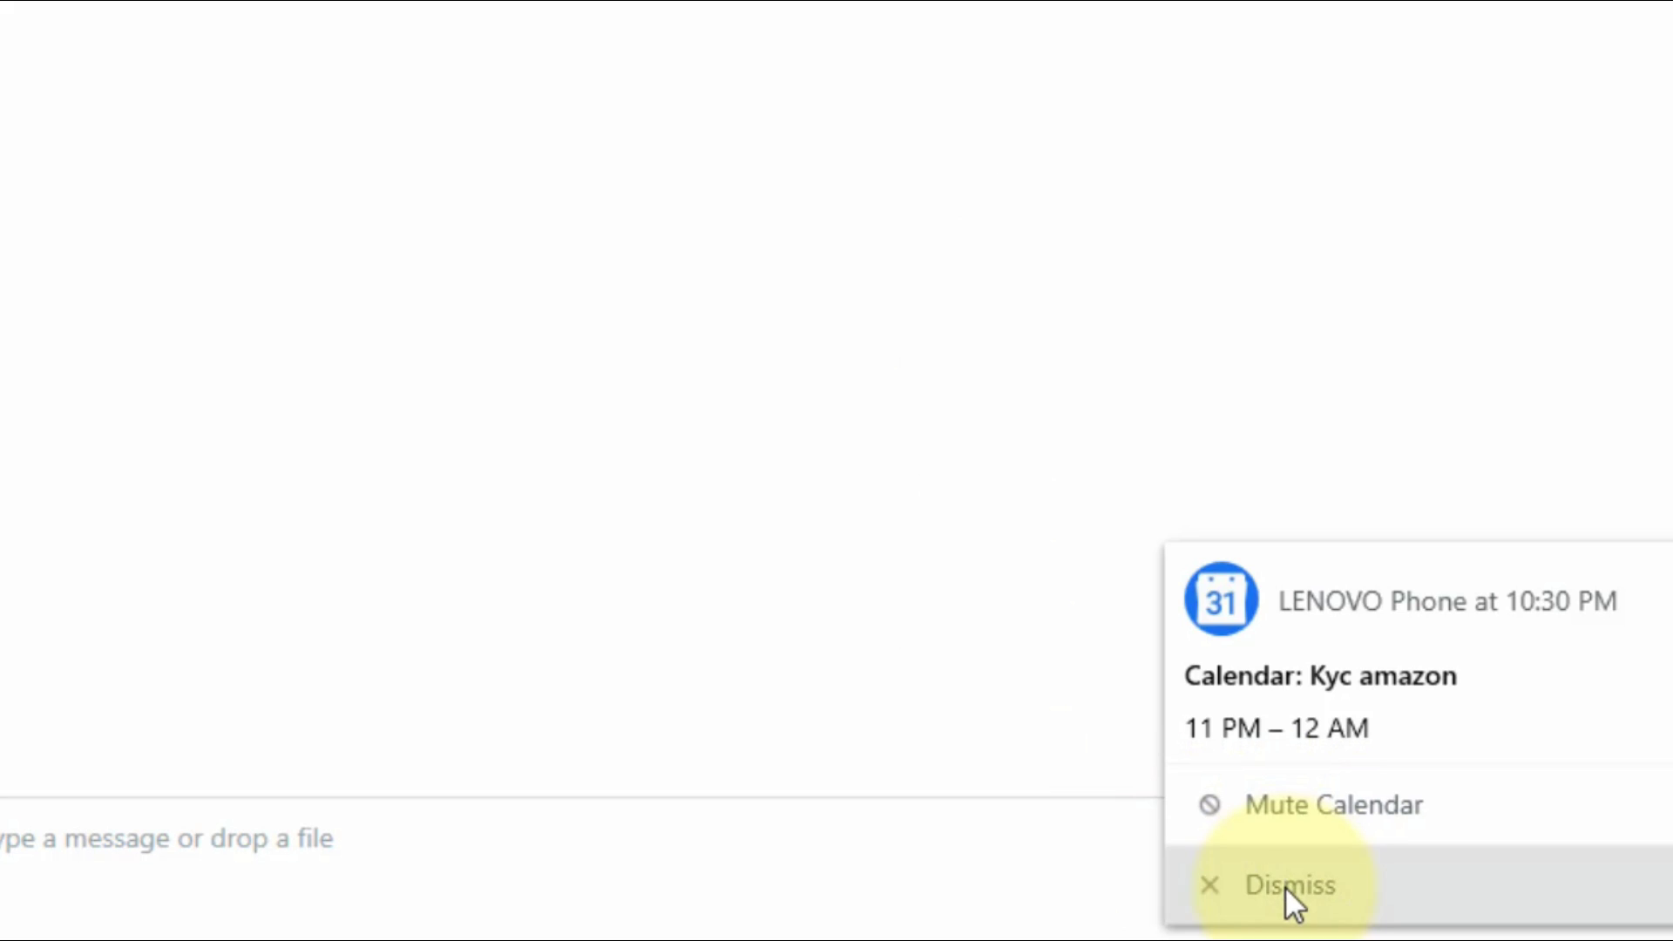
Step: Dismiss the mirrored calendar notification on the computer
{"action": "left_click", "coordinate": [1285, 887]}
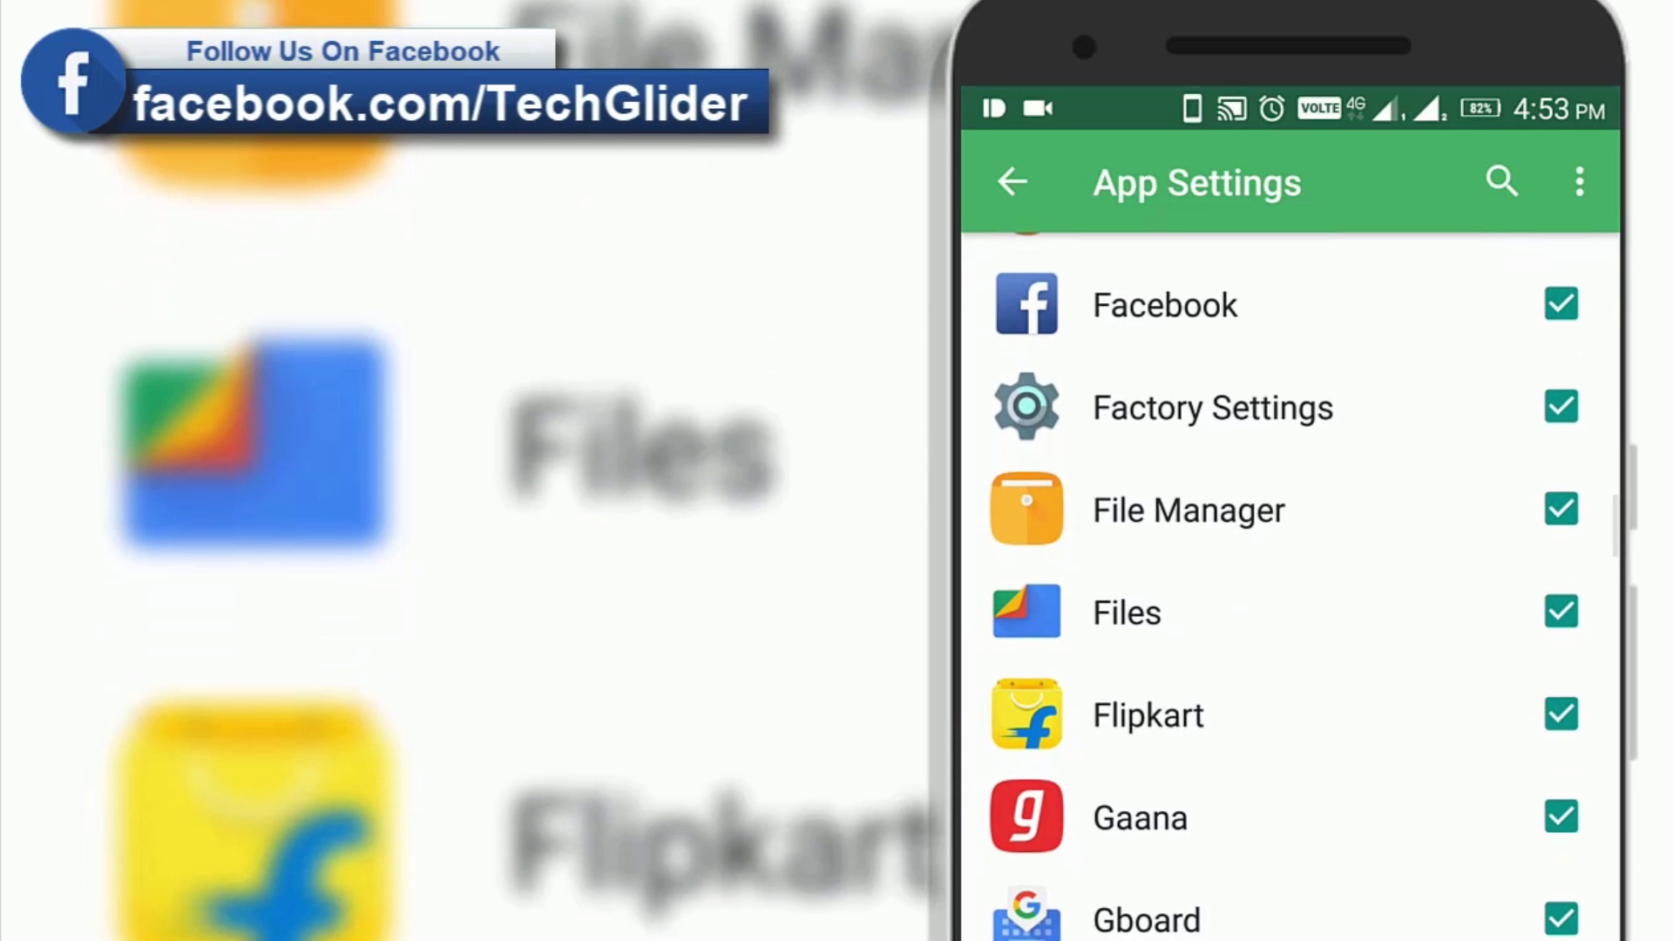
Step: Disable notification mirroring for Flipkart and Hangouts, keeping Files enabled
{"action": "left_click", "coordinate": [1561, 611]}
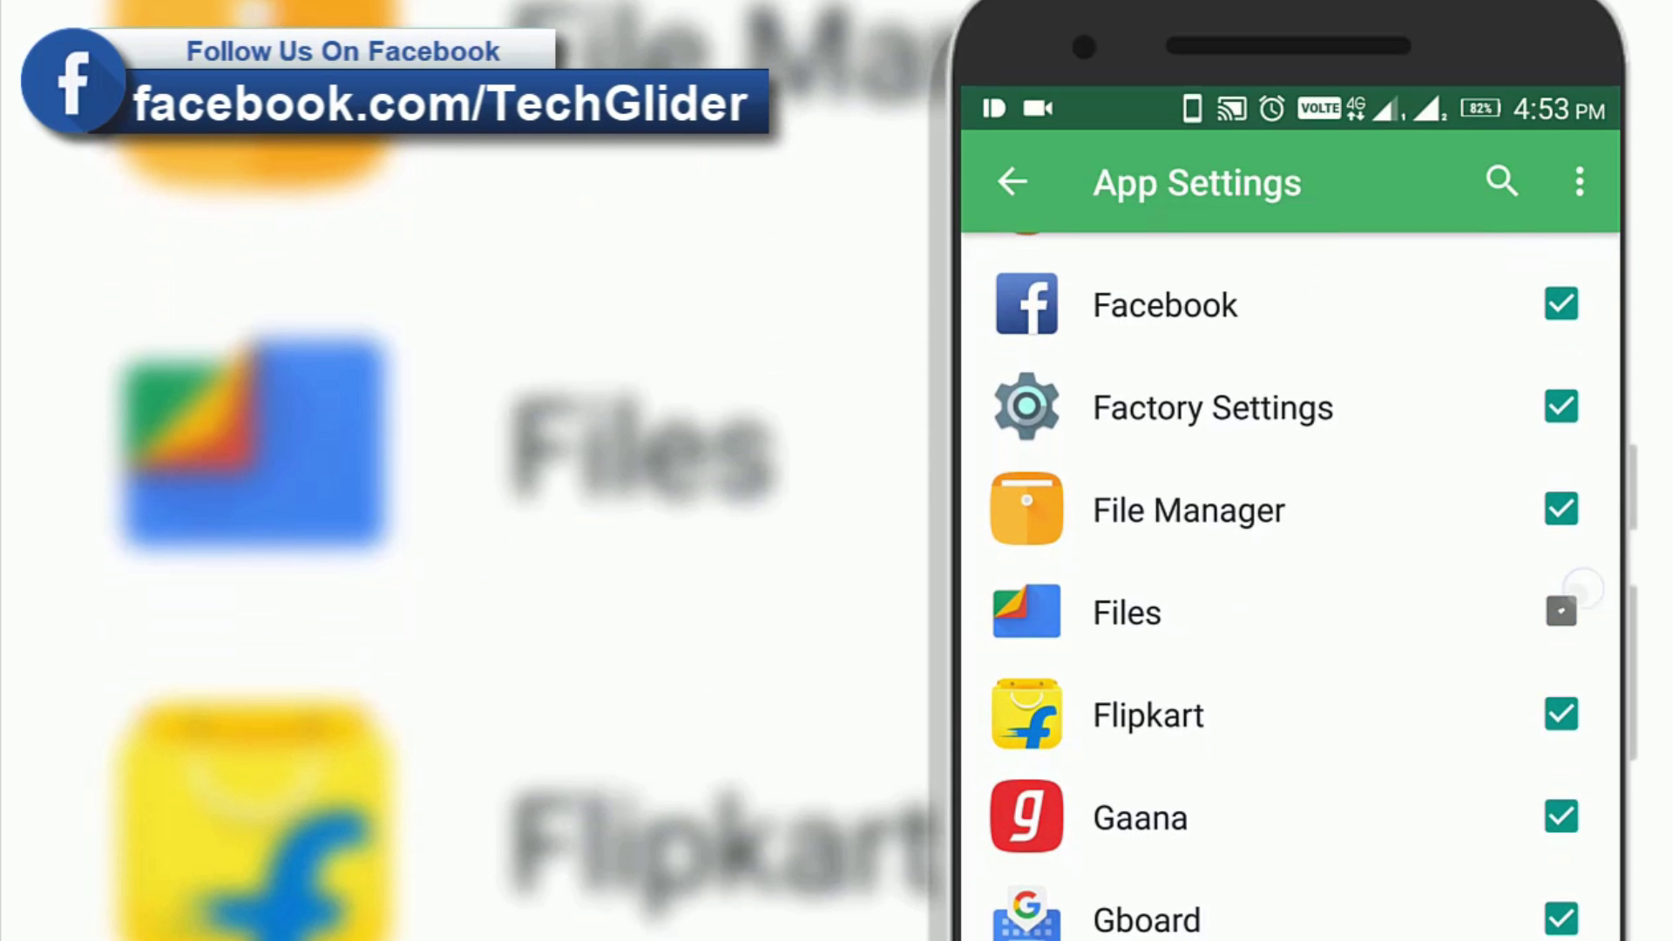
{"action": "left_click", "coordinate": [1560, 611]}
{"action": "left_click", "coordinate": [1561, 715]}
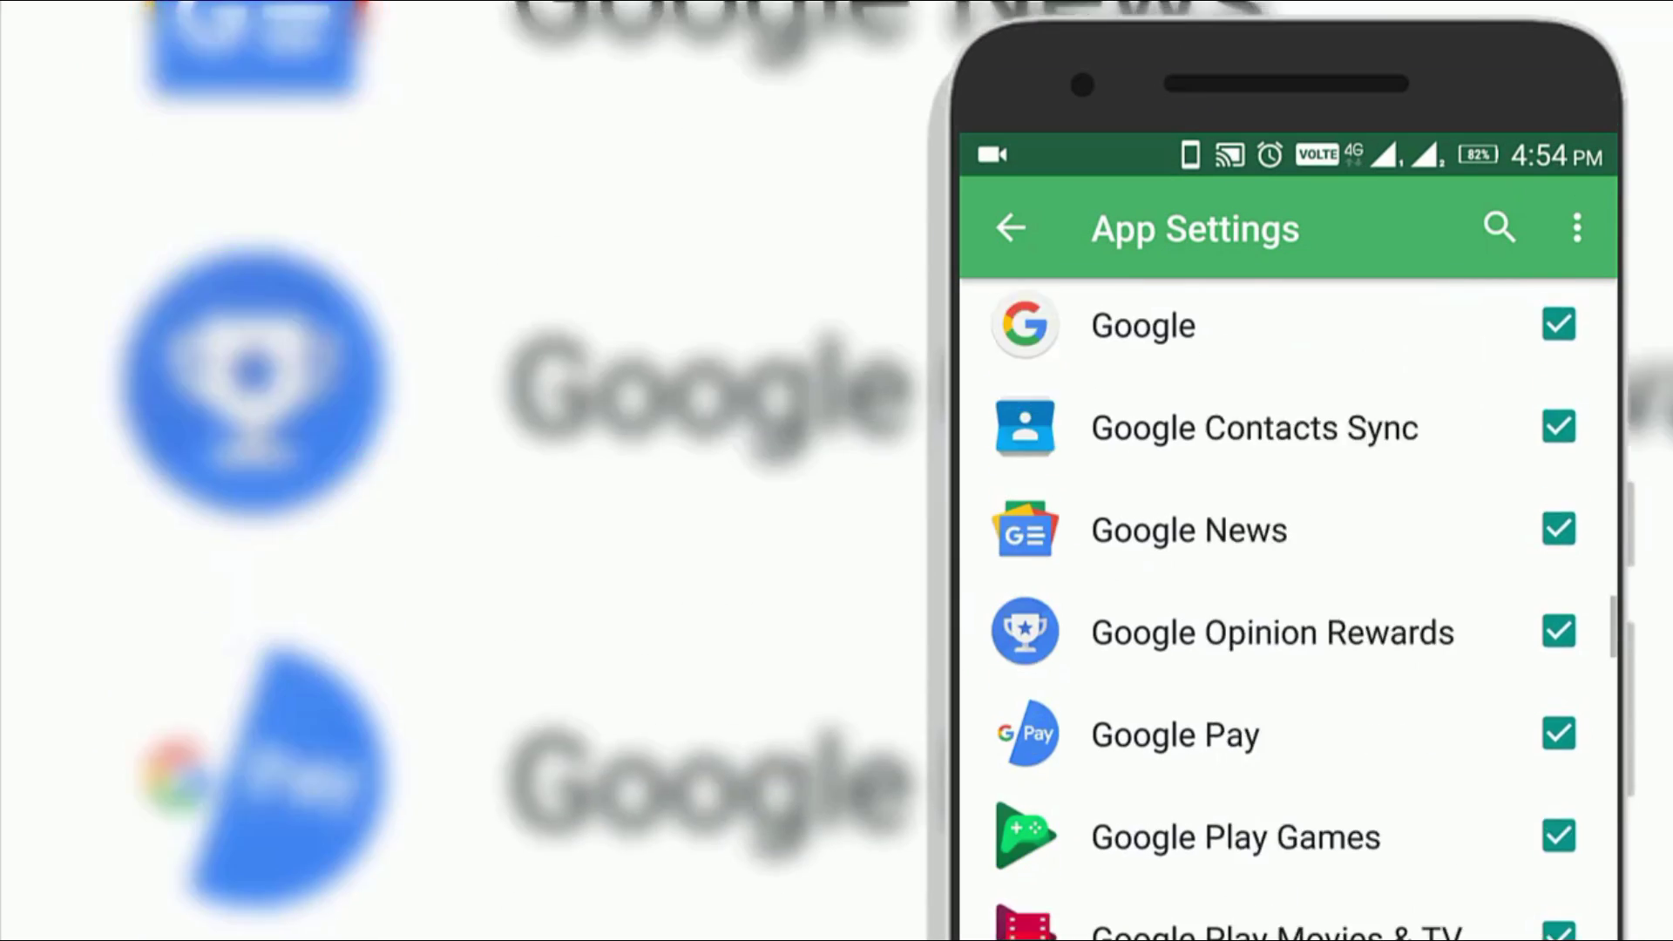
{"action": "scroll", "coordinate": [1288, 601], "scroll_direction": "down", "scroll_amount": 3}
{"action": "scroll", "coordinate": [1288, 601], "scroll_direction": "down", "scroll_amount": 3}
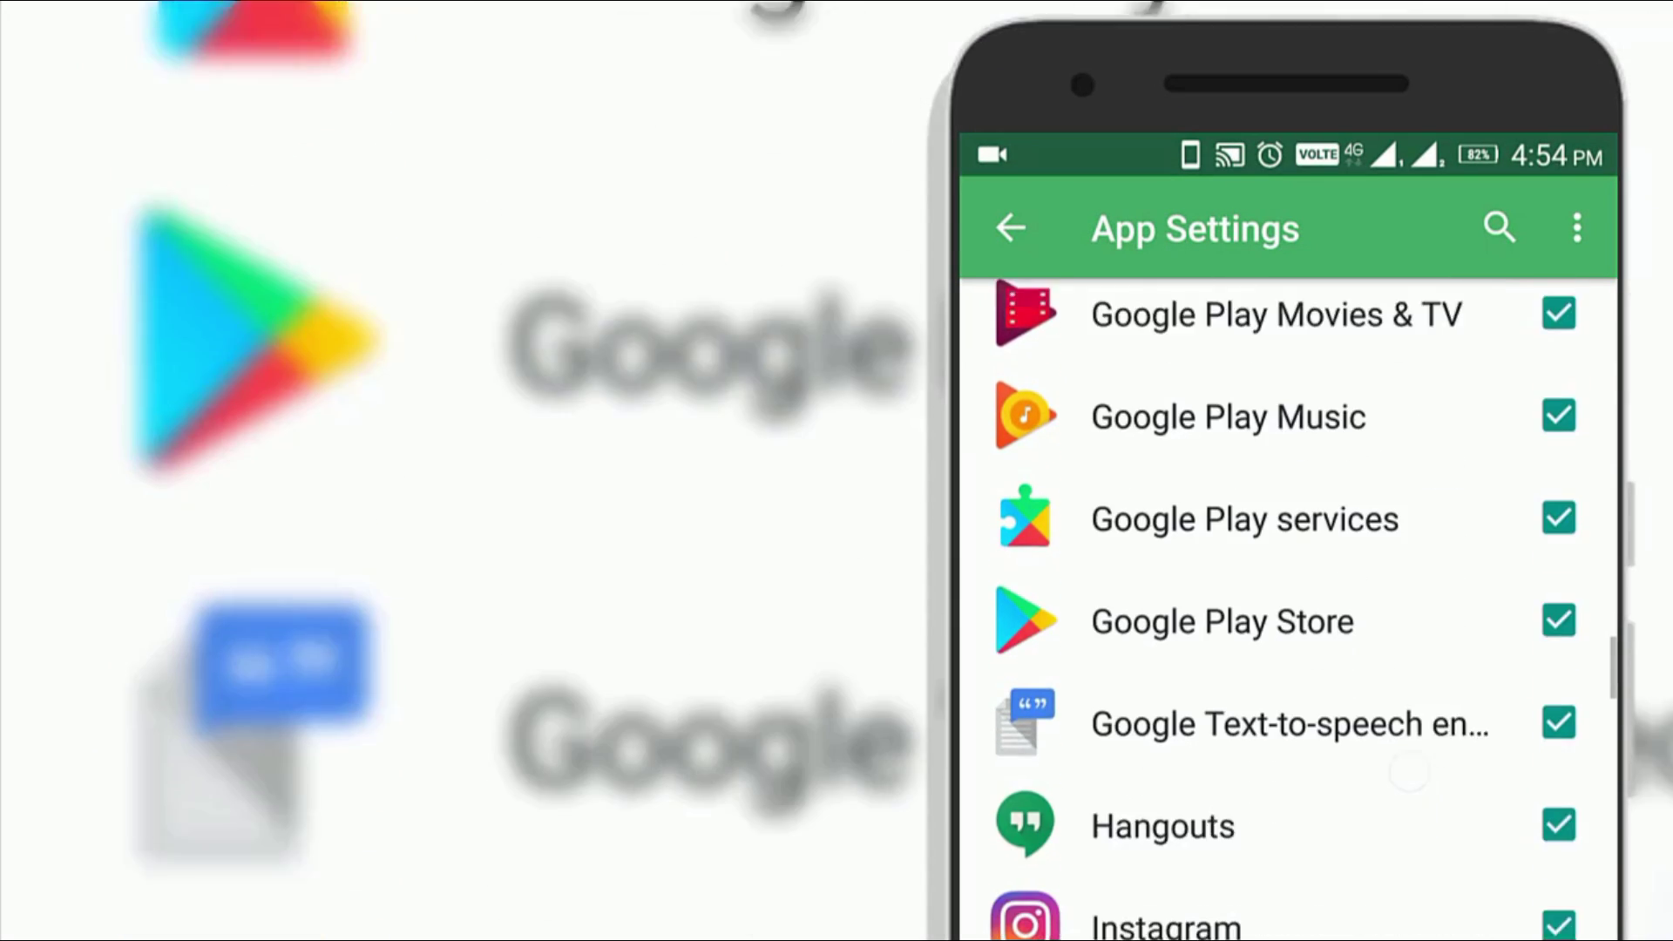
{"action": "scroll", "coordinate": [1289, 602], "scroll_direction": "down", "scroll_amount": 1}
{"action": "left_click", "coordinate": [1558, 715]}
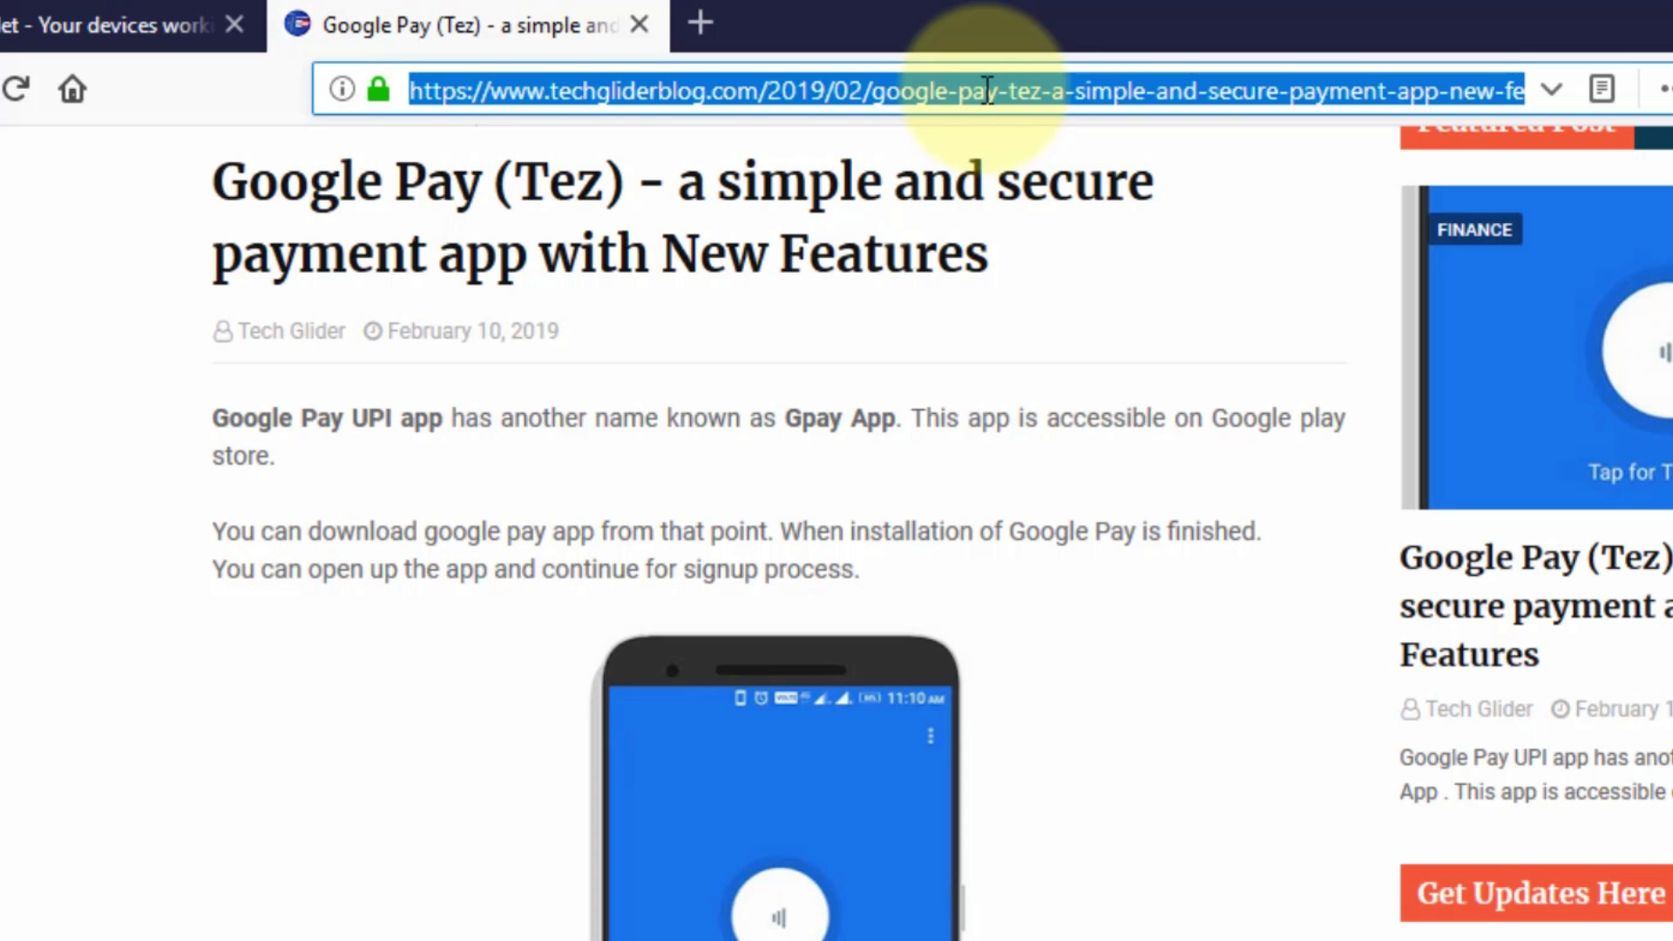
Step: Copy the Google Pay article's web address from the address bar
{"action": "left_click", "coordinate": [1120, 261]}
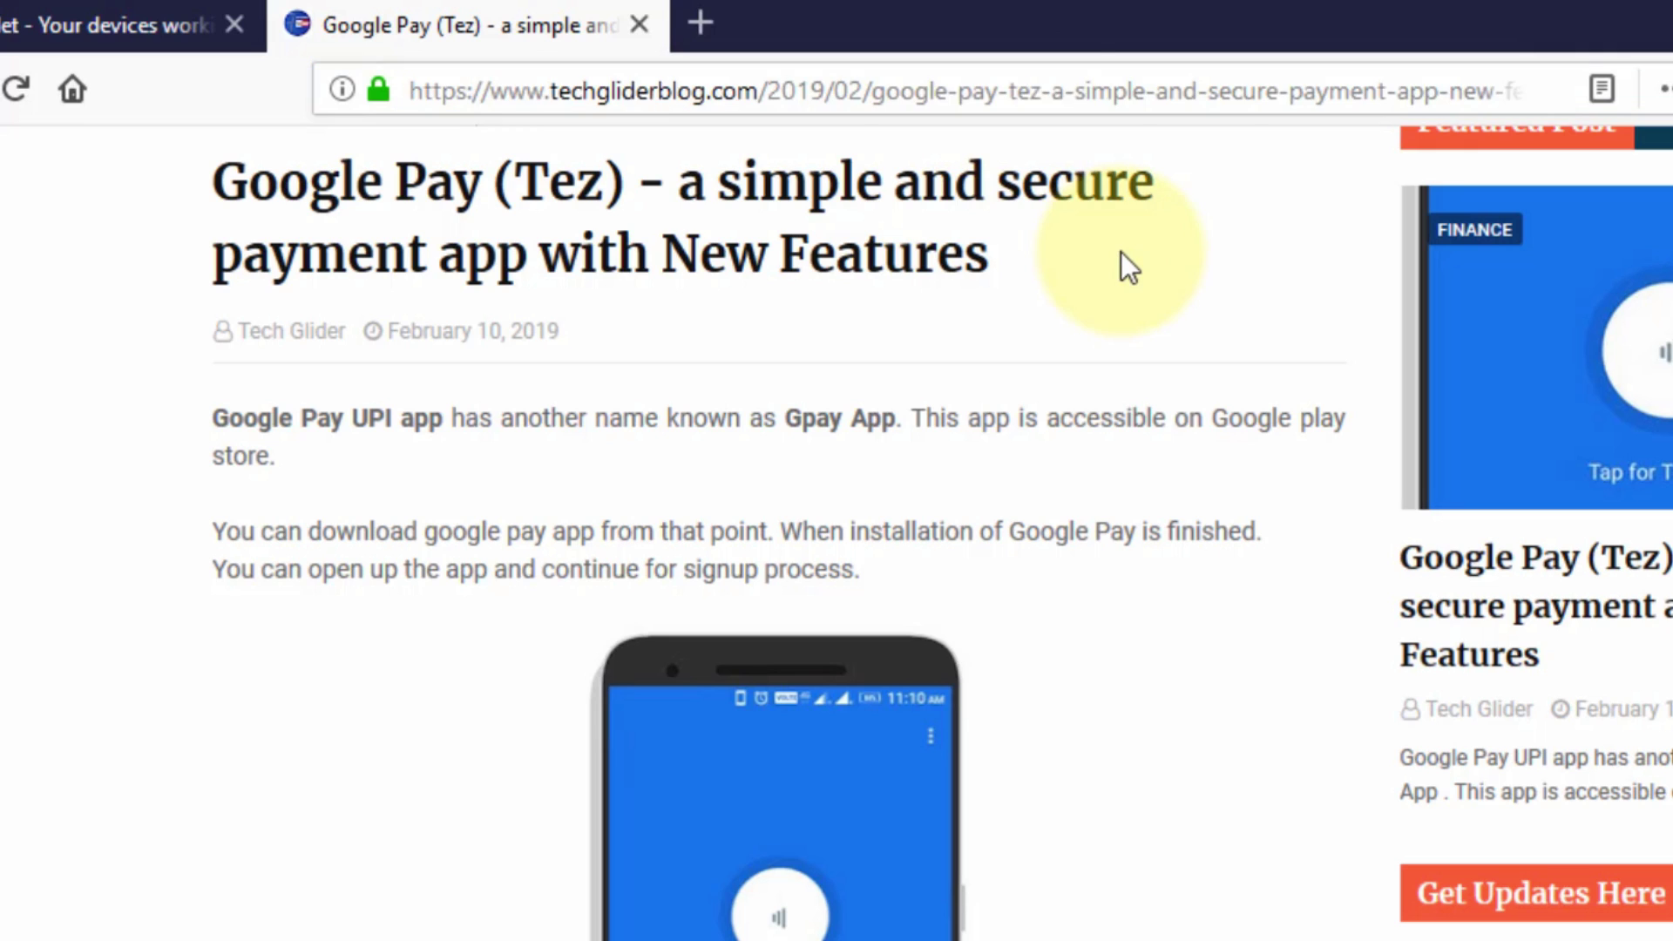
{"action": "left_click", "coordinate": [1027, 92]}
{"action": "right_click", "coordinate": [747, 72]}
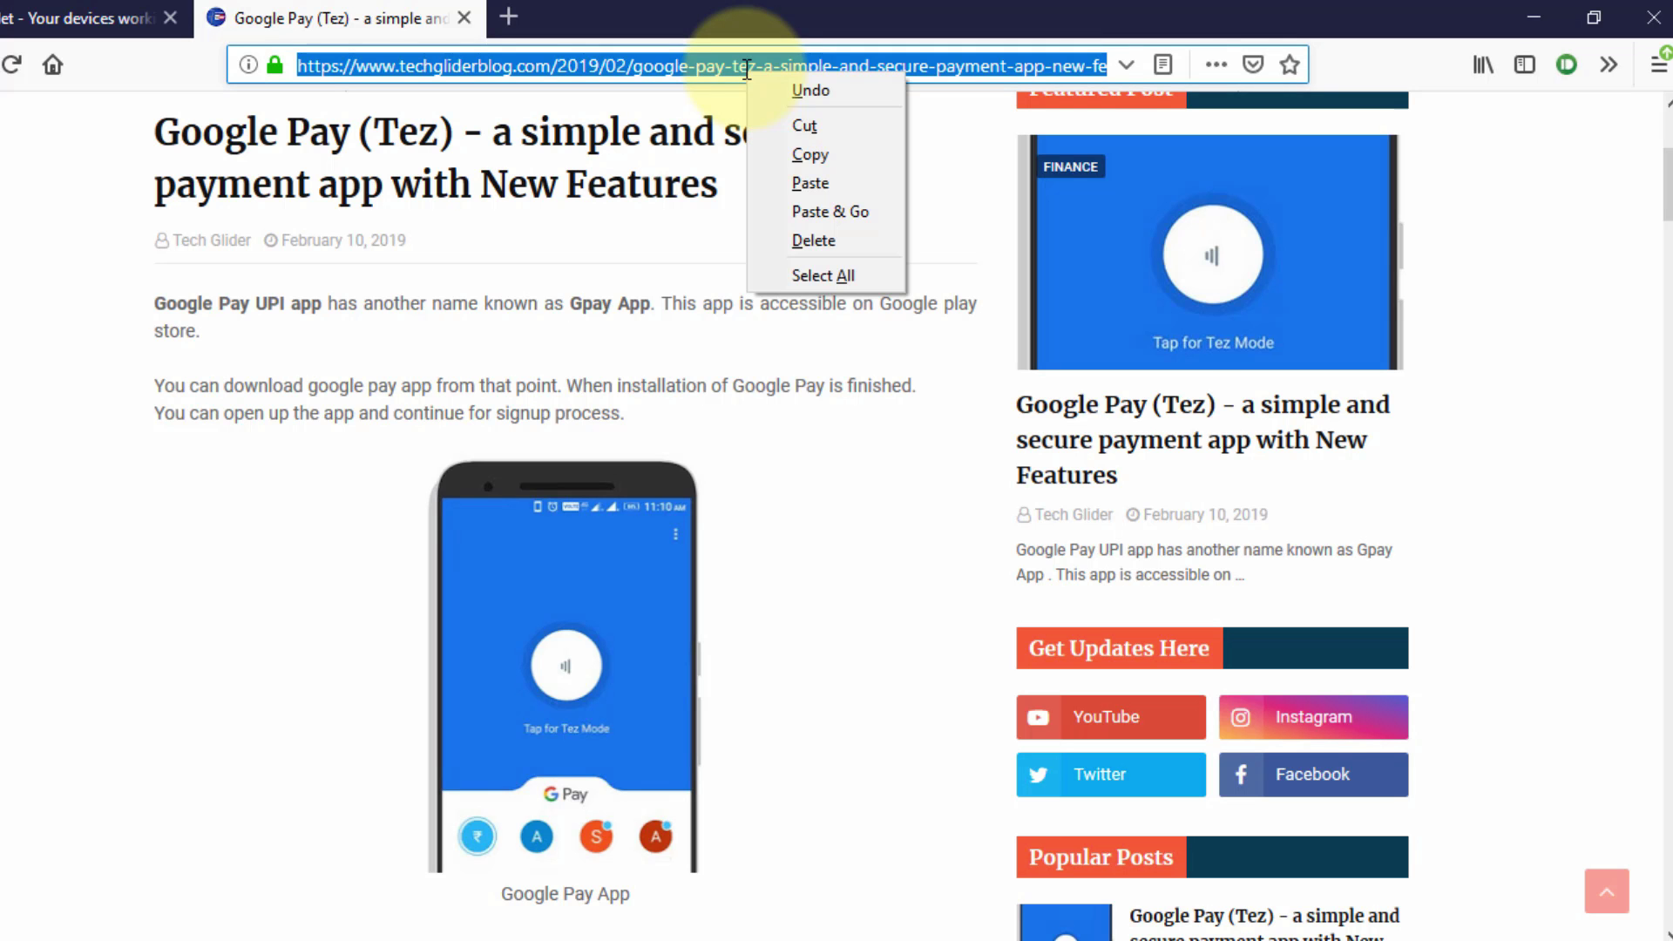
{"action": "left_click", "coordinate": [807, 158]}
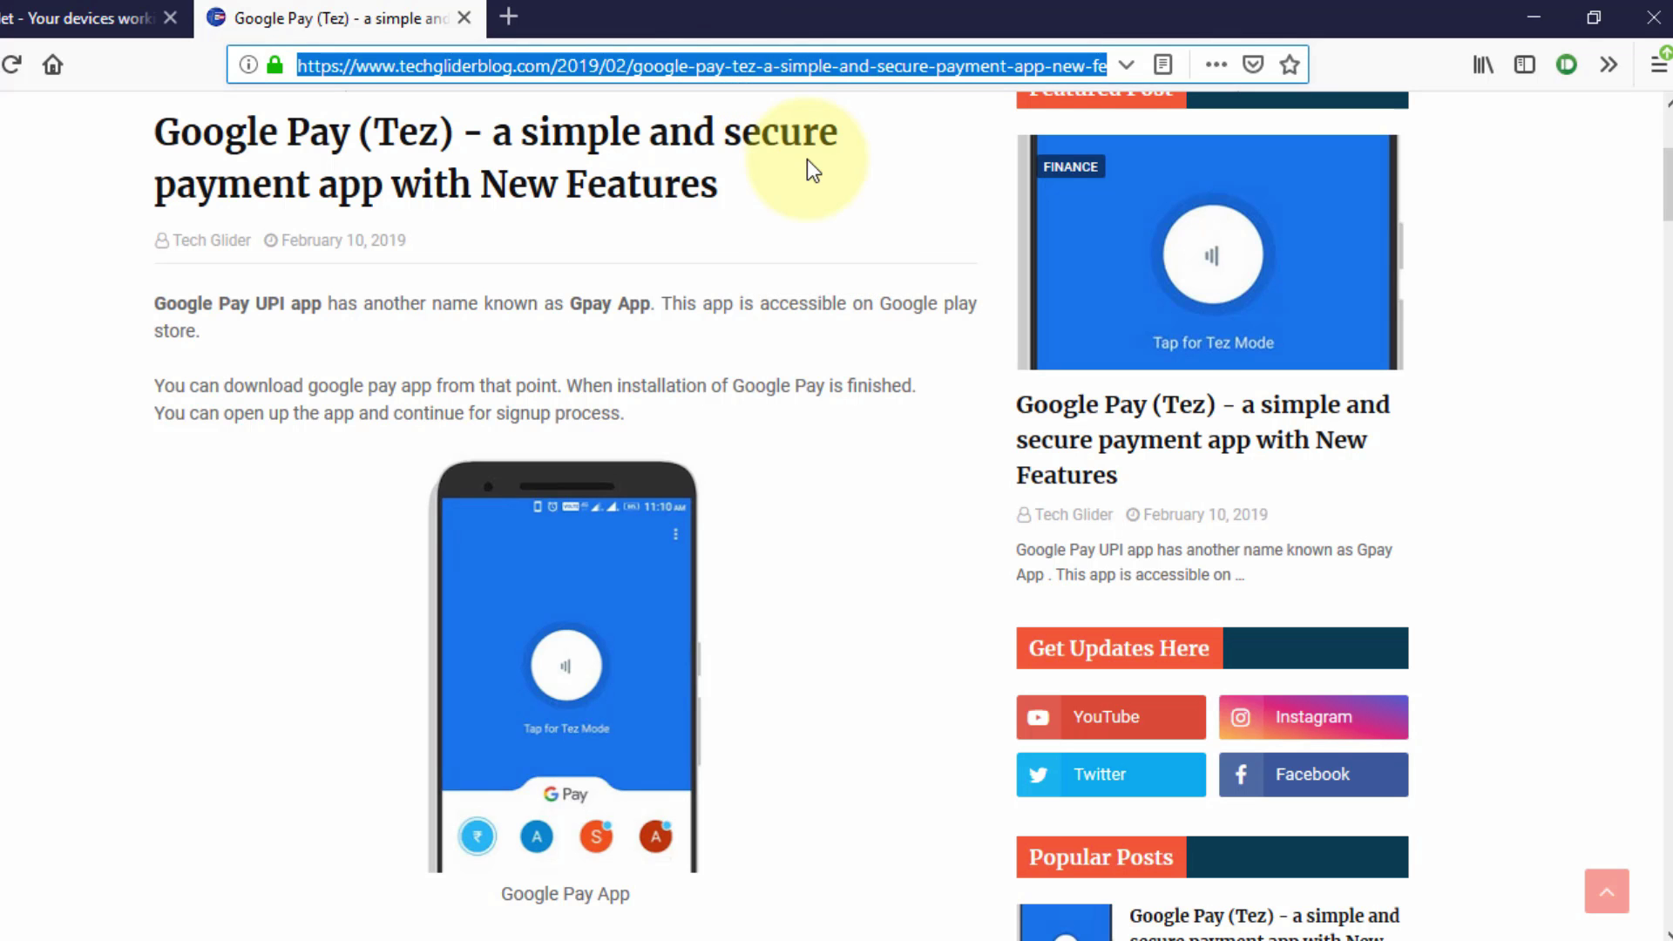
Step: Paste the article address into the extension's SMS field and send it
{"action": "left_click", "coordinate": [1516, 103]}
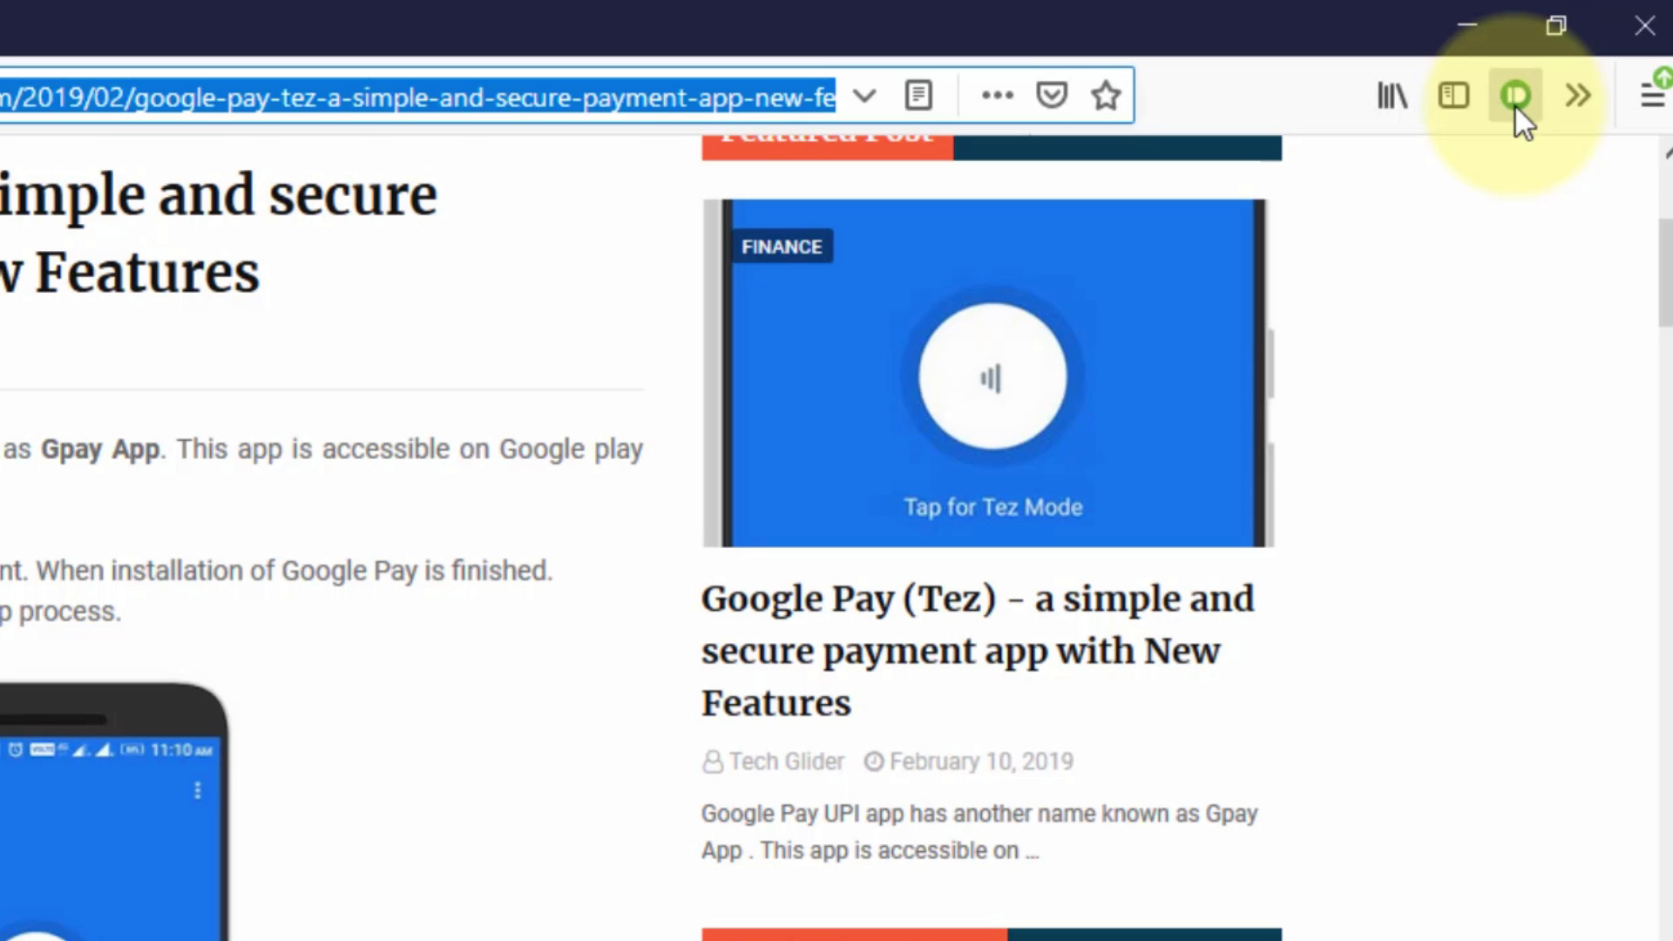
{"action": "right_click", "coordinate": [1112, 563]}
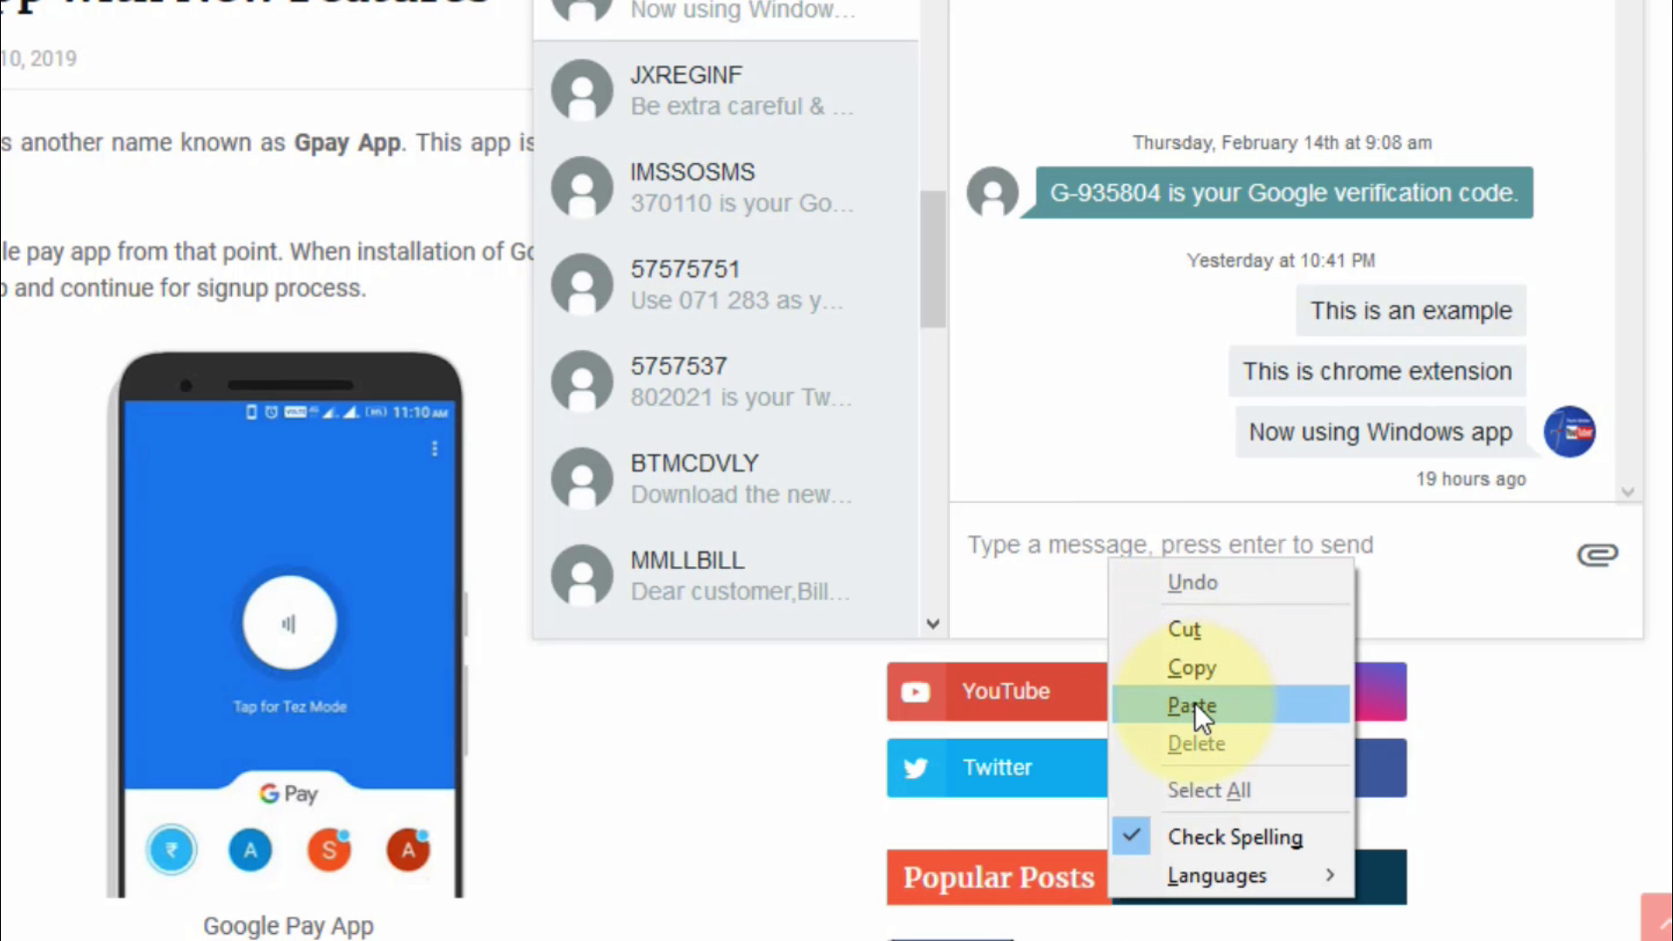
{"action": "left_click", "coordinate": [1195, 702]}
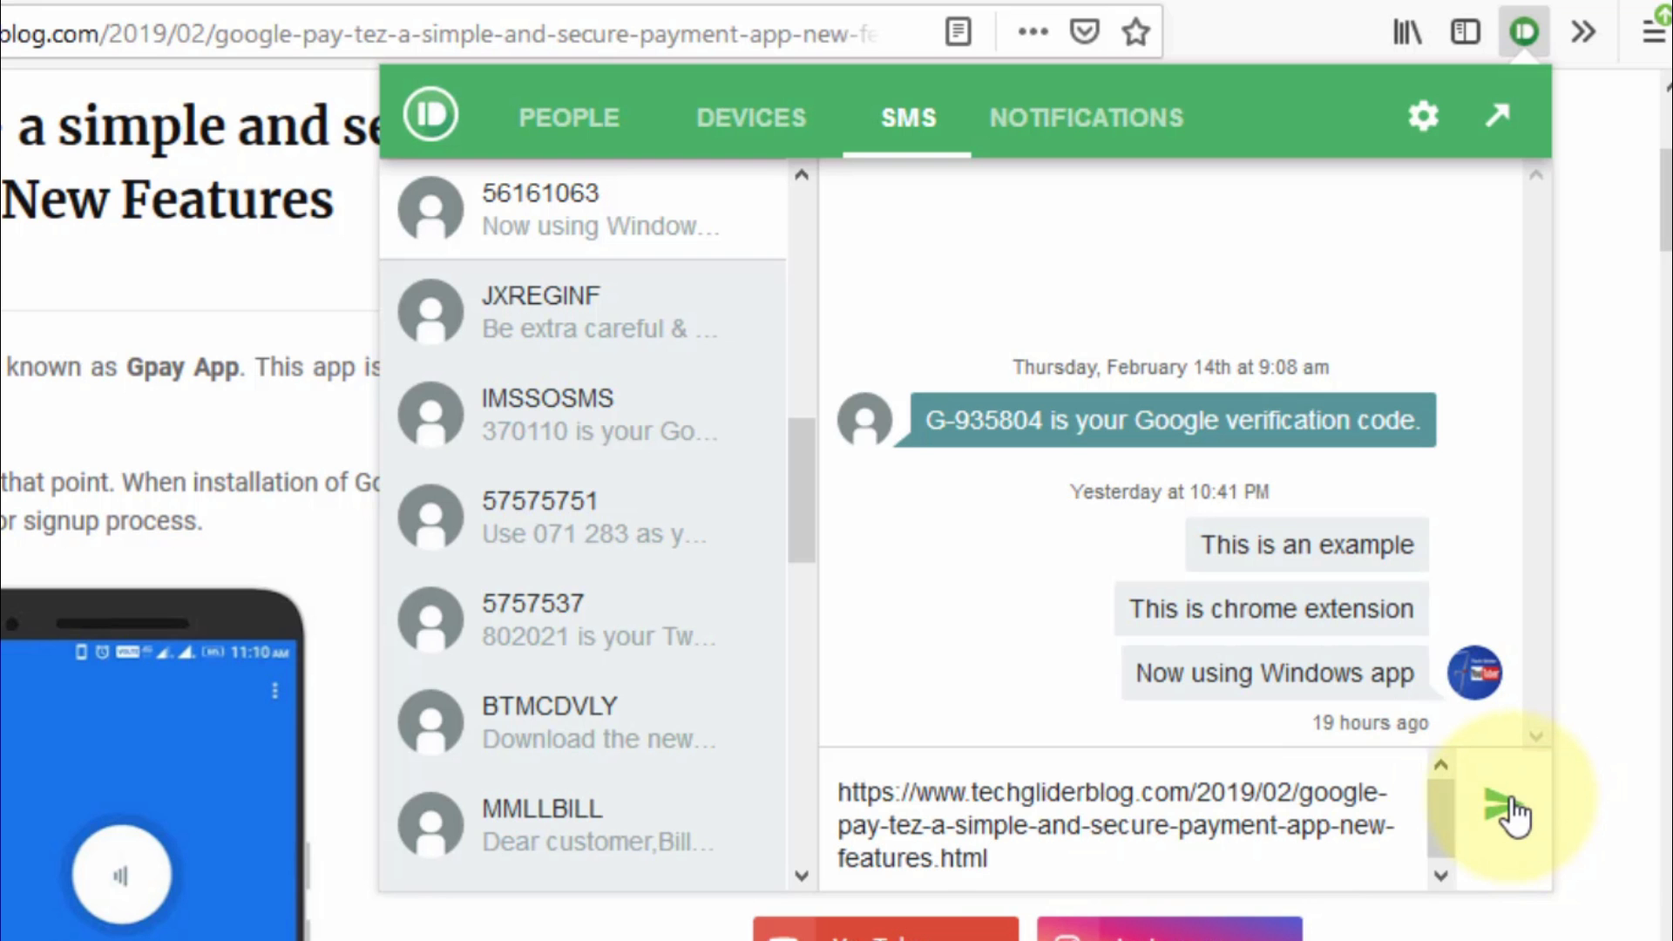
{"action": "left_click", "coordinate": [1507, 811]}
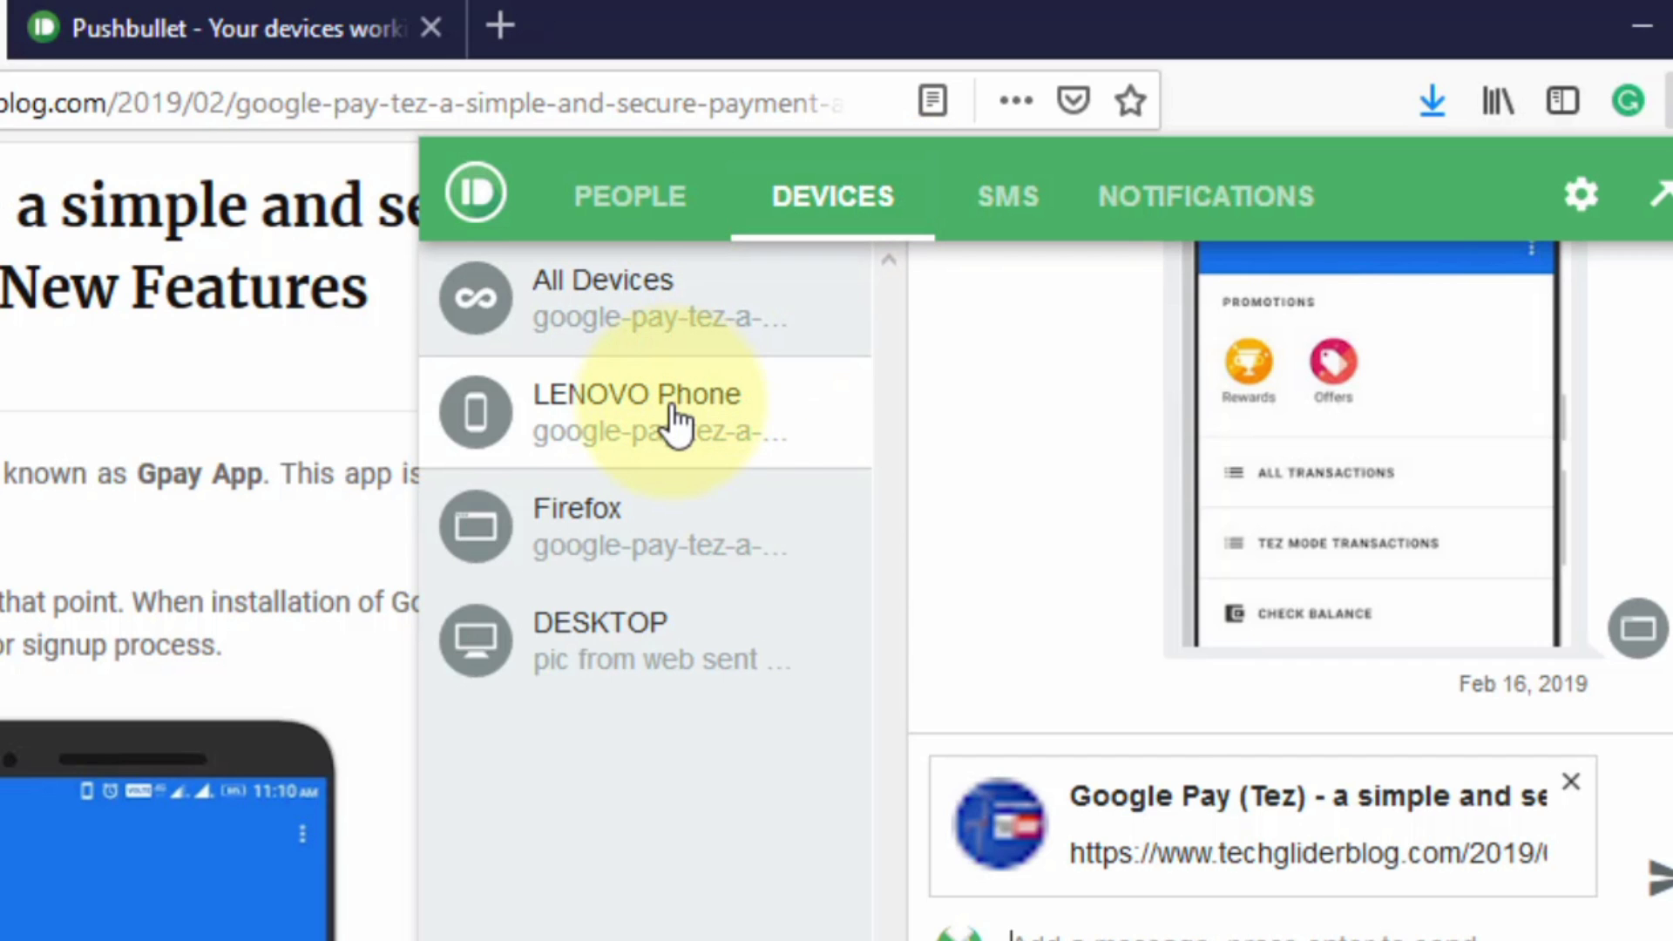
Step: Paste the article link into the LENOVO Phone conversation and push it
{"action": "left_click", "coordinate": [647, 647]}
{"action": "left_click", "coordinate": [501, 304]}
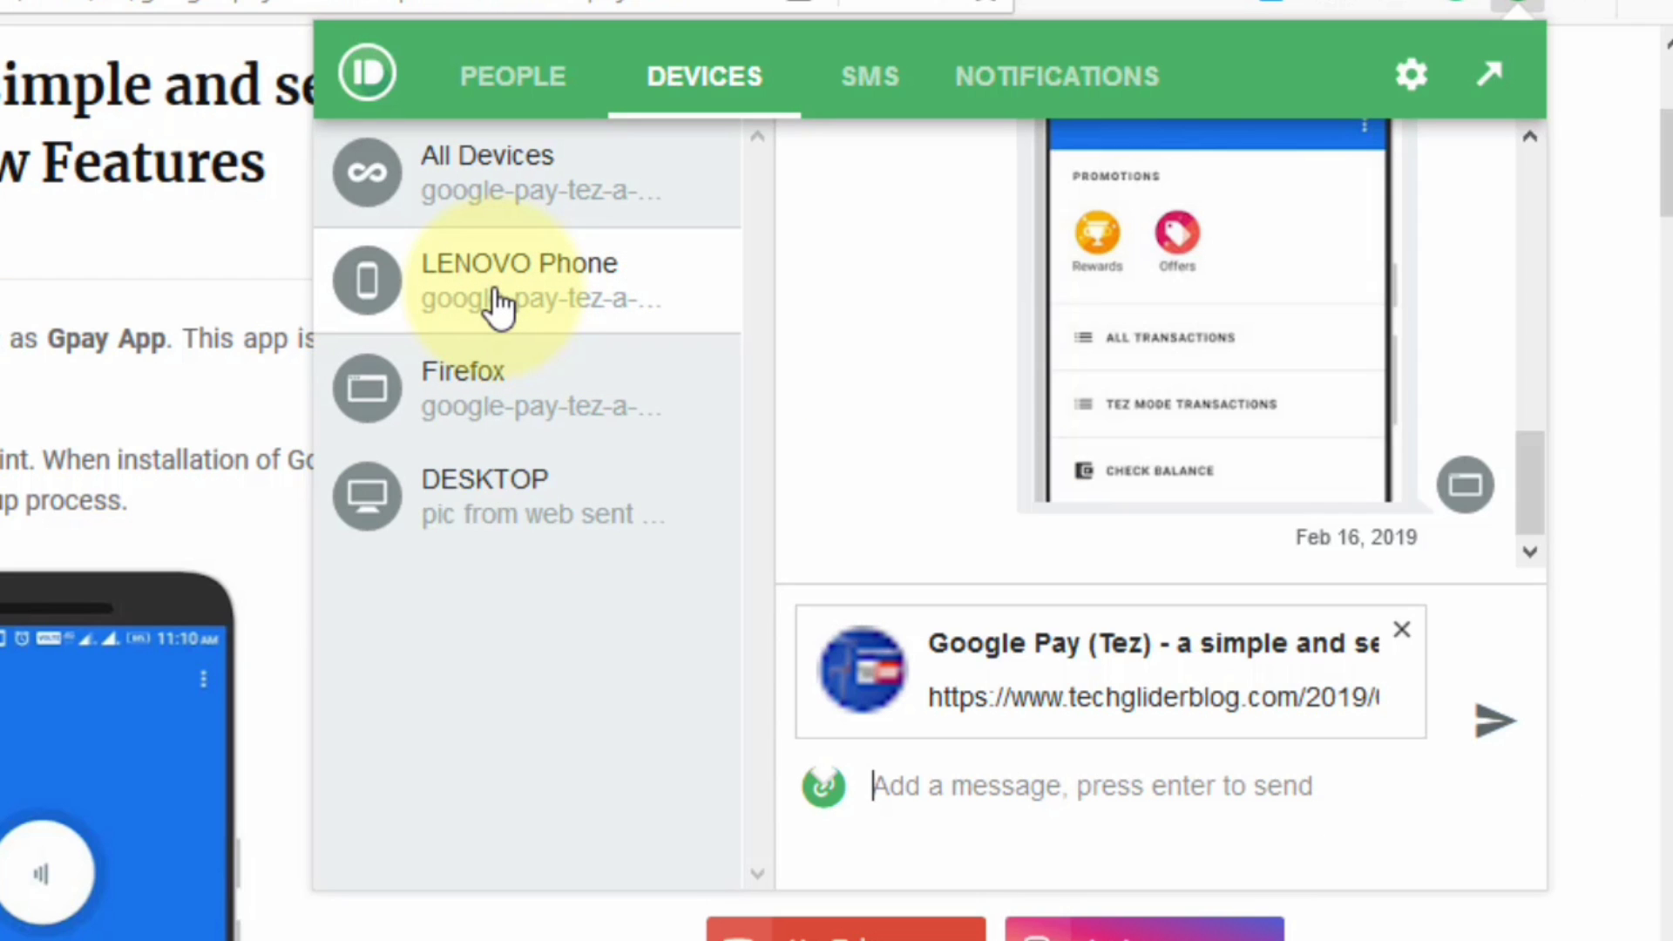
{"action": "left_click", "coordinate": [882, 791]}
{"action": "key", "text": "ctrl+v"}
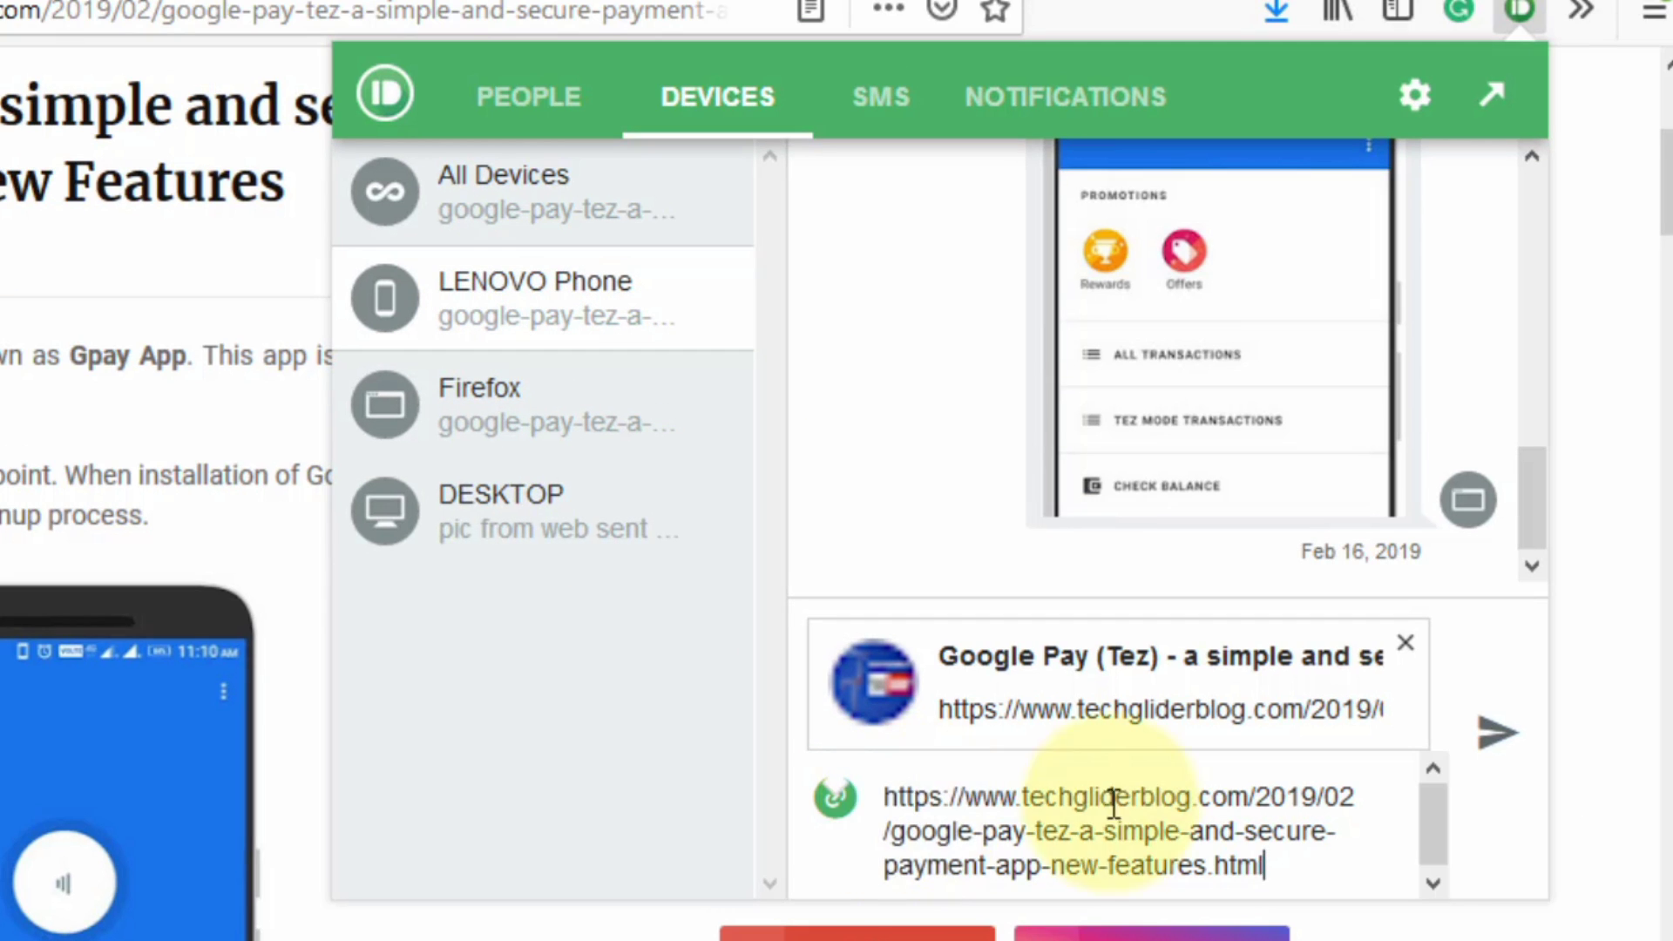
{"action": "left_click", "coordinate": [1494, 739]}
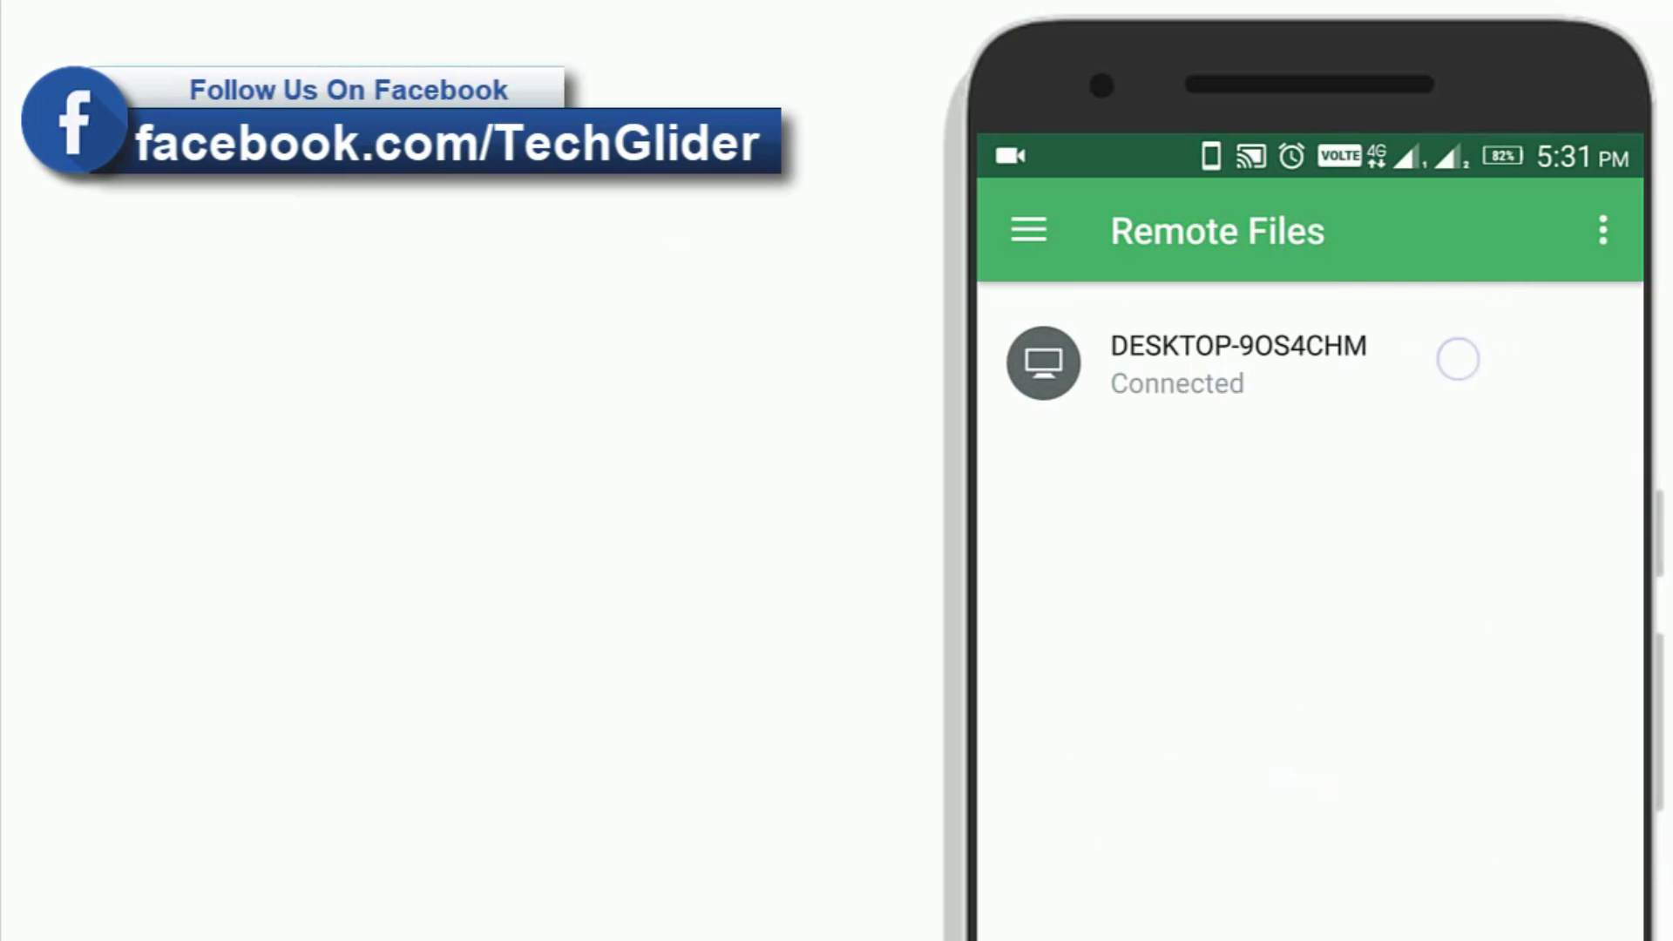
Step: Browse DESKTOP-9OS4CHM's folders remotely, then enable Automatically copy links & notes and Remote Files access
{"action": "left_click", "coordinate": [1457, 359]}
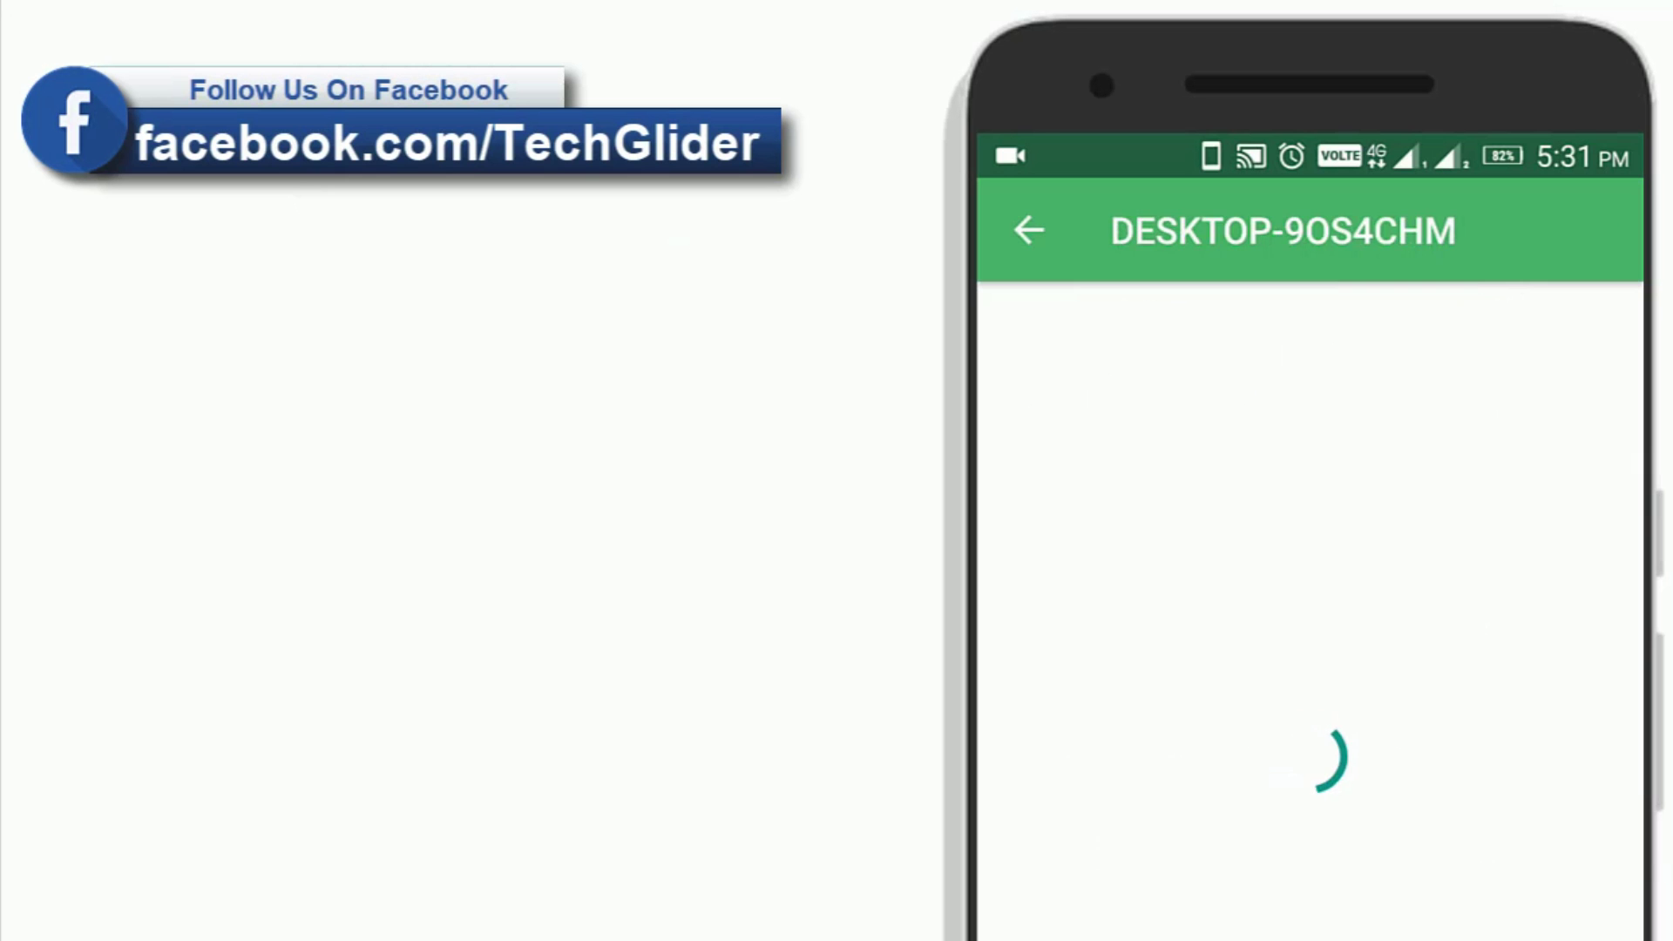
{"action": "left_click_drag", "start_coordinate": [1461, 911], "coordinate": [1500, 813]}
{"action": "scroll", "coordinate": [1499, 814], "scroll_direction": "down", "scroll_amount": 3}
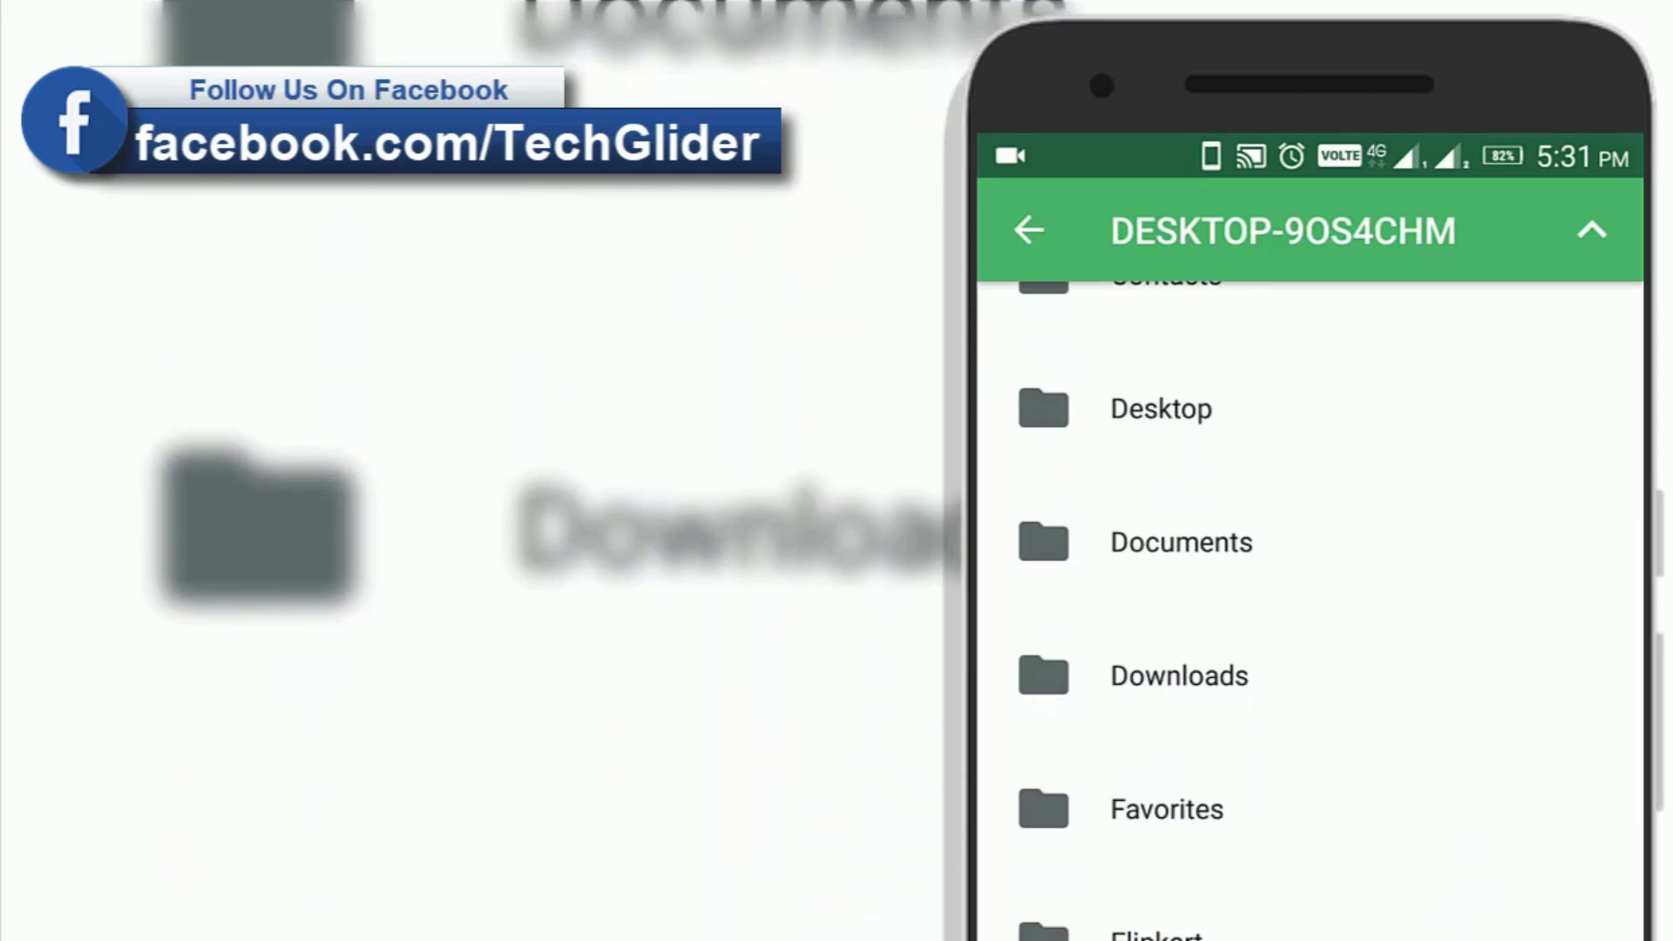
{"action": "scroll", "coordinate": [1487, 916], "scroll_direction": "down", "scroll_amount": 3}
{"action": "scroll", "coordinate": [1486, 915], "scroll_direction": "down", "scroll_amount": 3}
{"action": "scroll", "coordinate": [1486, 916], "scroll_direction": "down", "scroll_amount": 3}
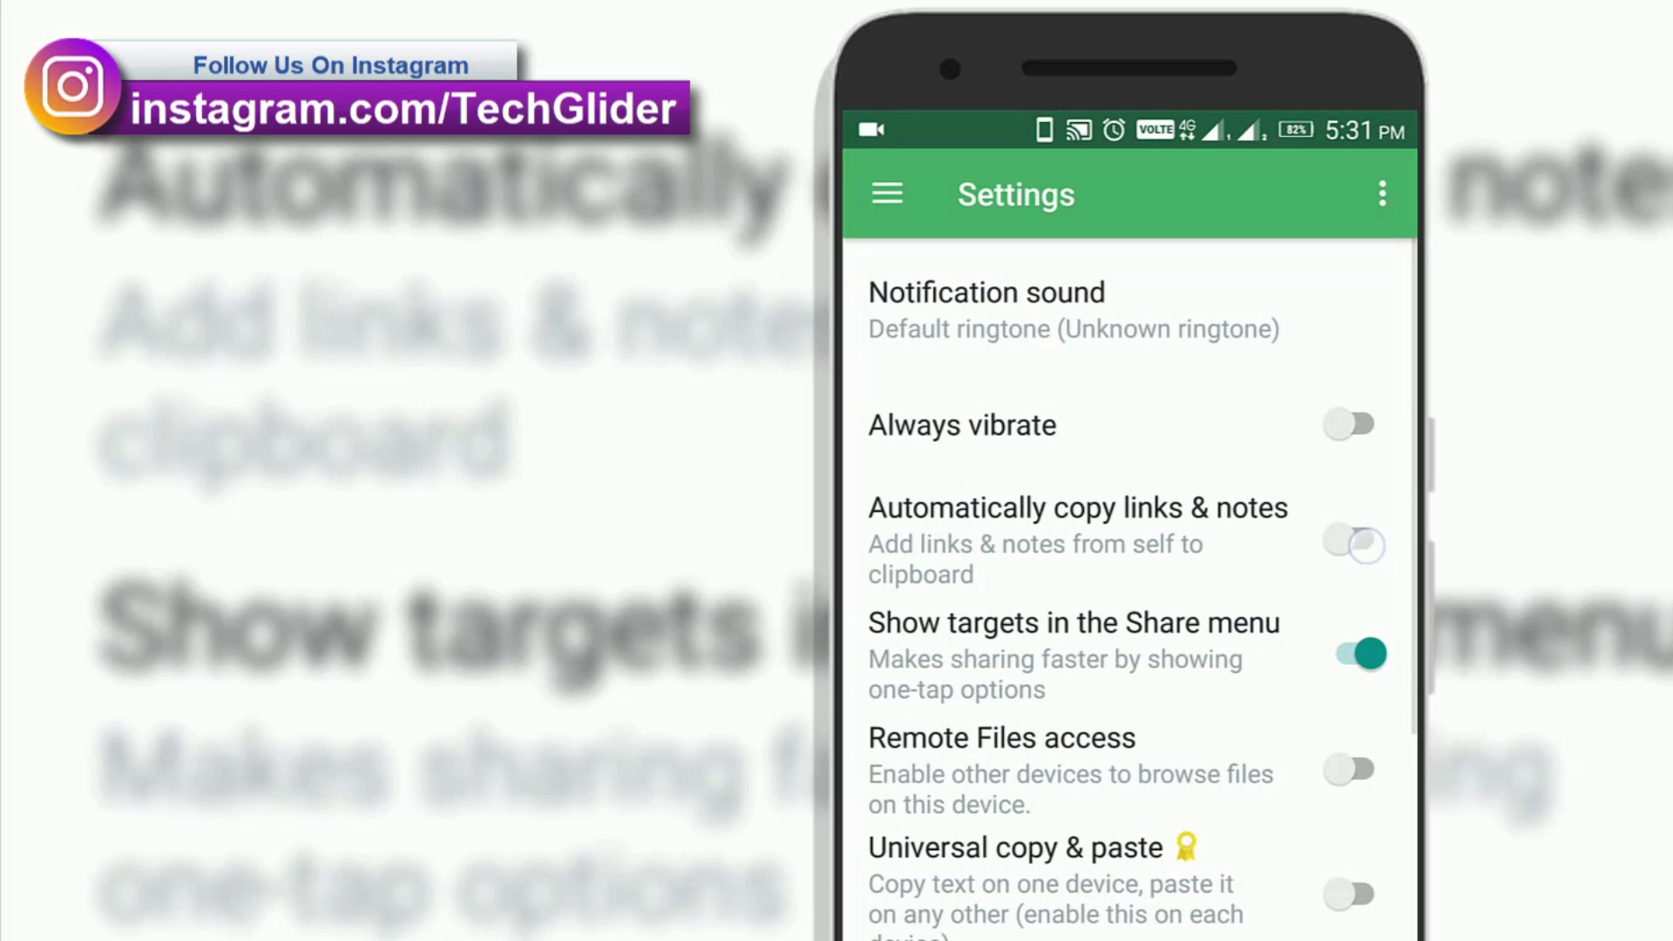
{"action": "left_click", "coordinate": [1362, 532]}
{"action": "left_click", "coordinate": [1353, 761]}
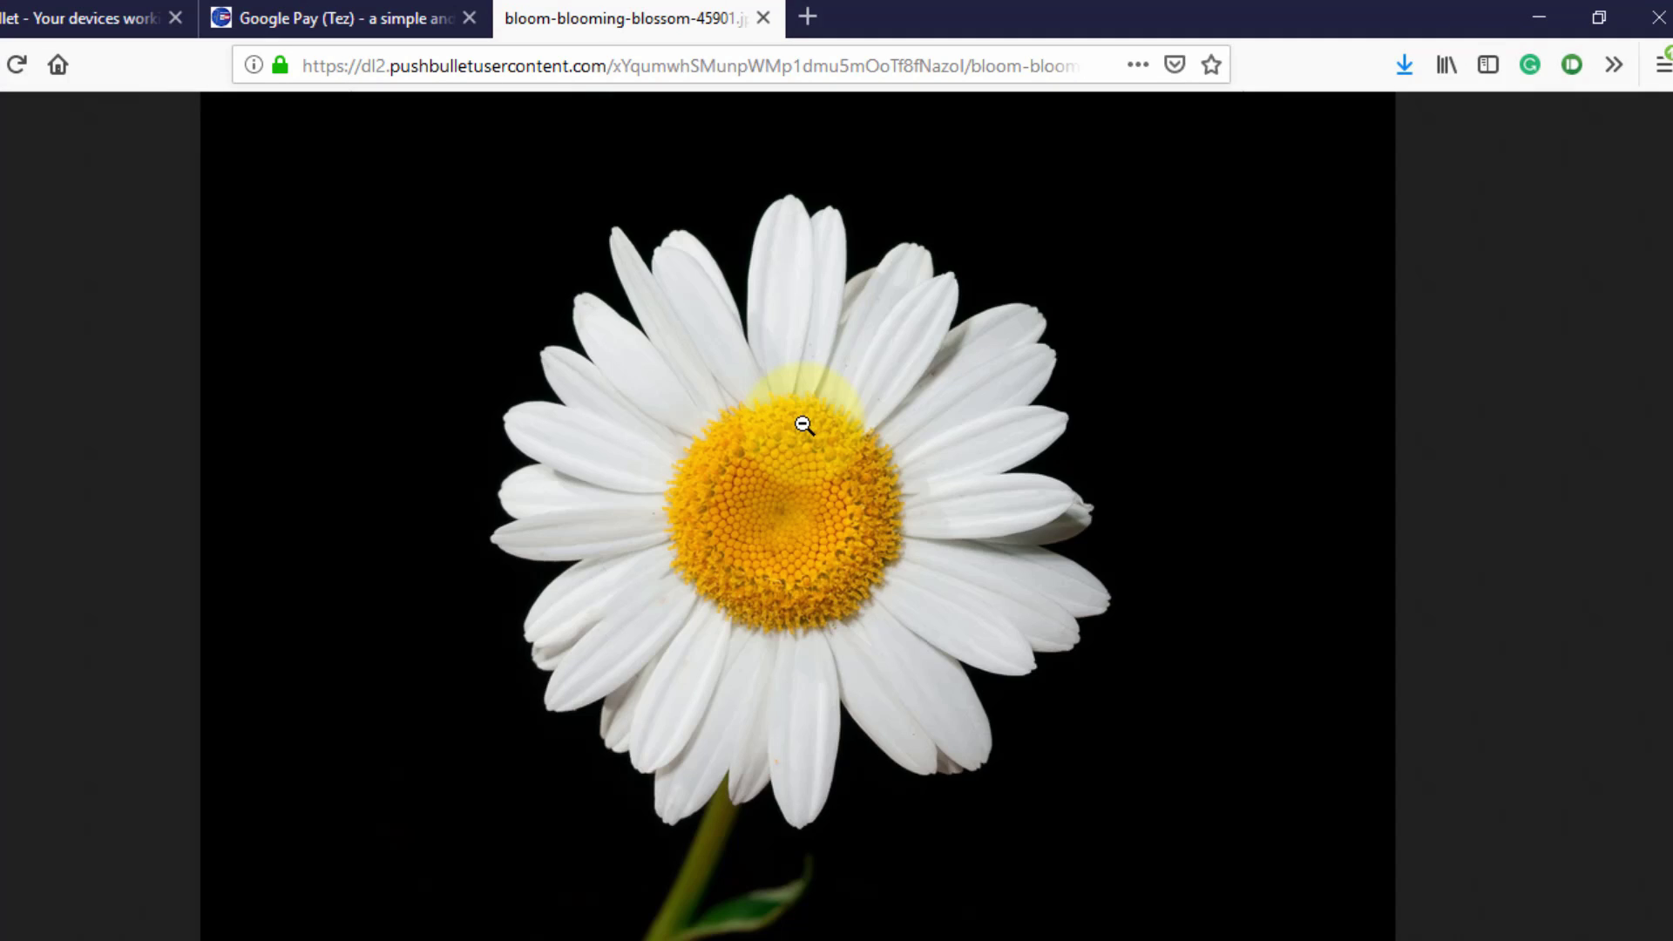
{"action": "left_click", "coordinate": [805, 425]}
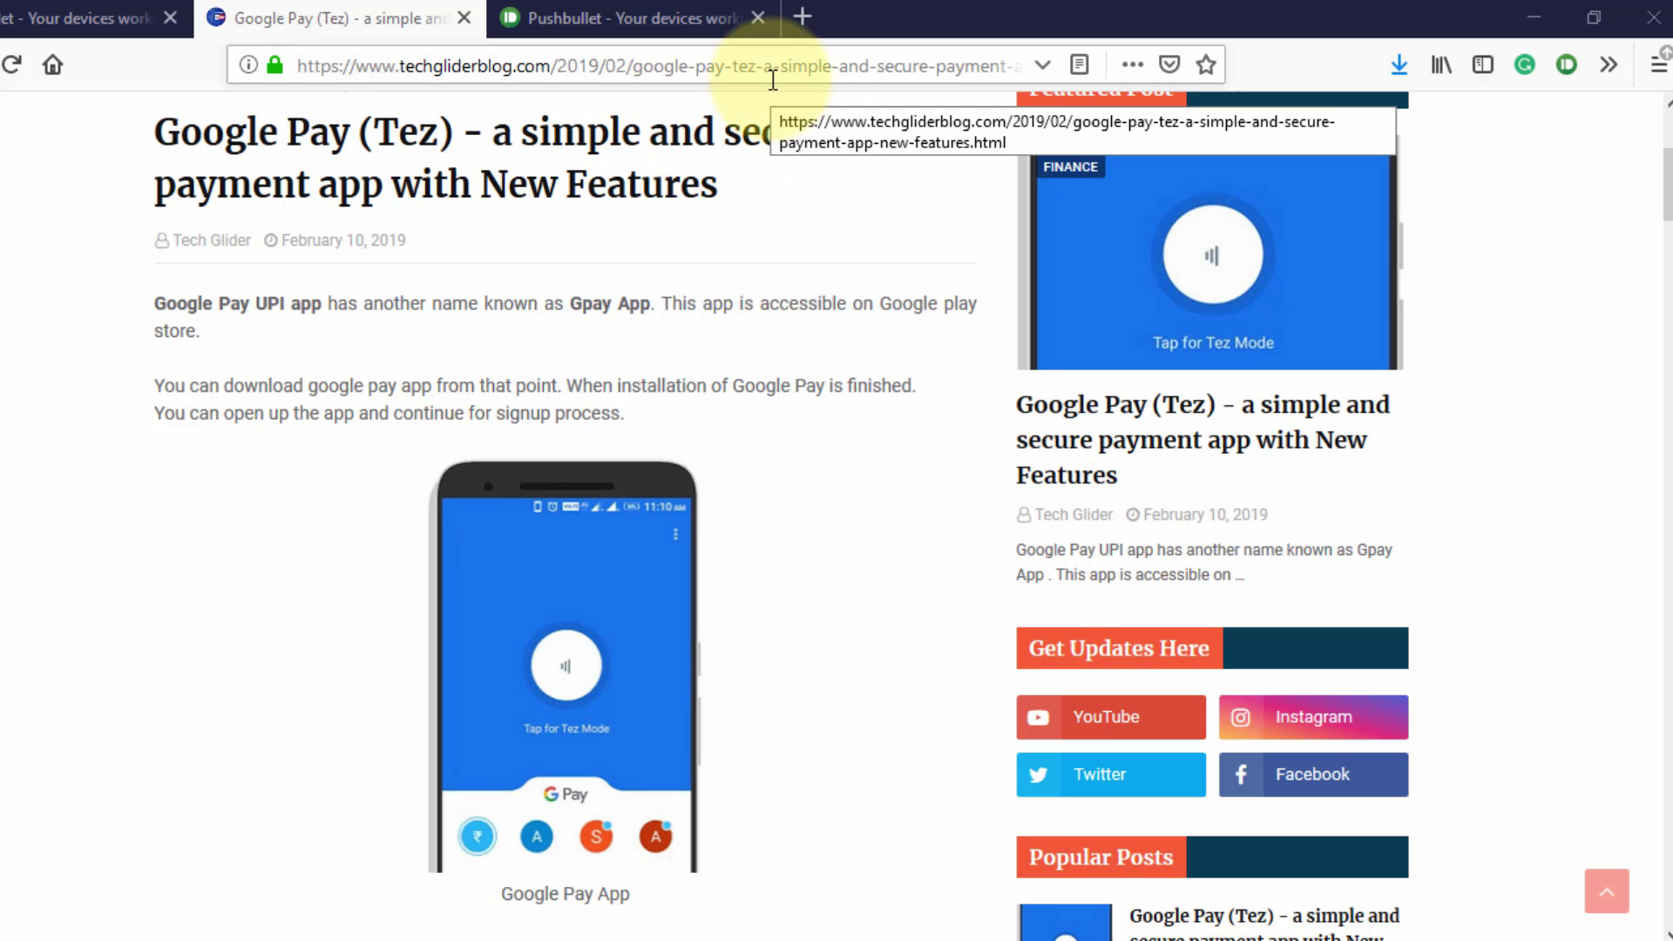
Step: Select the article's full web address and bring up the Pushbullet panel
{"action": "left_click", "coordinate": [773, 81]}
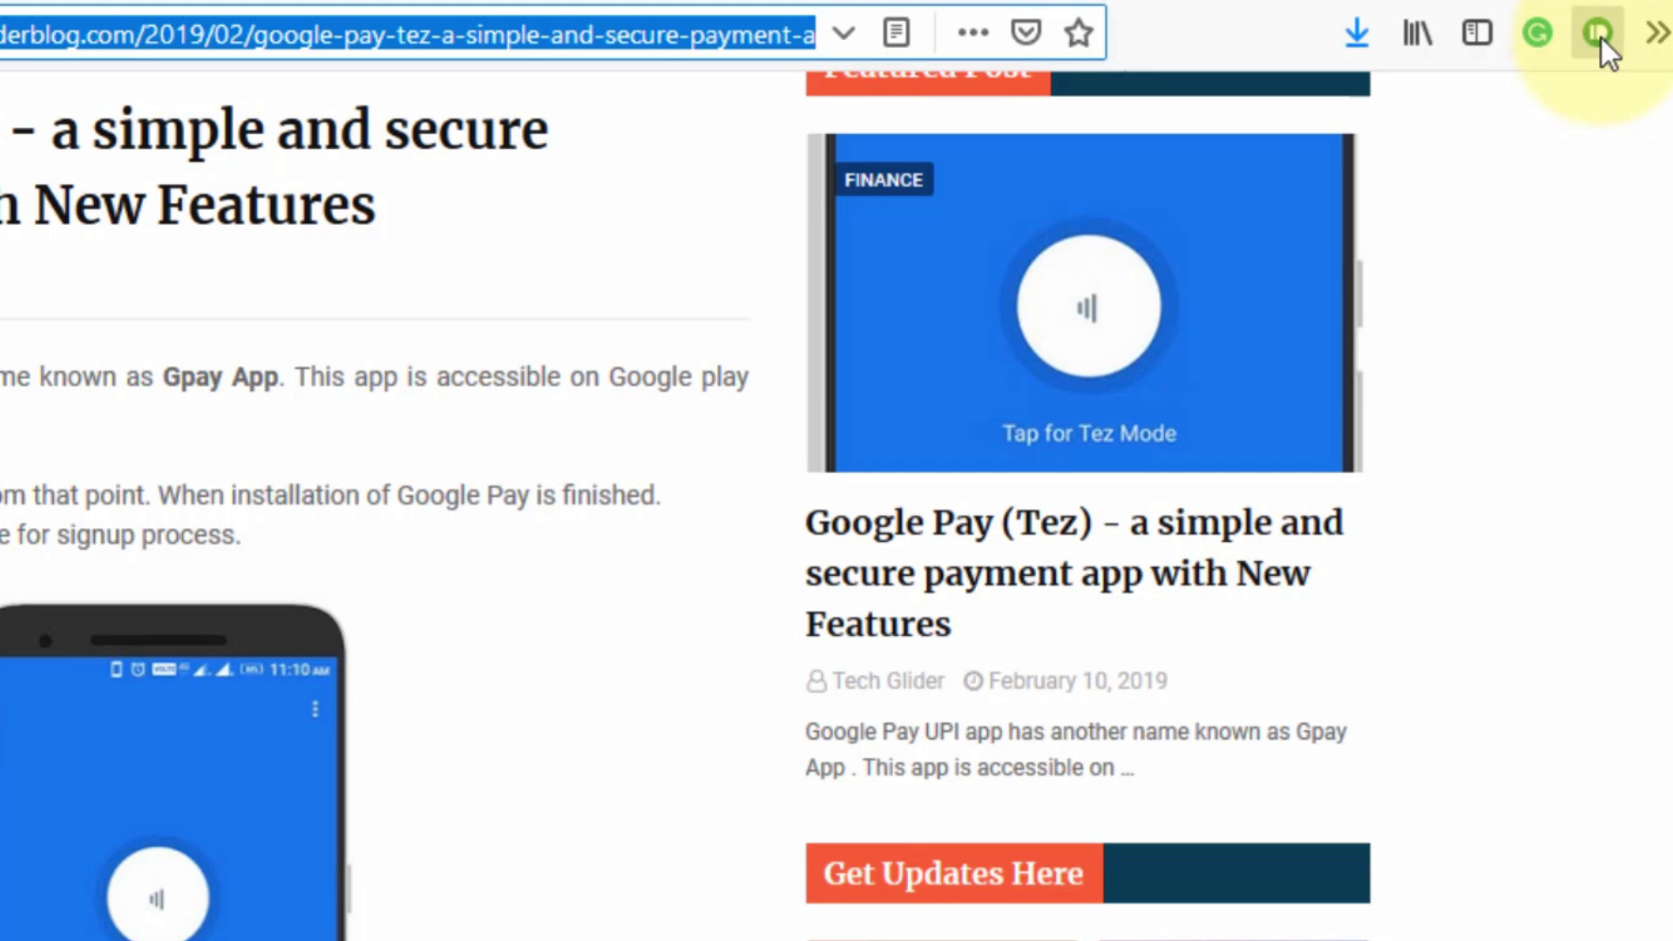
{"action": "left_click", "coordinate": [1567, 65]}
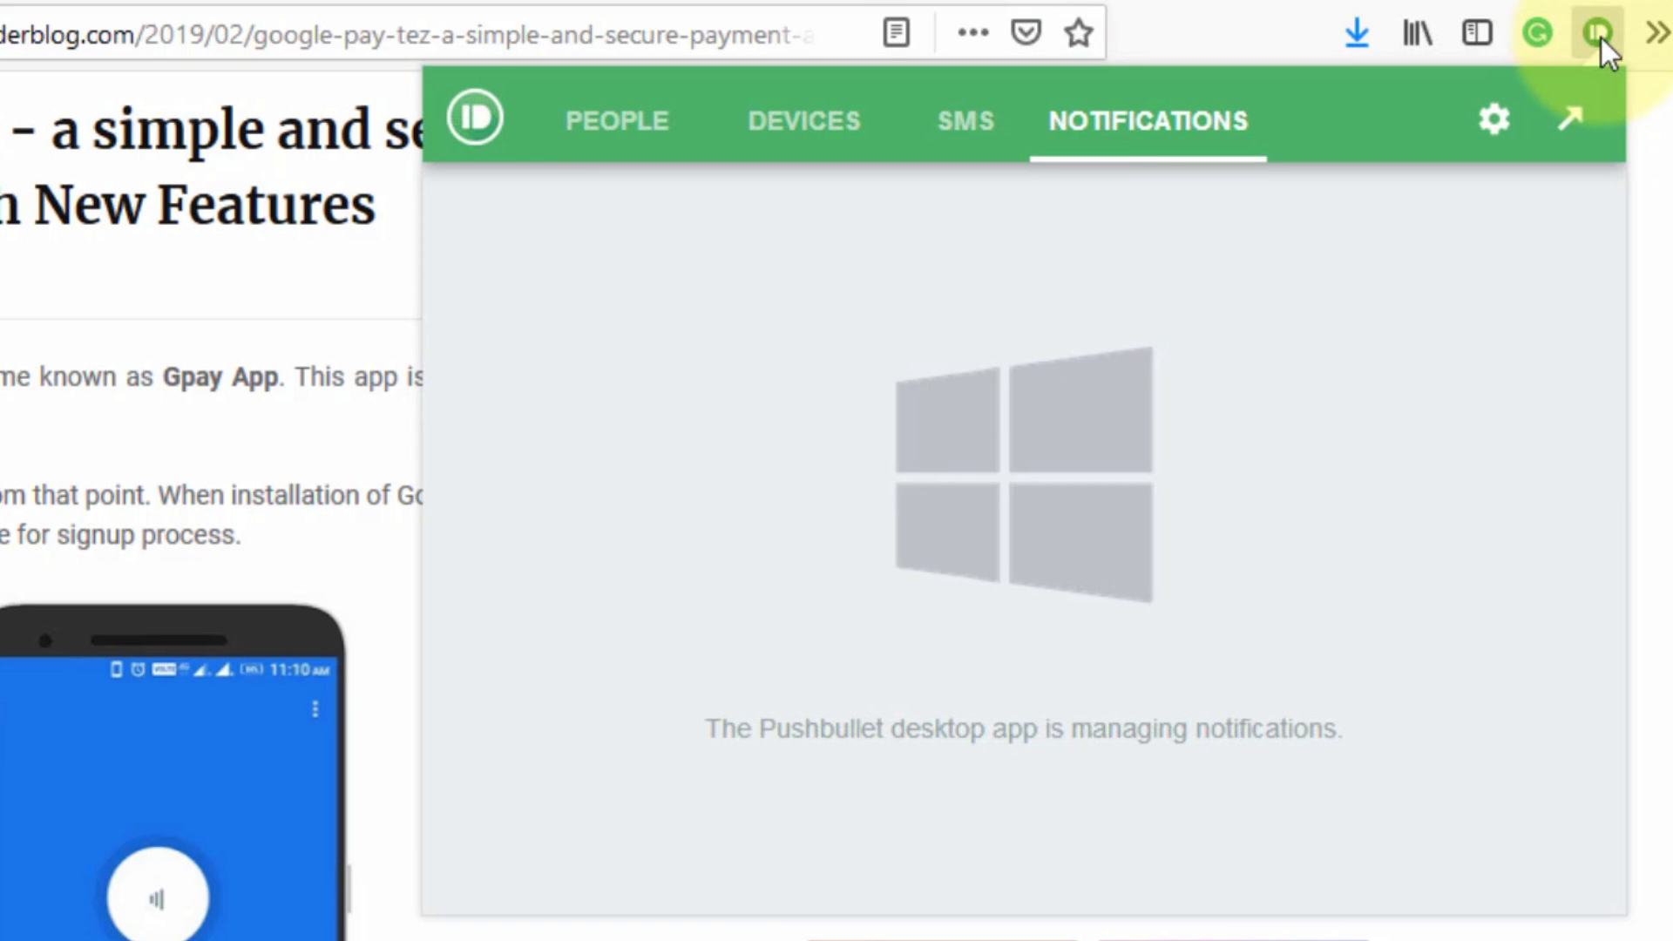
Step: Attach the current Google Pay article as a link card and send it to LENOVO Phone
{"action": "left_click", "coordinate": [481, 625]}
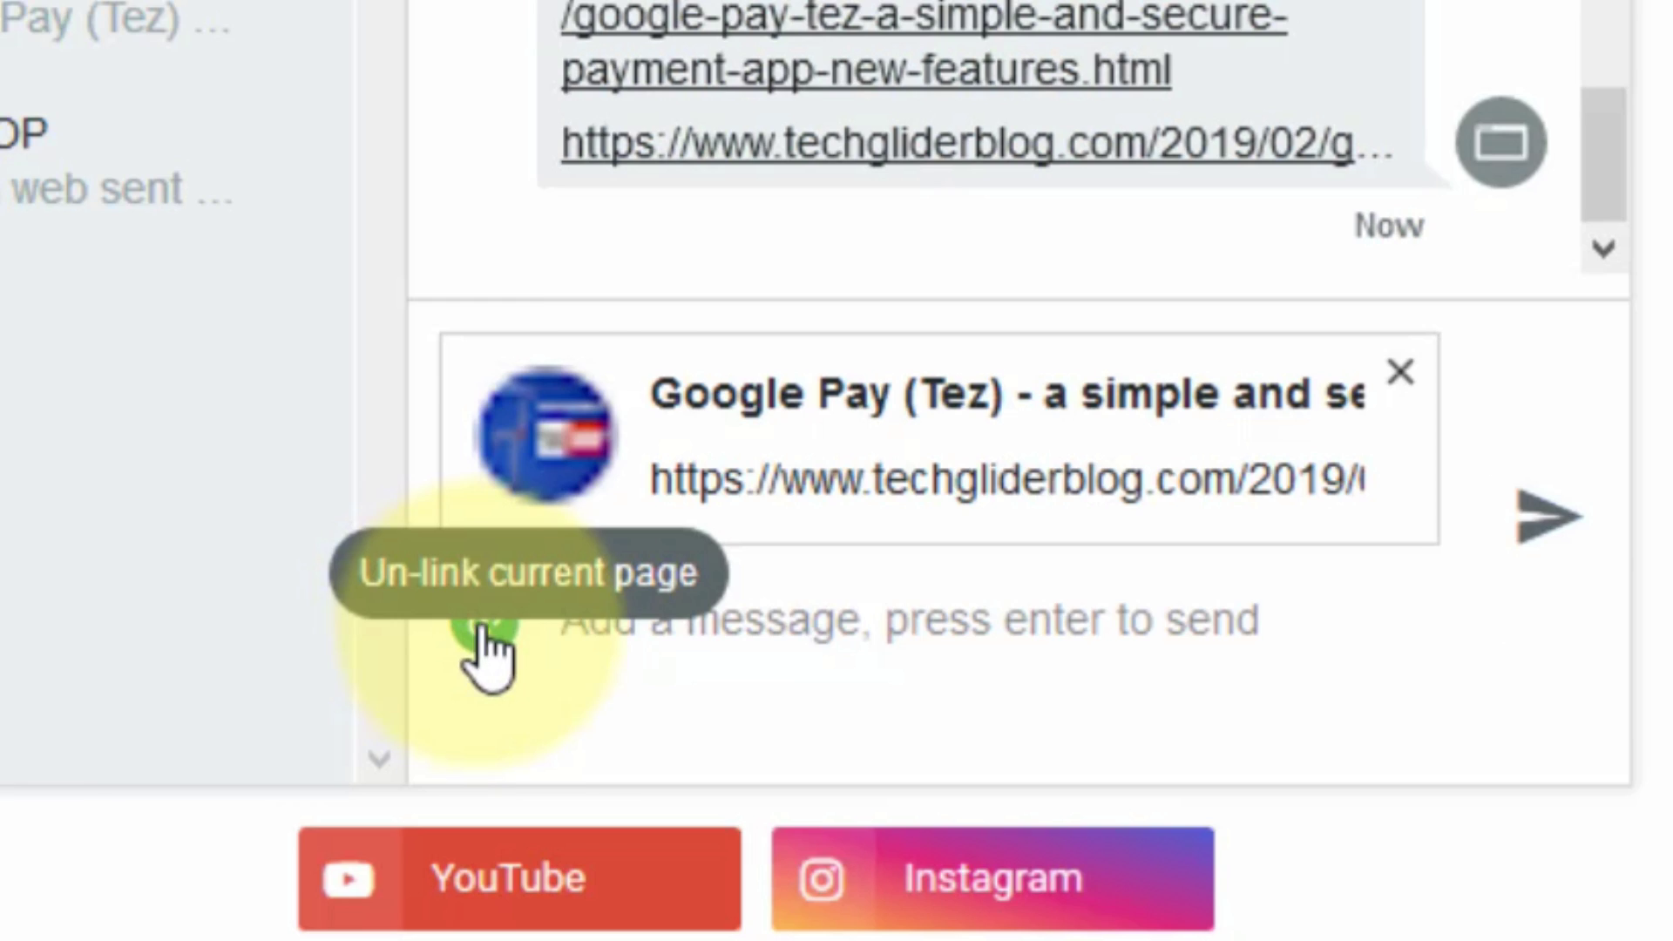
{"action": "left_click", "coordinate": [915, 824]}
{"action": "left_click", "coordinate": [915, 826]}
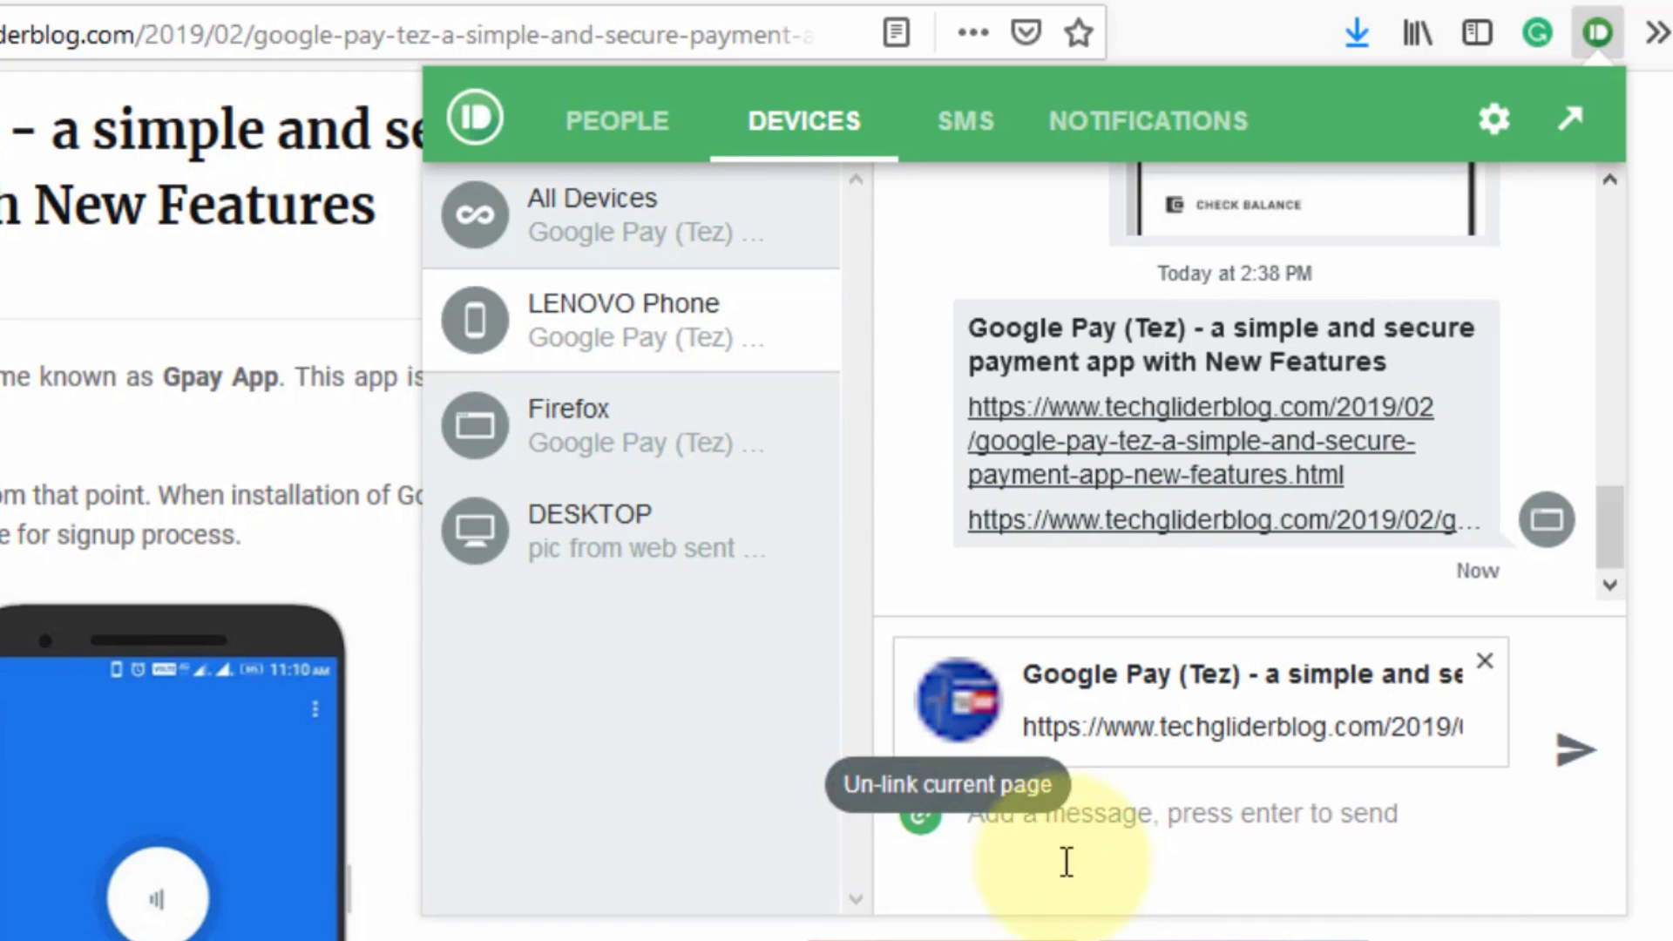
{"action": "left_click", "coordinate": [1574, 749]}
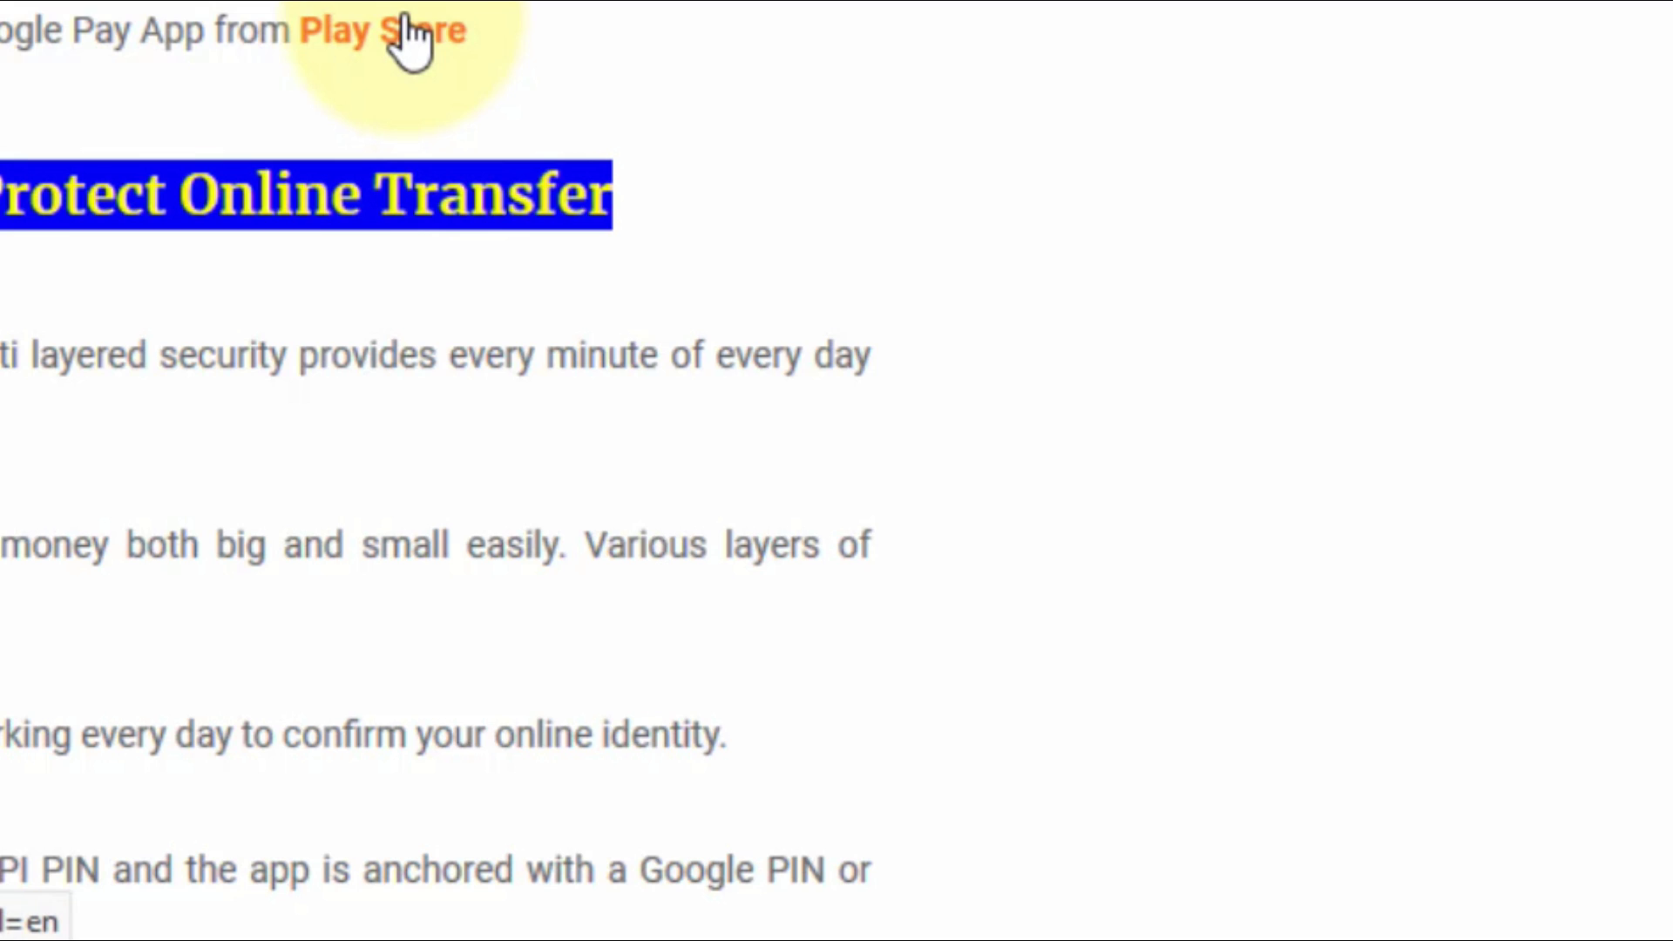
Step: Push the article's Play Store link to the LENOVO Phone via the context menu's Pushbullet entry
{"action": "right_click", "coordinate": [410, 42]}
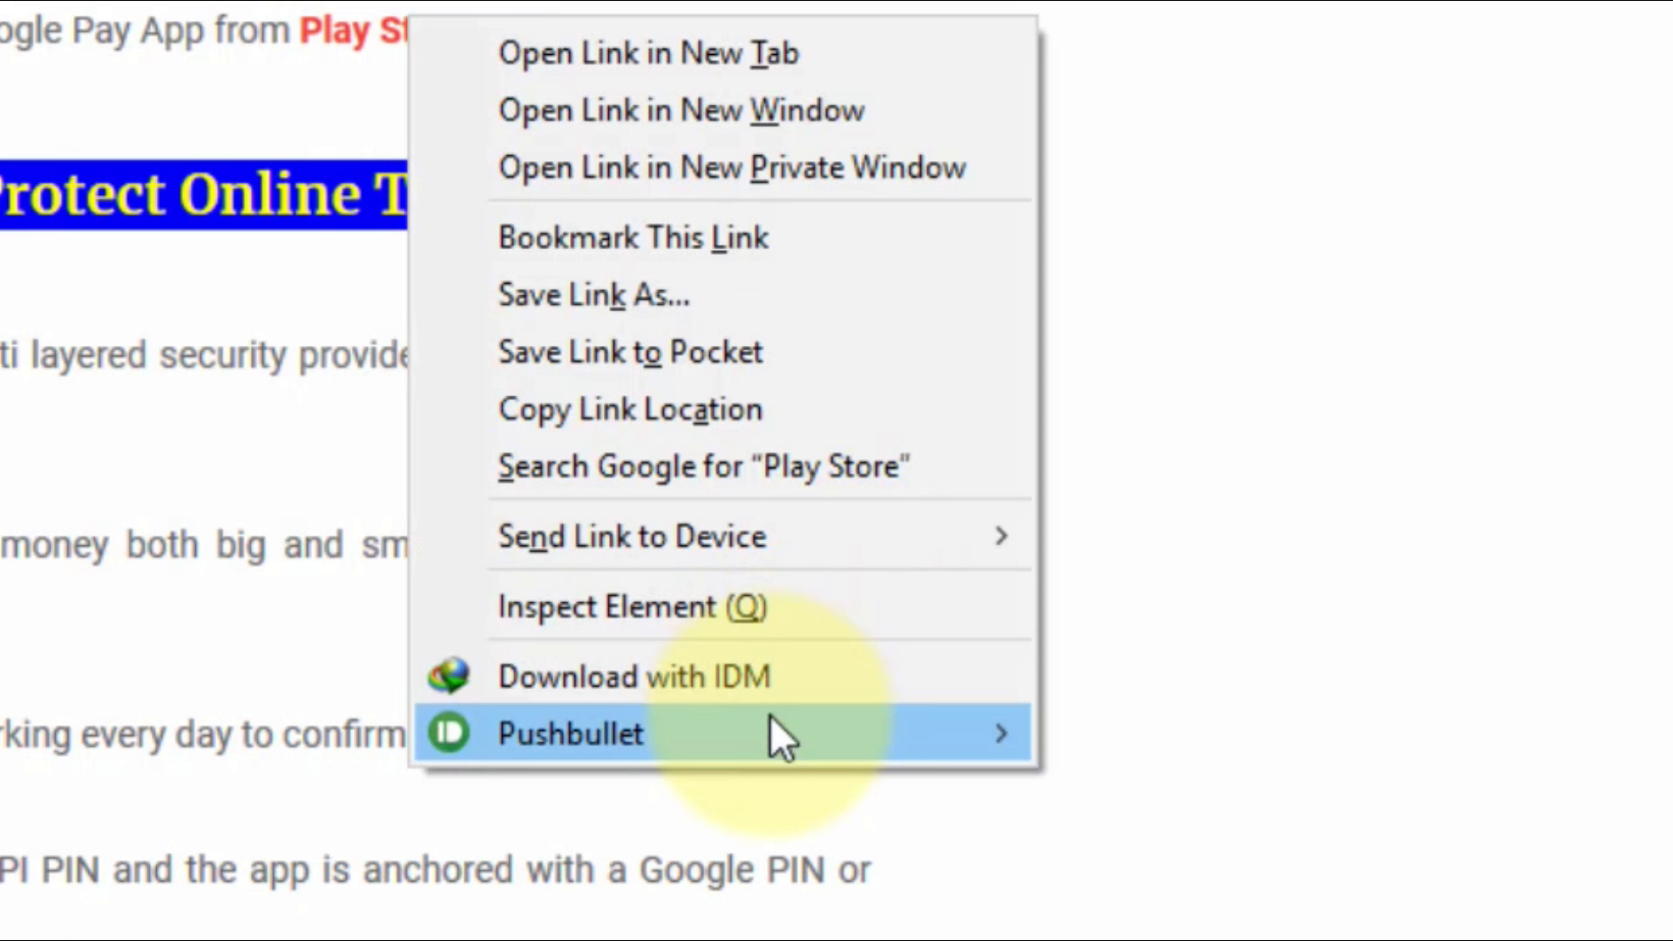
{"action": "mouse_move", "coordinate": [826, 831]}
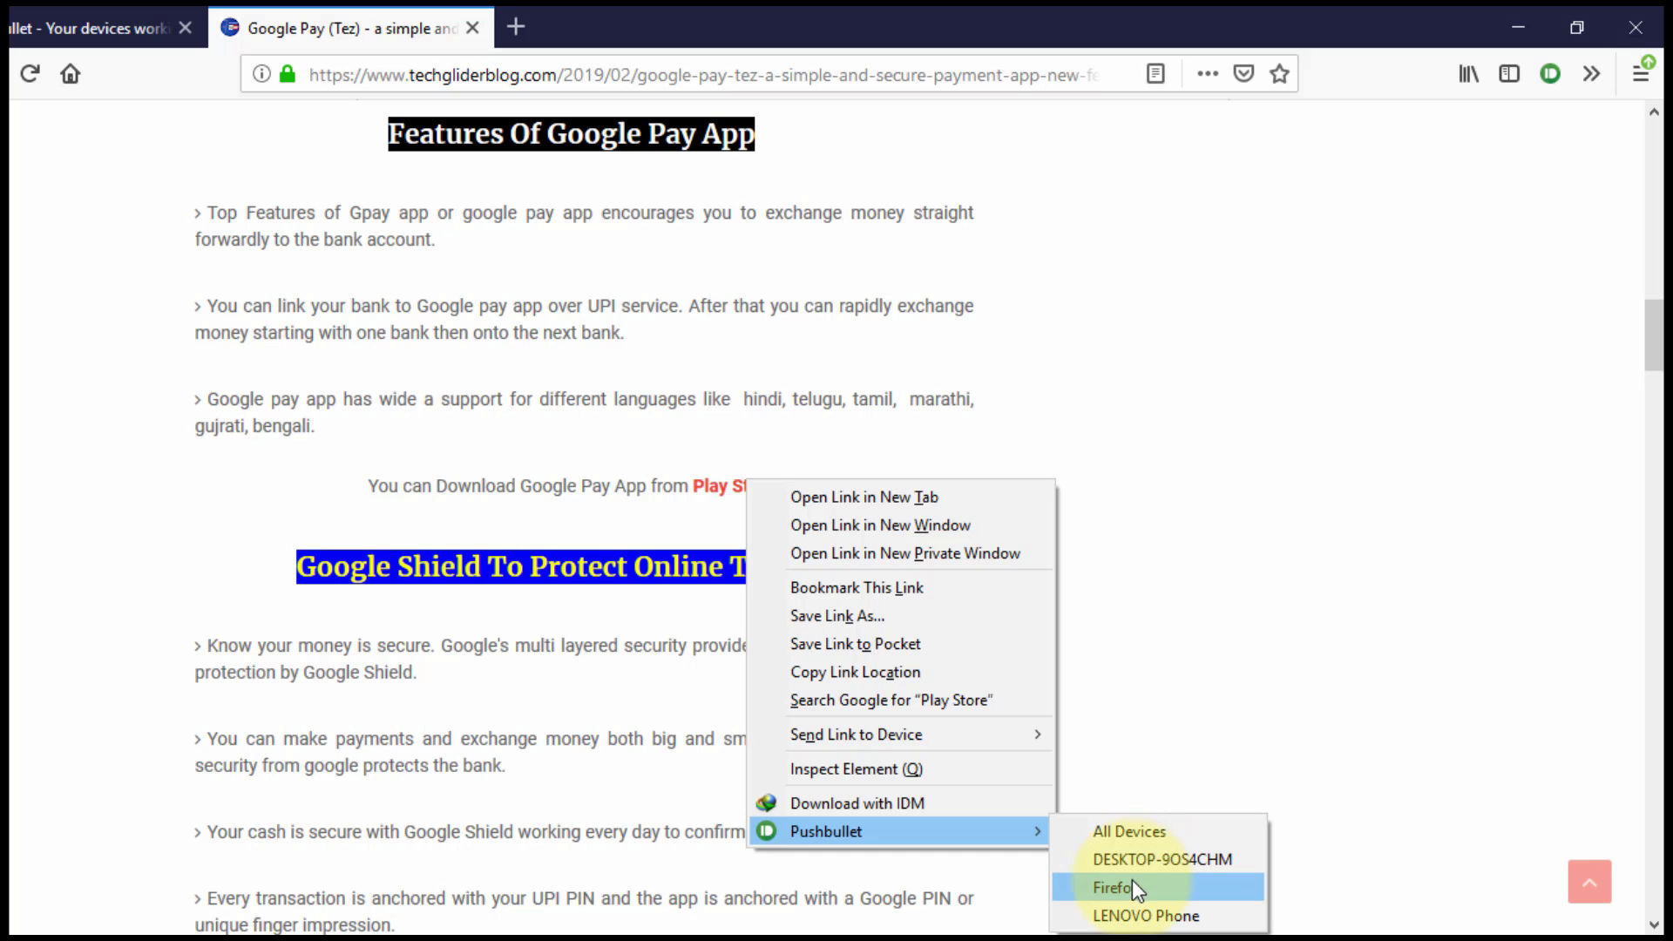
{"action": "left_click", "coordinate": [1142, 914]}
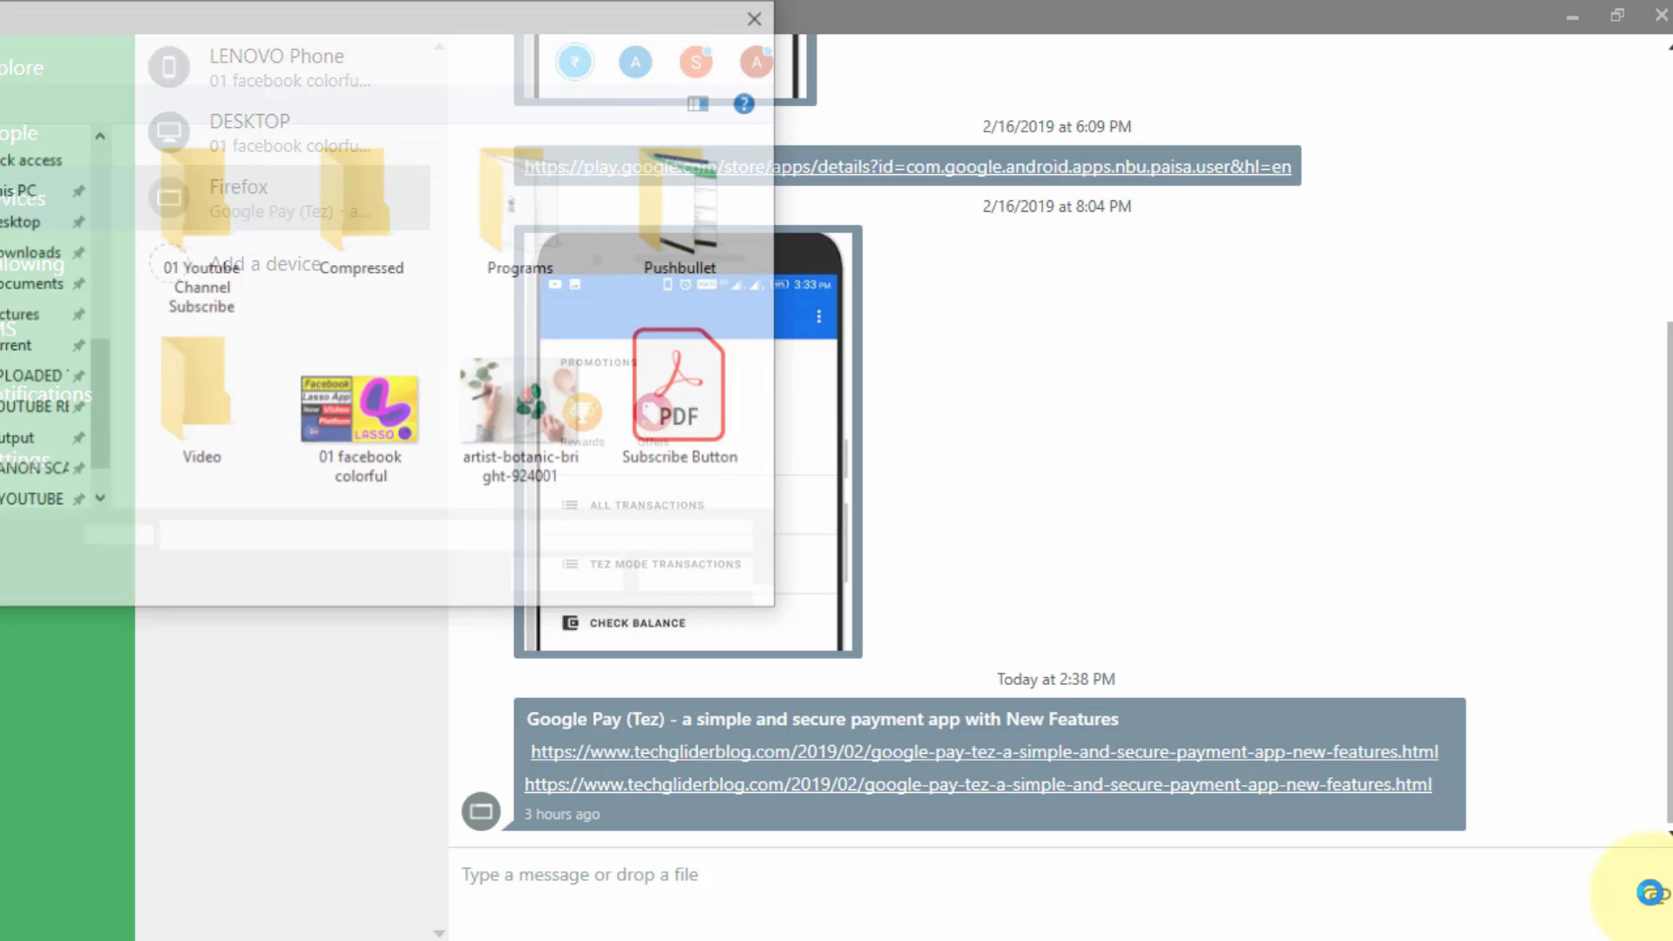
Step: Send the Subscribe Button PDF and artist-botanic-bright-924001 image from Downloads into the conversation
{"action": "left_click", "coordinate": [717, 388]}
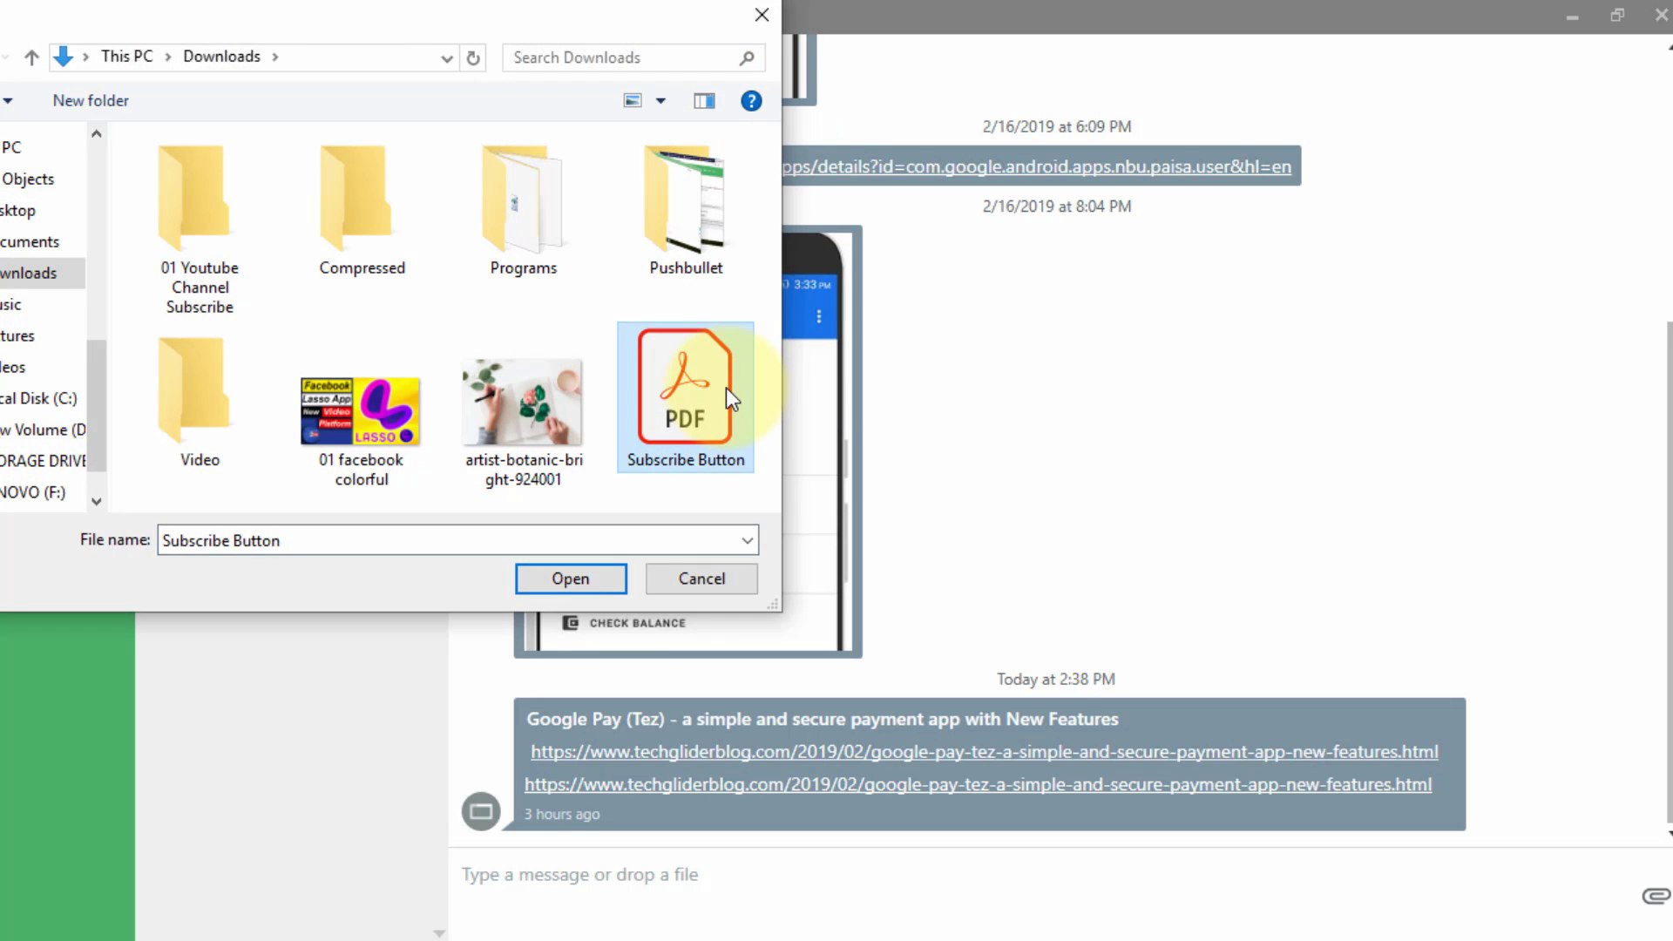
{"action": "left_click", "coordinate": [561, 388], "text": "ctrl"}
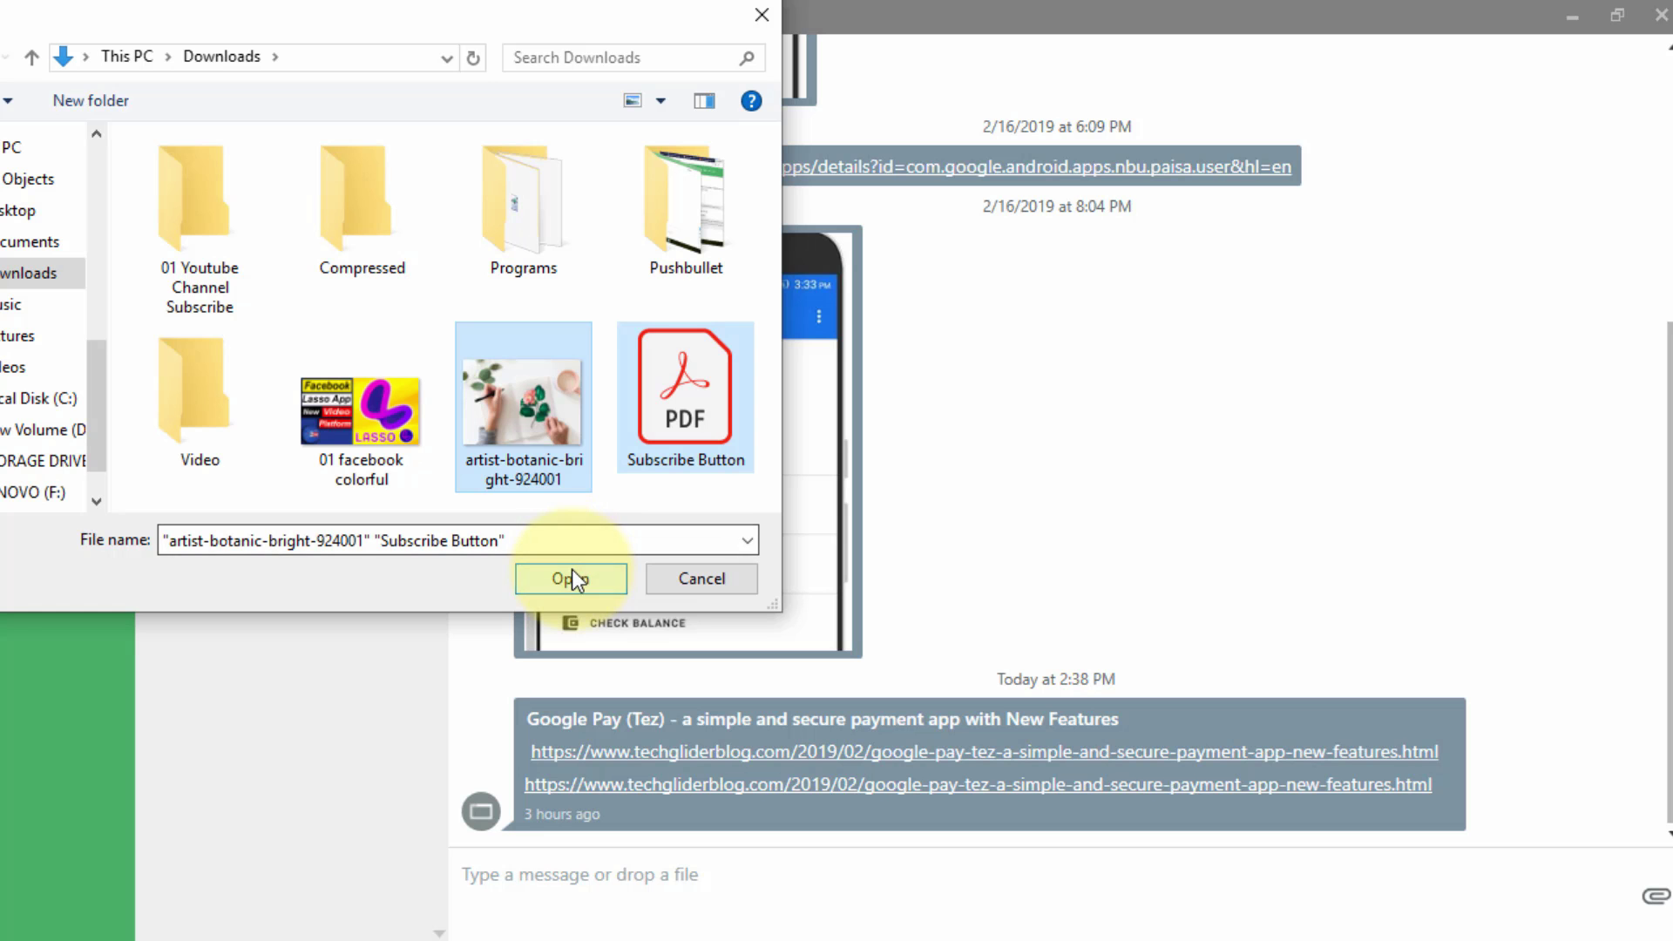
{"action": "left_click", "coordinate": [571, 569]}
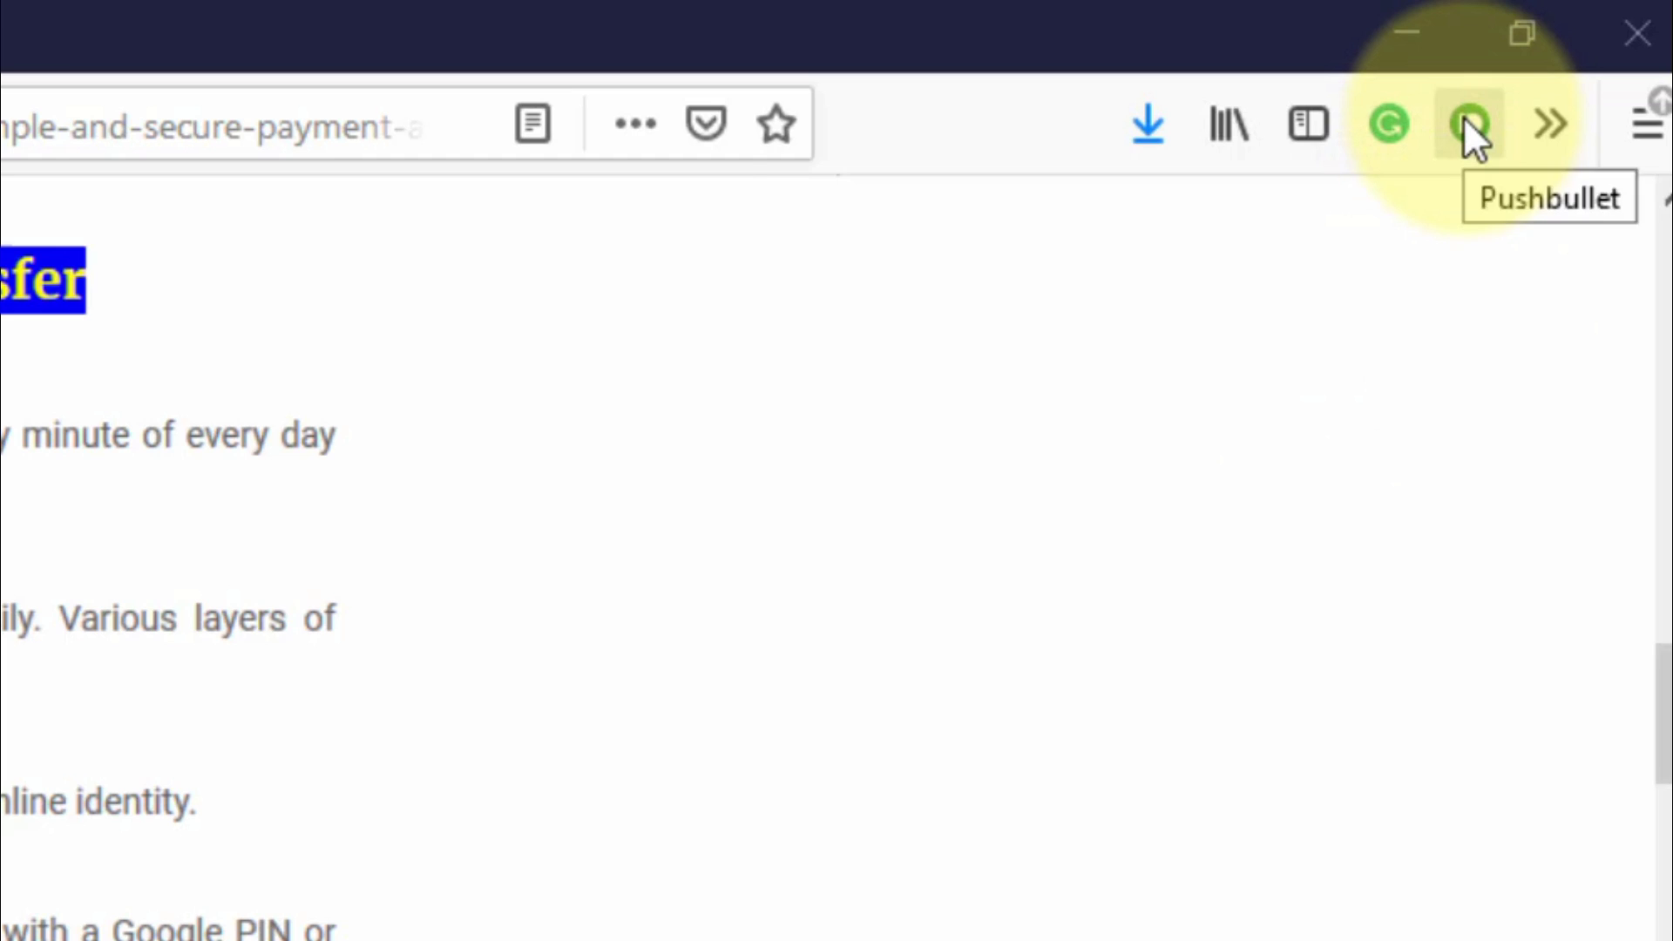
Step: Push the current article page link to LENOVO Phone from the Pushbullet panel
{"action": "left_click", "coordinate": [1471, 128]}
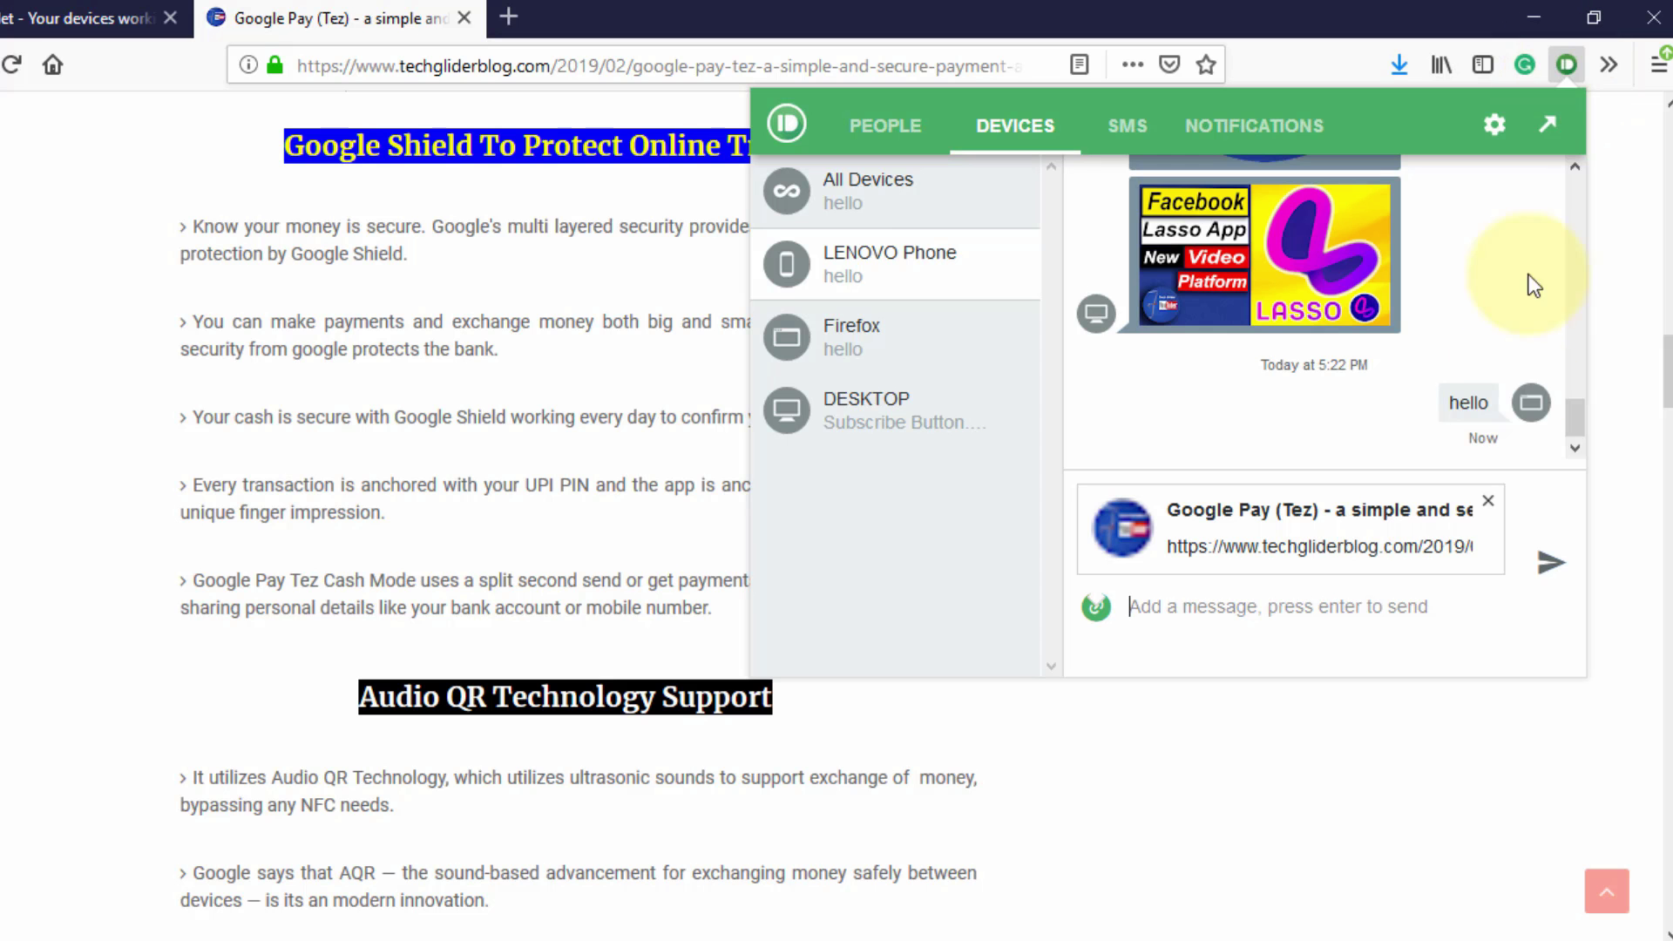
{"action": "left_click", "coordinate": [1485, 498]}
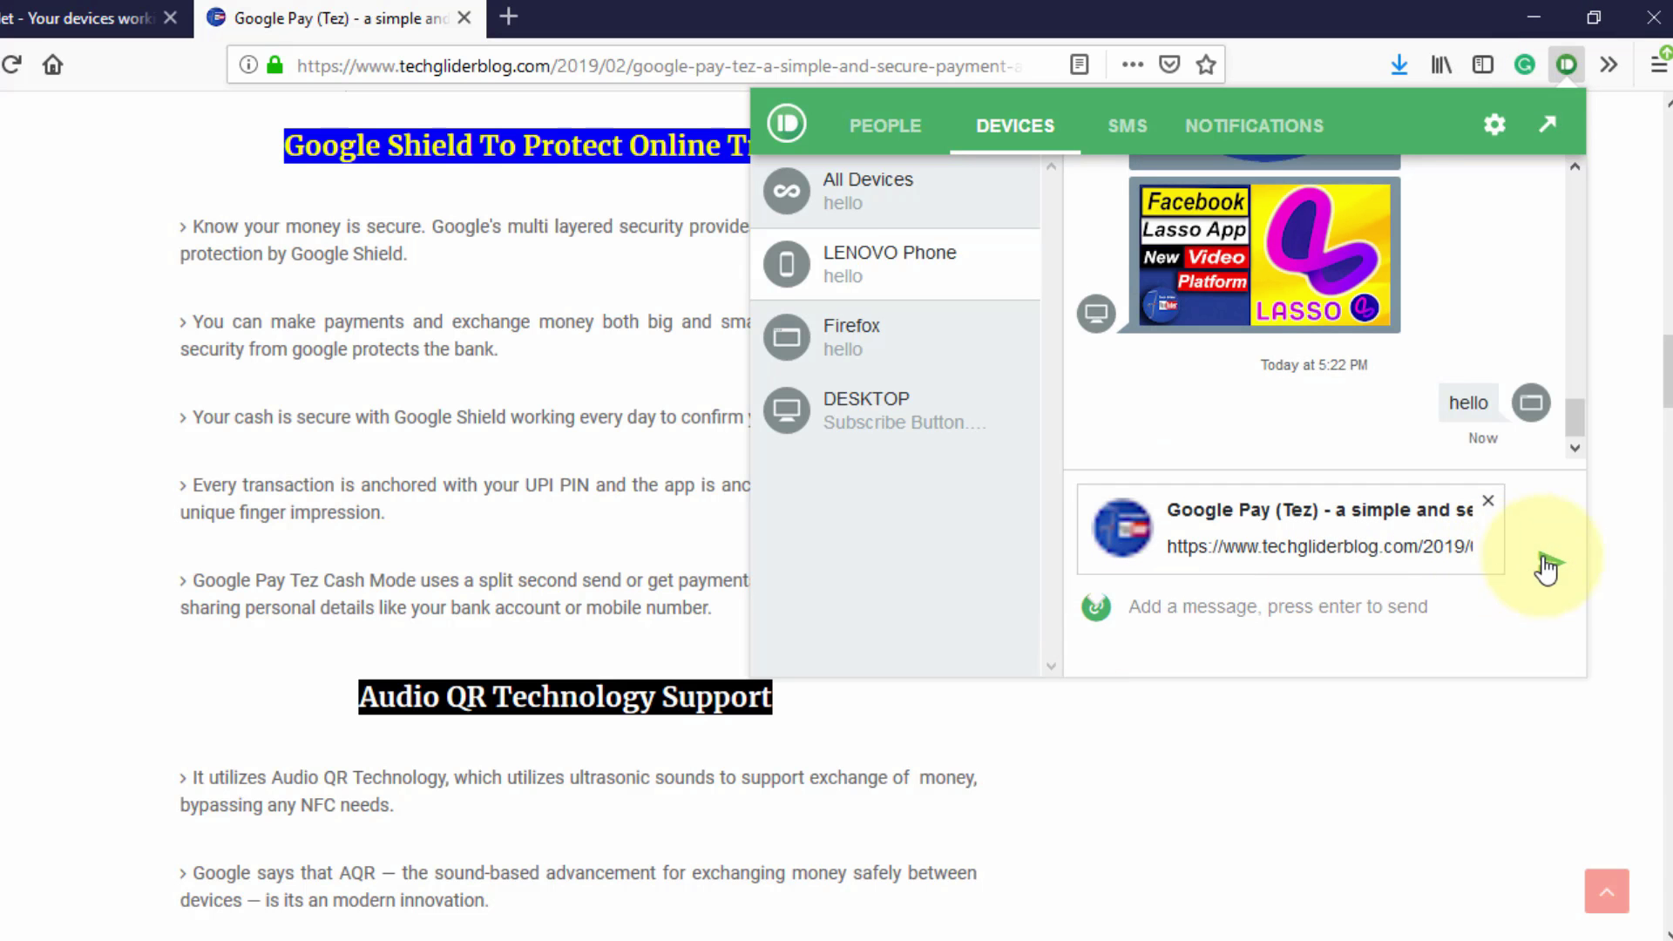
{"action": "left_click", "coordinate": [1552, 570]}
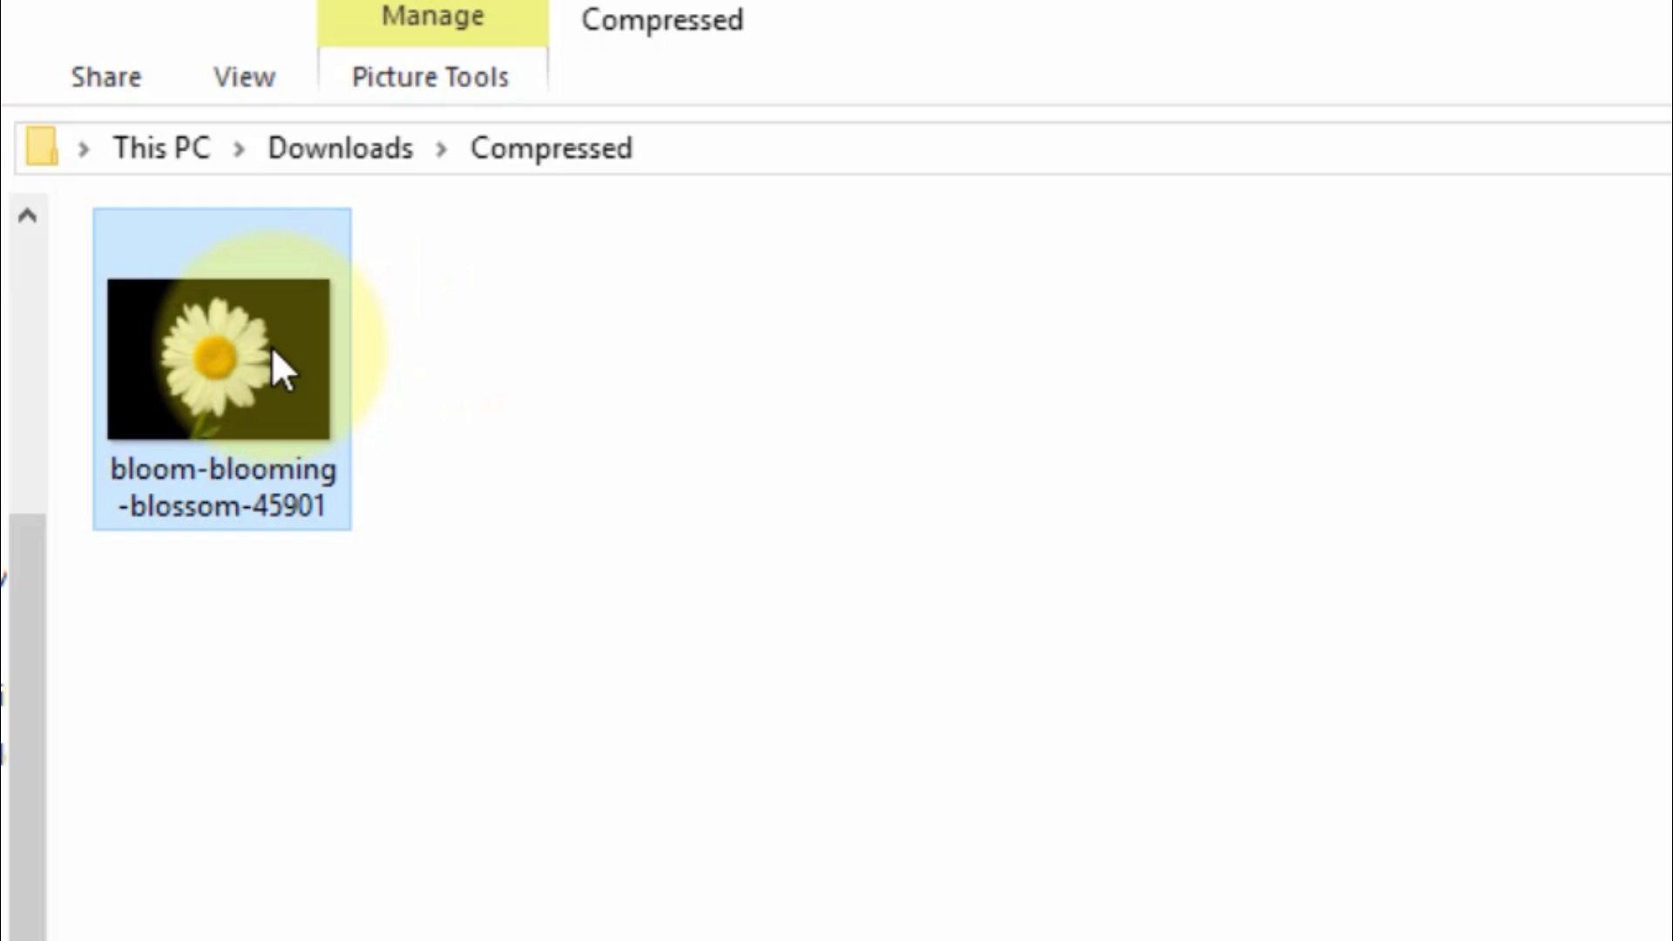
Step: Push the daisy image from Explorer, then push the selected Google Shield section text to DESKTOP
{"action": "right_click", "coordinate": [271, 347]}
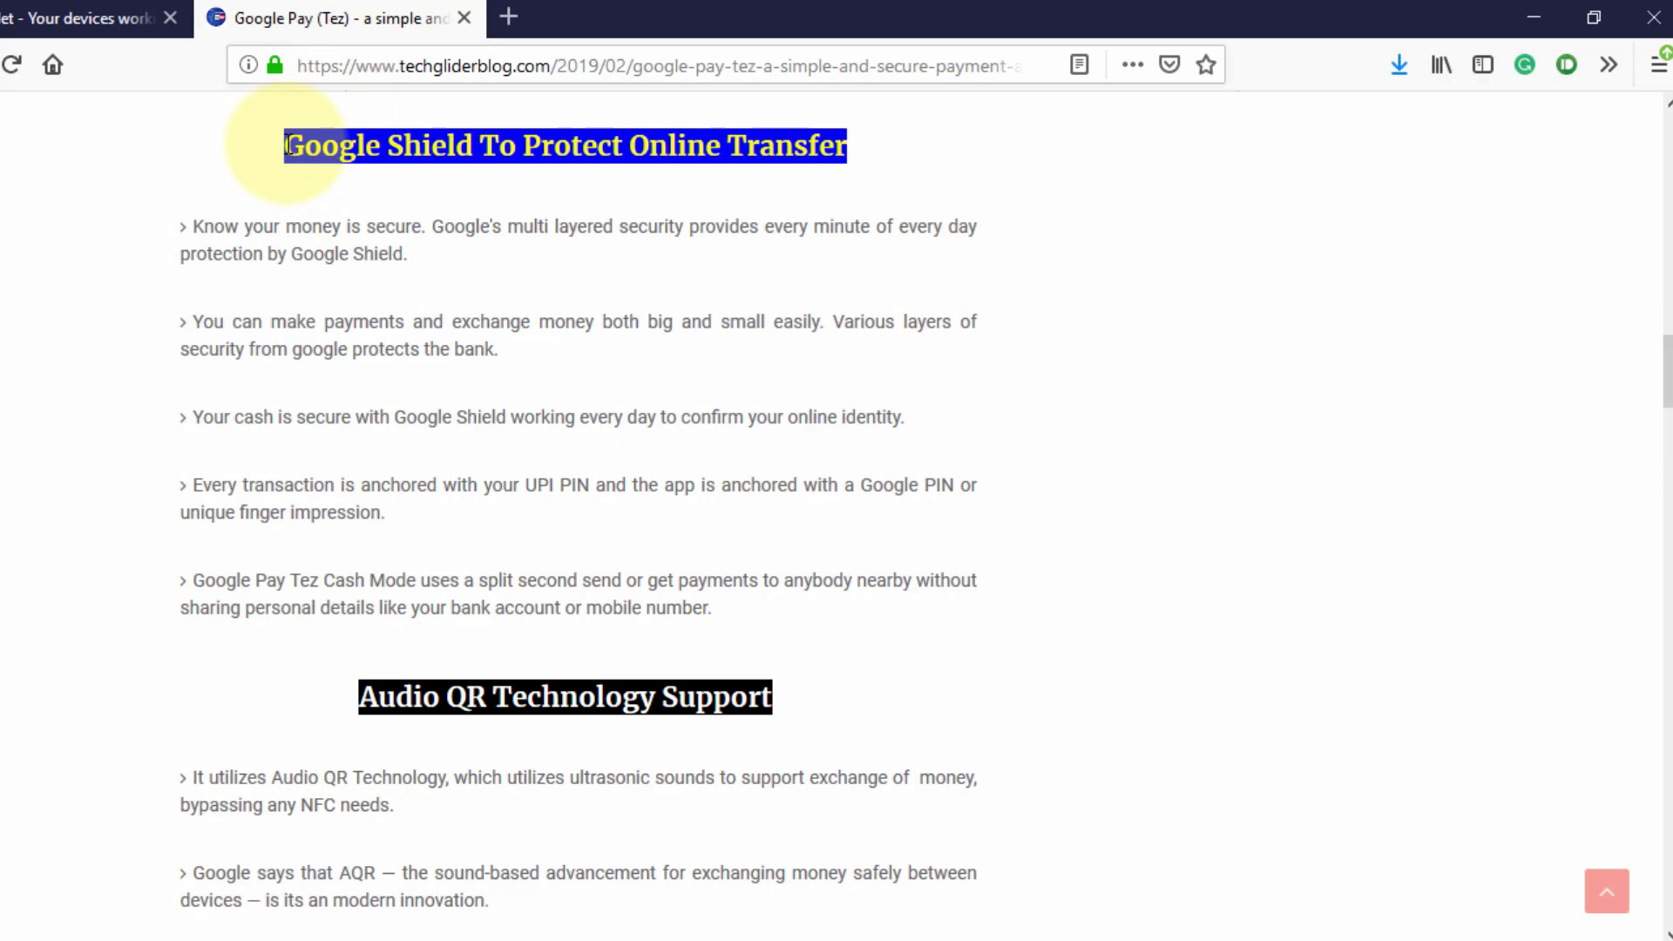
{"action": "mouse_move", "coordinate": [192, 227]}
{"action": "left_mouse_down"}
{"action": "mouse_move", "coordinate": [406, 226]}
{"action": "mouse_move", "coordinate": [776, 605]}
{"action": "left_mouse_up"}
{"action": "right_click", "coordinate": [775, 606]}
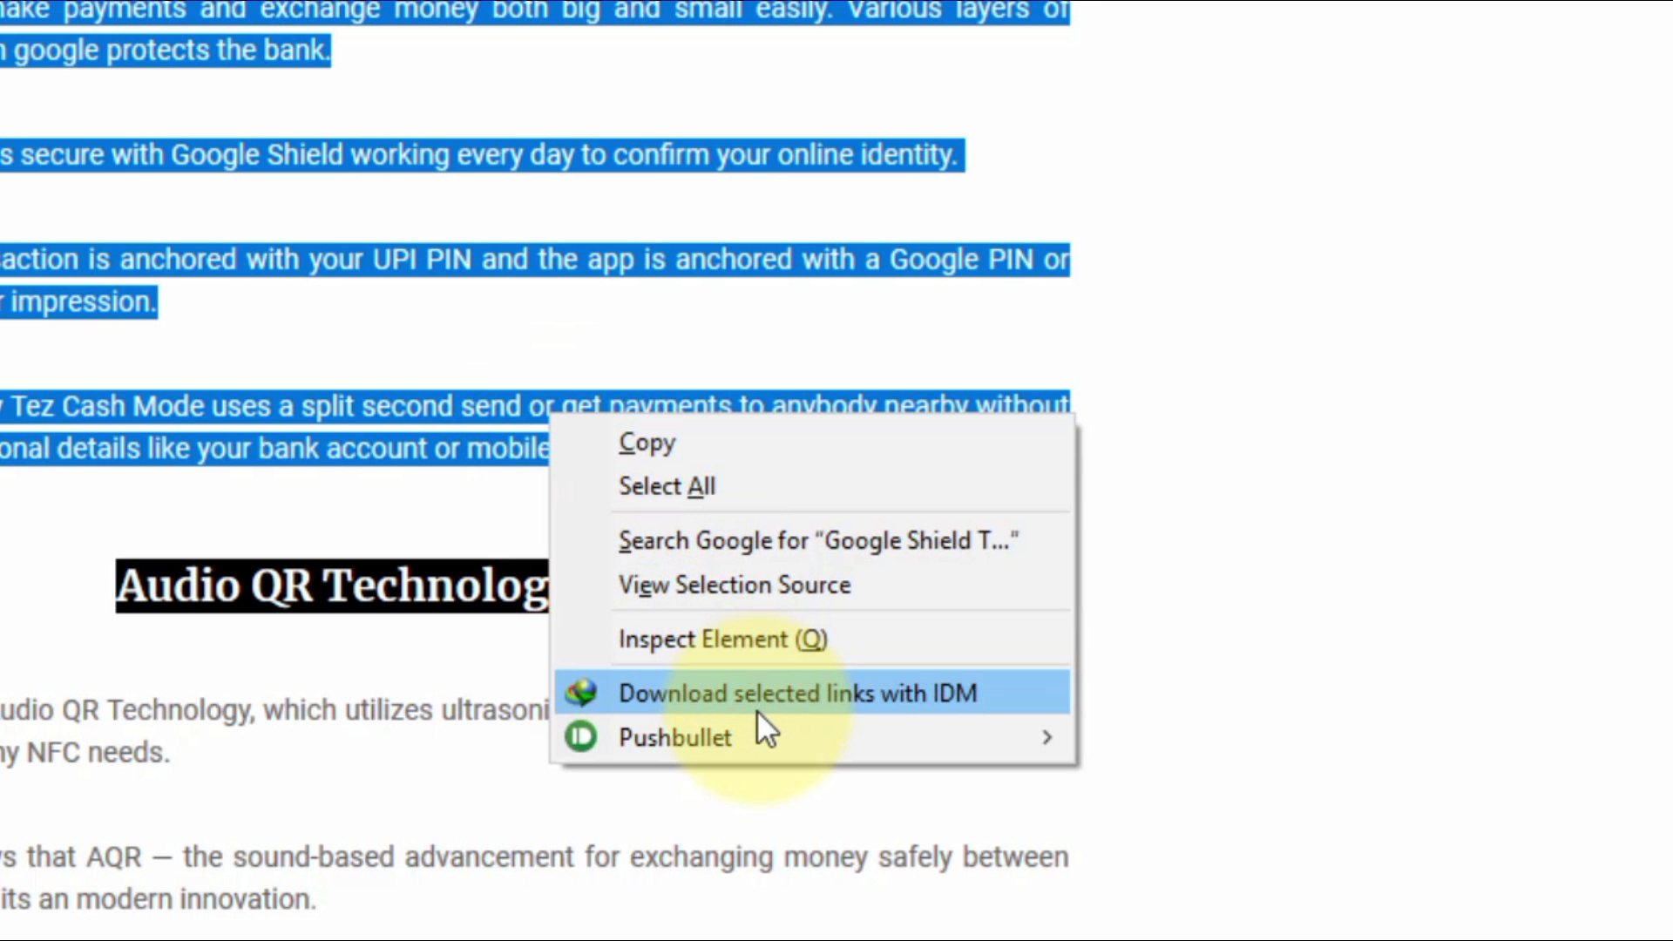
{"action": "mouse_move", "coordinate": [675, 738]}
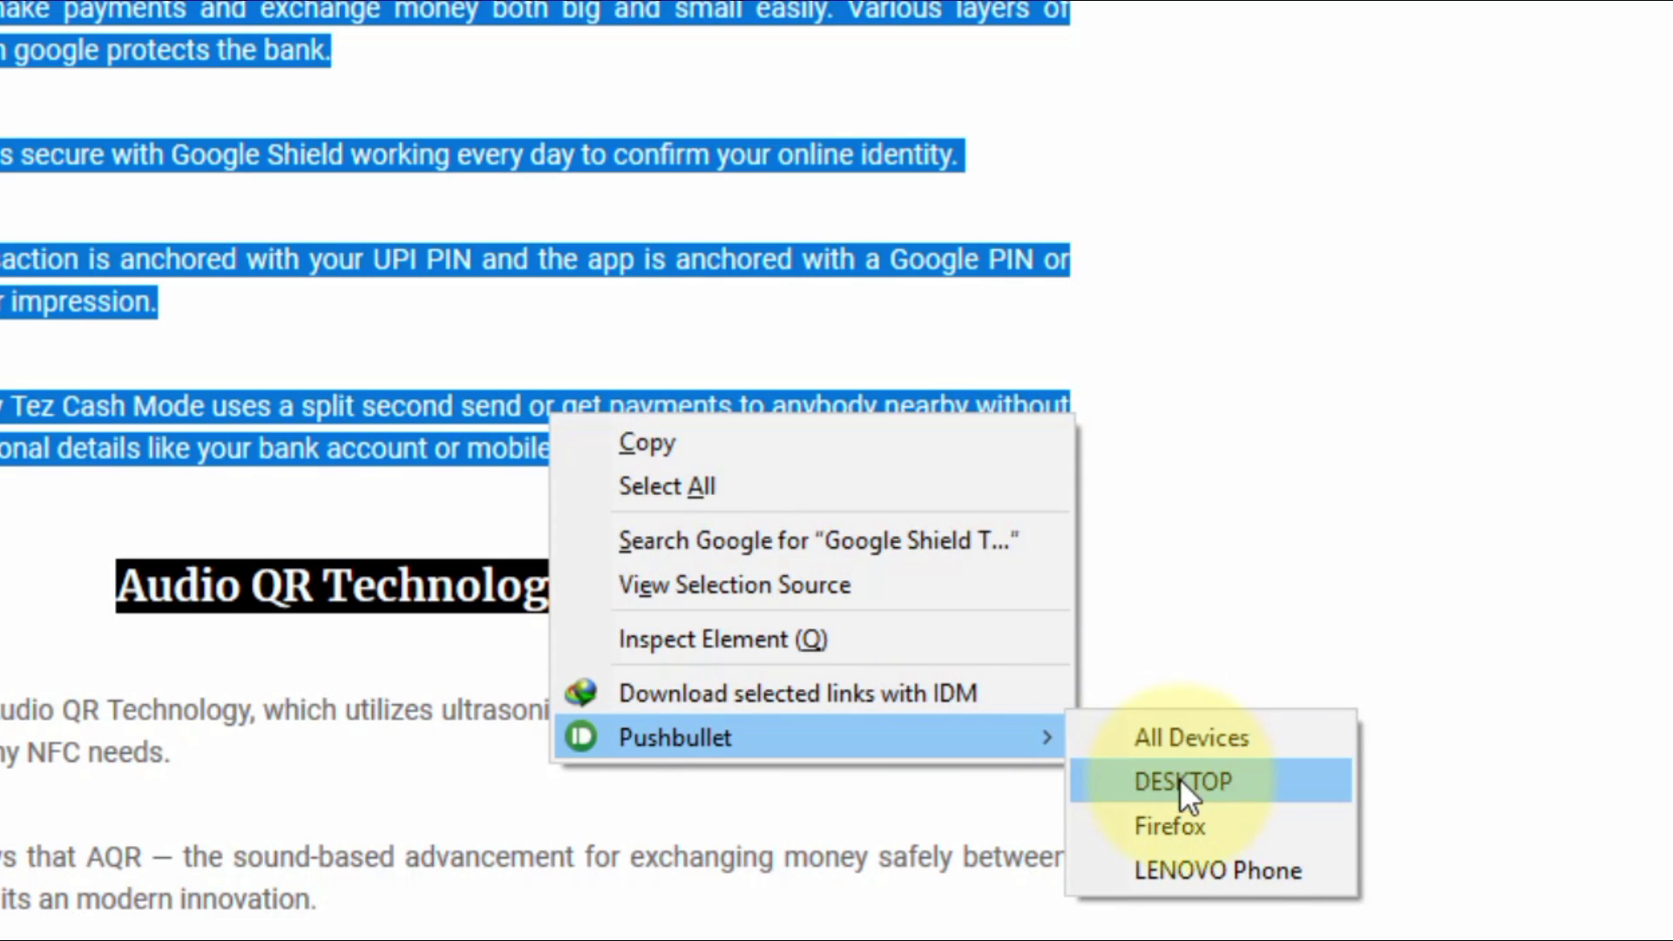
{"action": "left_click", "coordinate": [1181, 780]}
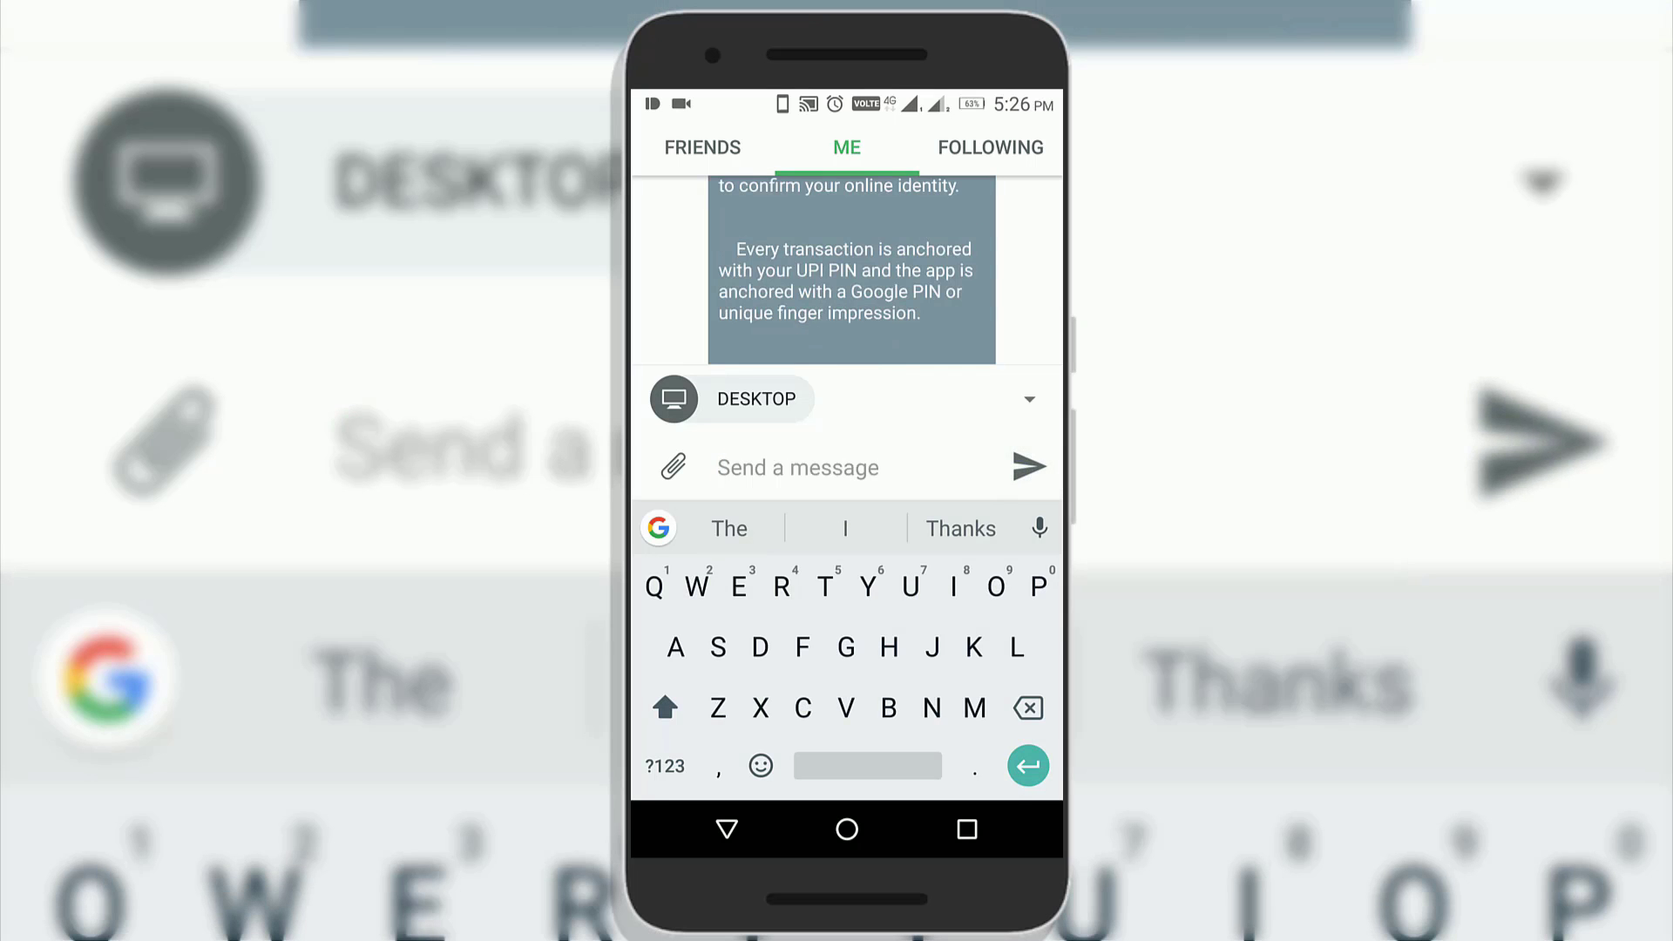
Step: Open Remote Files on the phone and bring up the Pushbullet panel in Firefox
{"action": "left_click", "coordinate": [727, 830]}
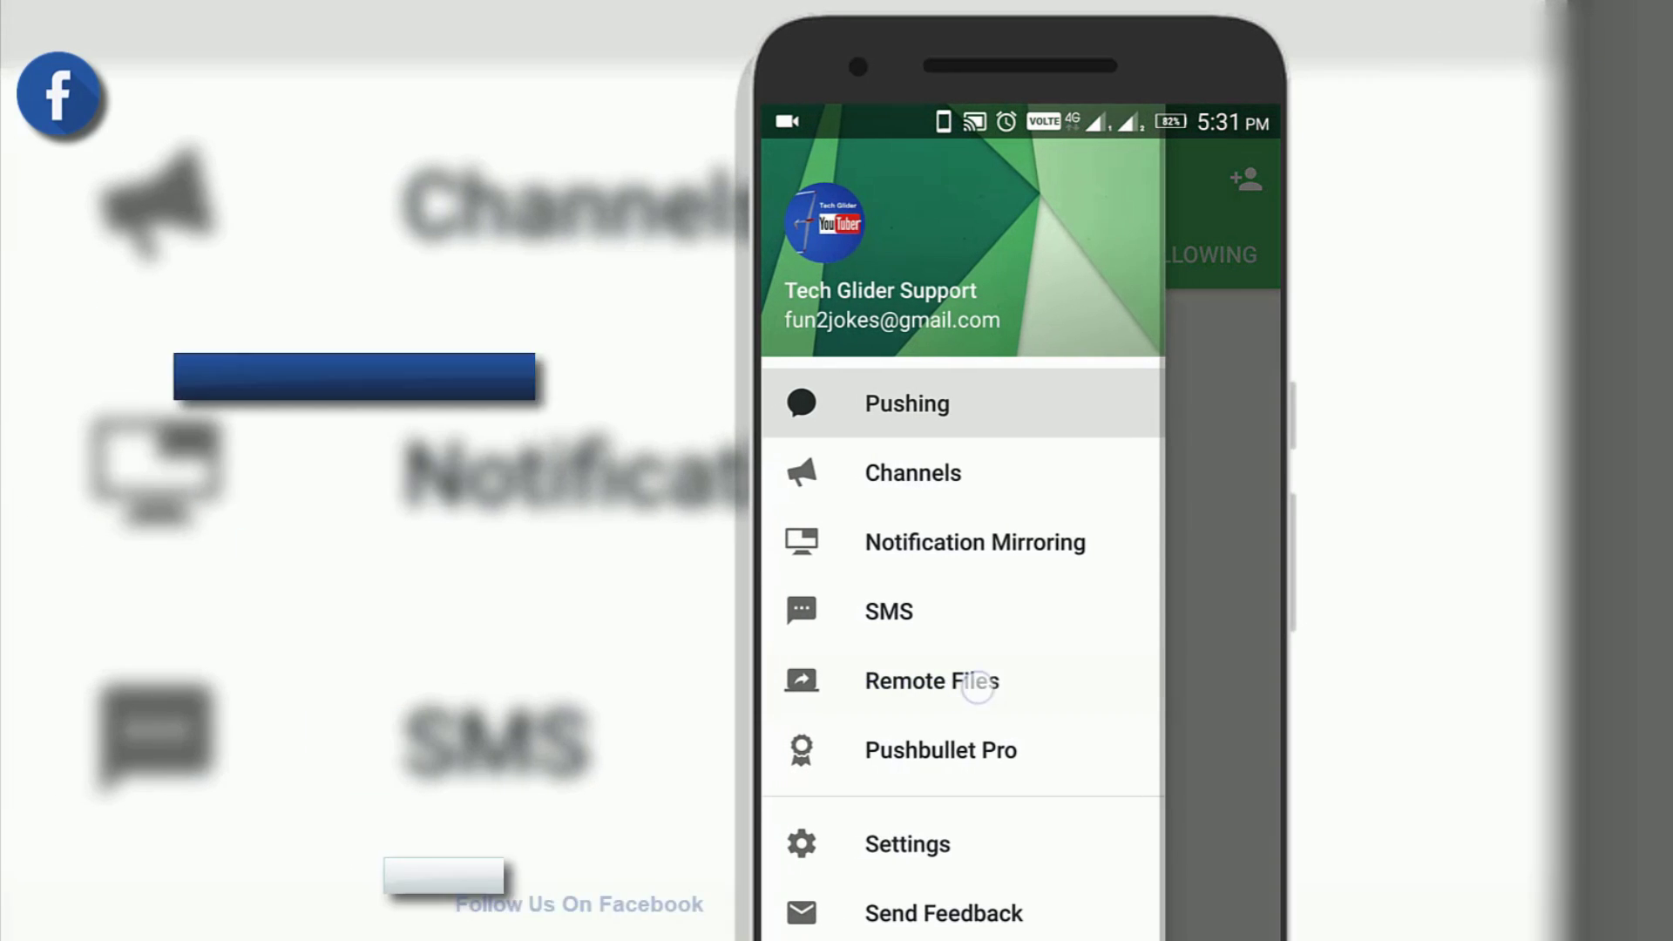
{"action": "left_click", "coordinate": [933, 681]}
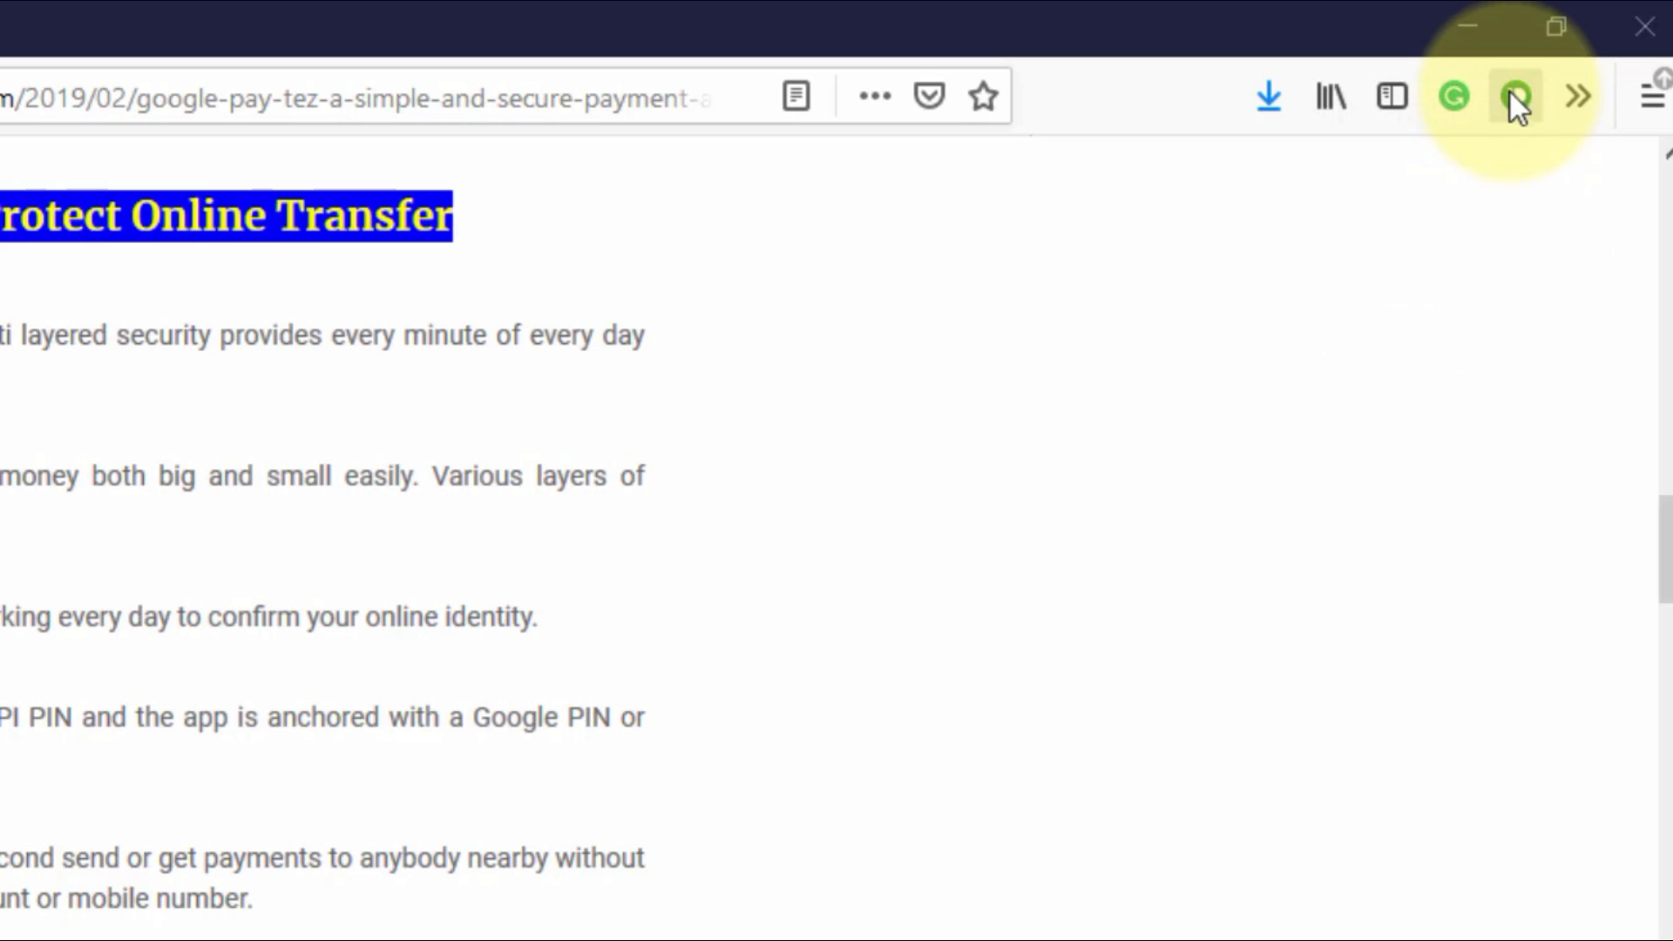
{"action": "left_click", "coordinate": [1512, 94]}
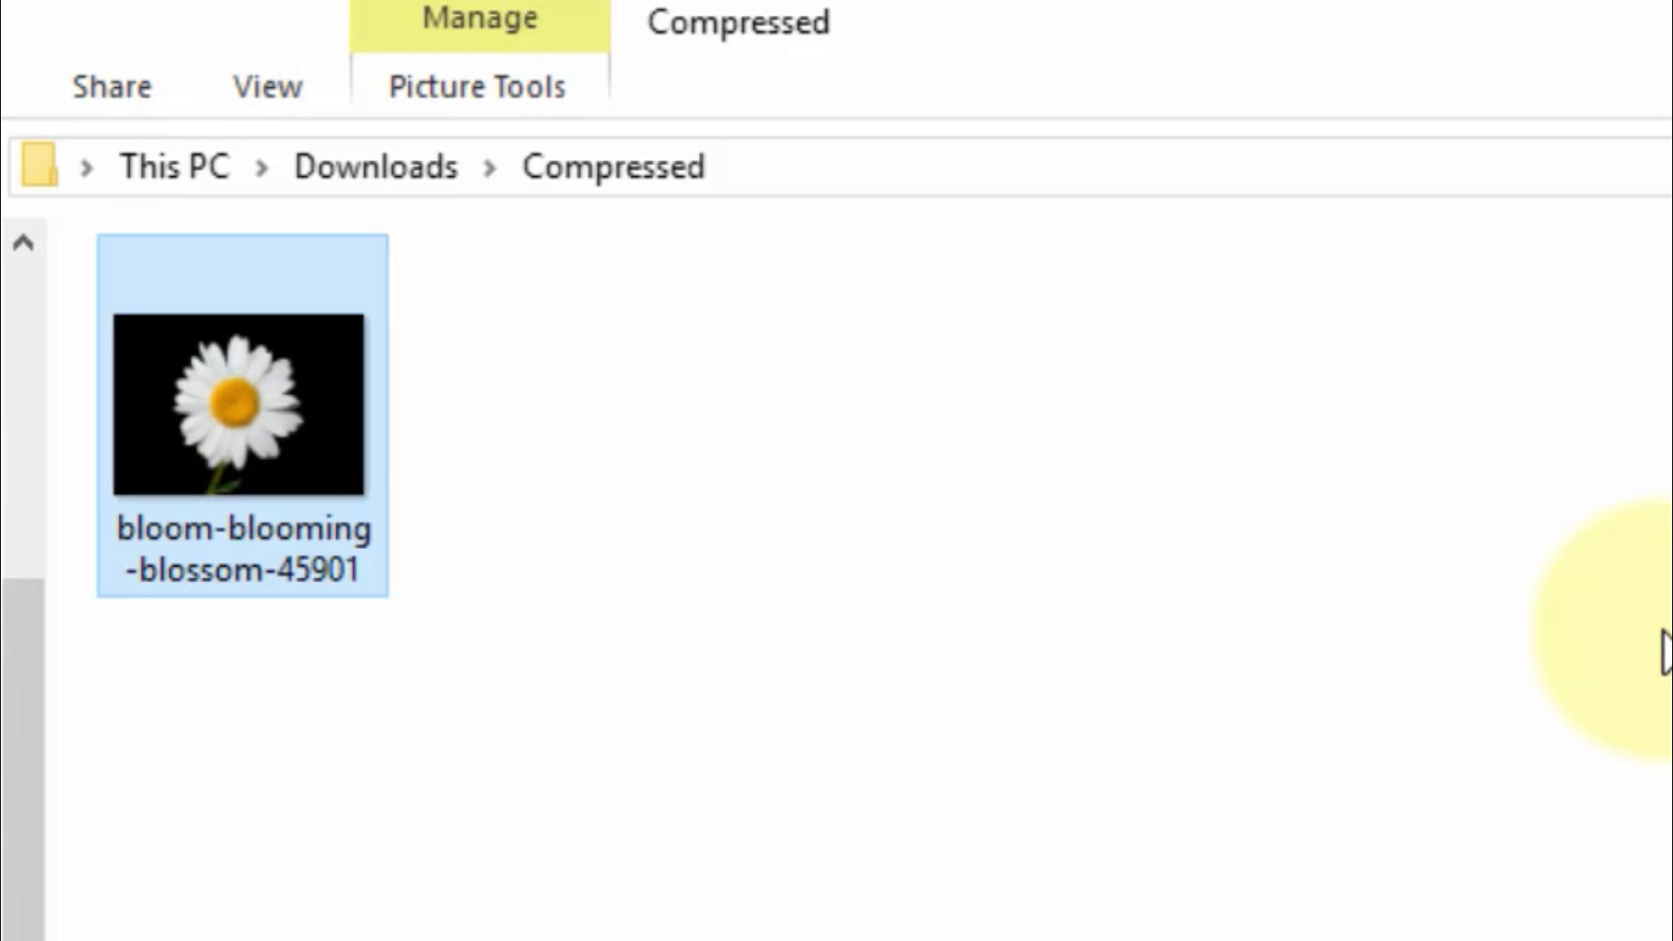
Step: Push the daisy photo bloom-blooming-blossom-45901 from File Explorer to the LENOVO Phone
{"action": "right_click", "coordinate": [225, 319]}
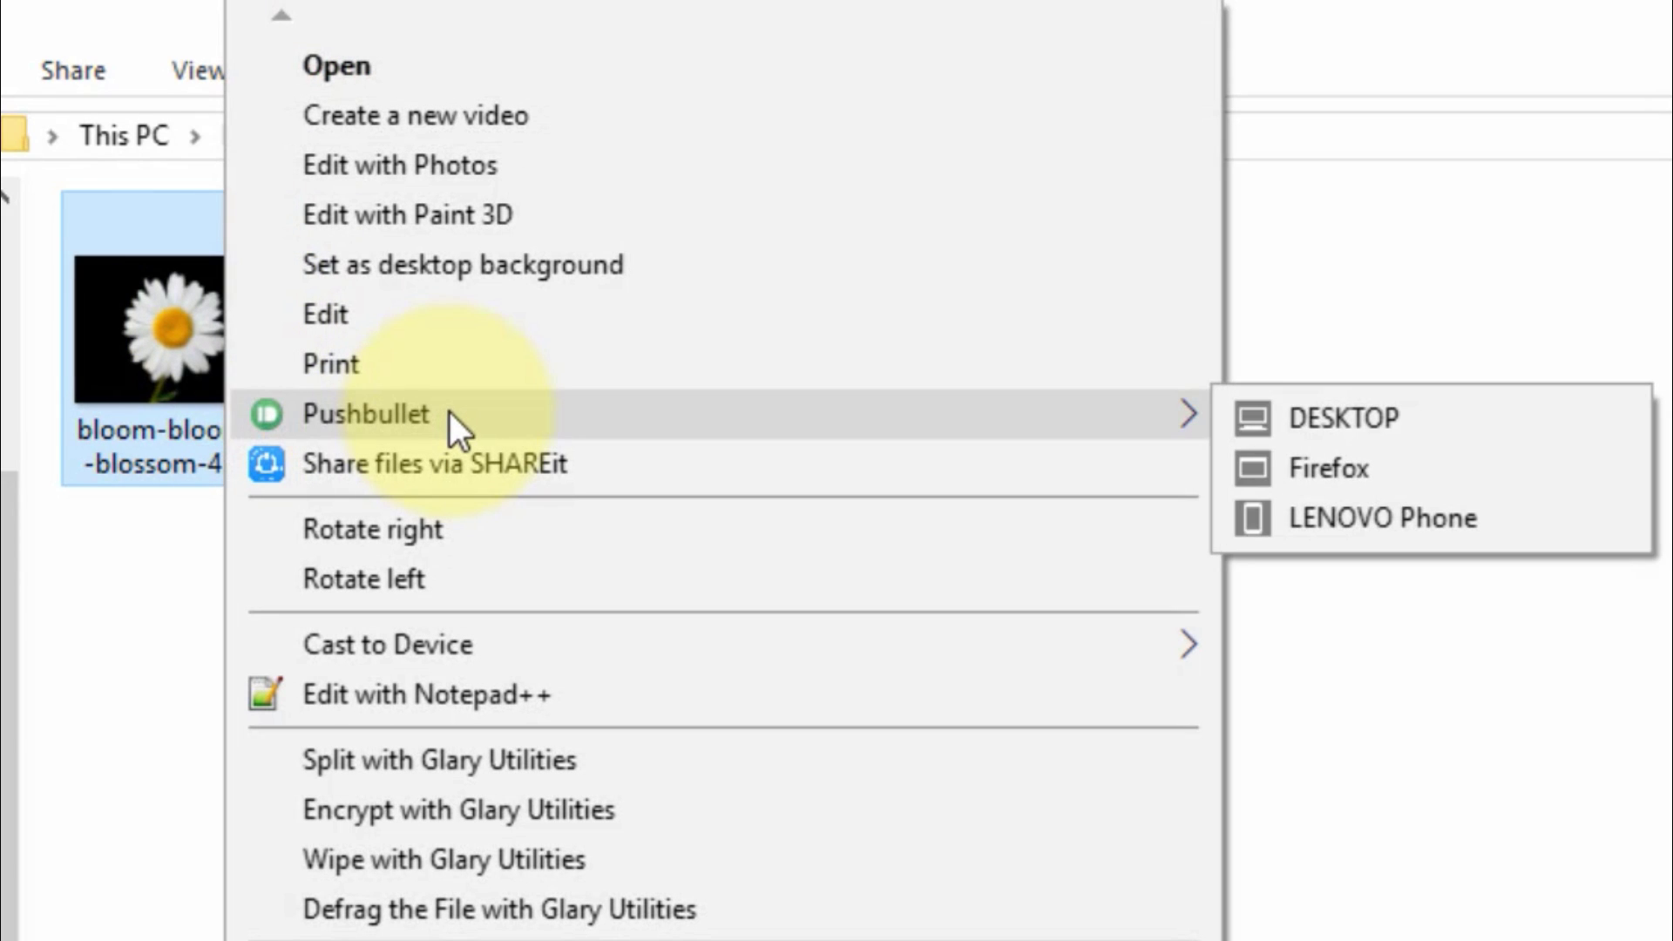
{"action": "mouse_move", "coordinate": [257, 239]}
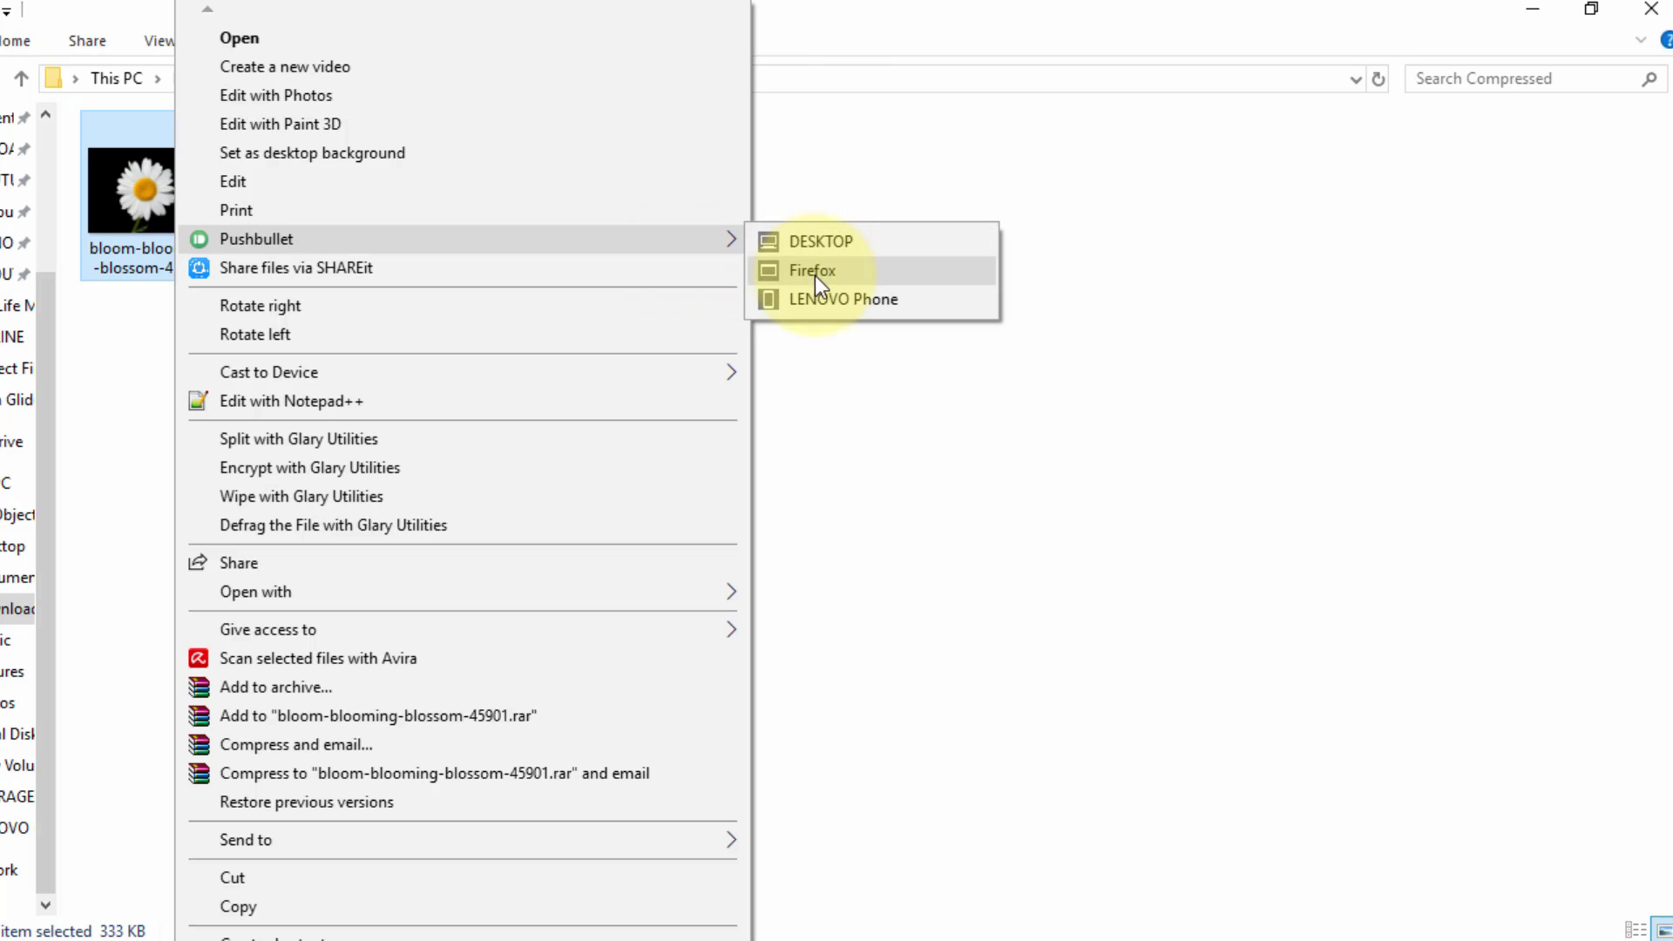
{"action": "left_click", "coordinate": [817, 299]}
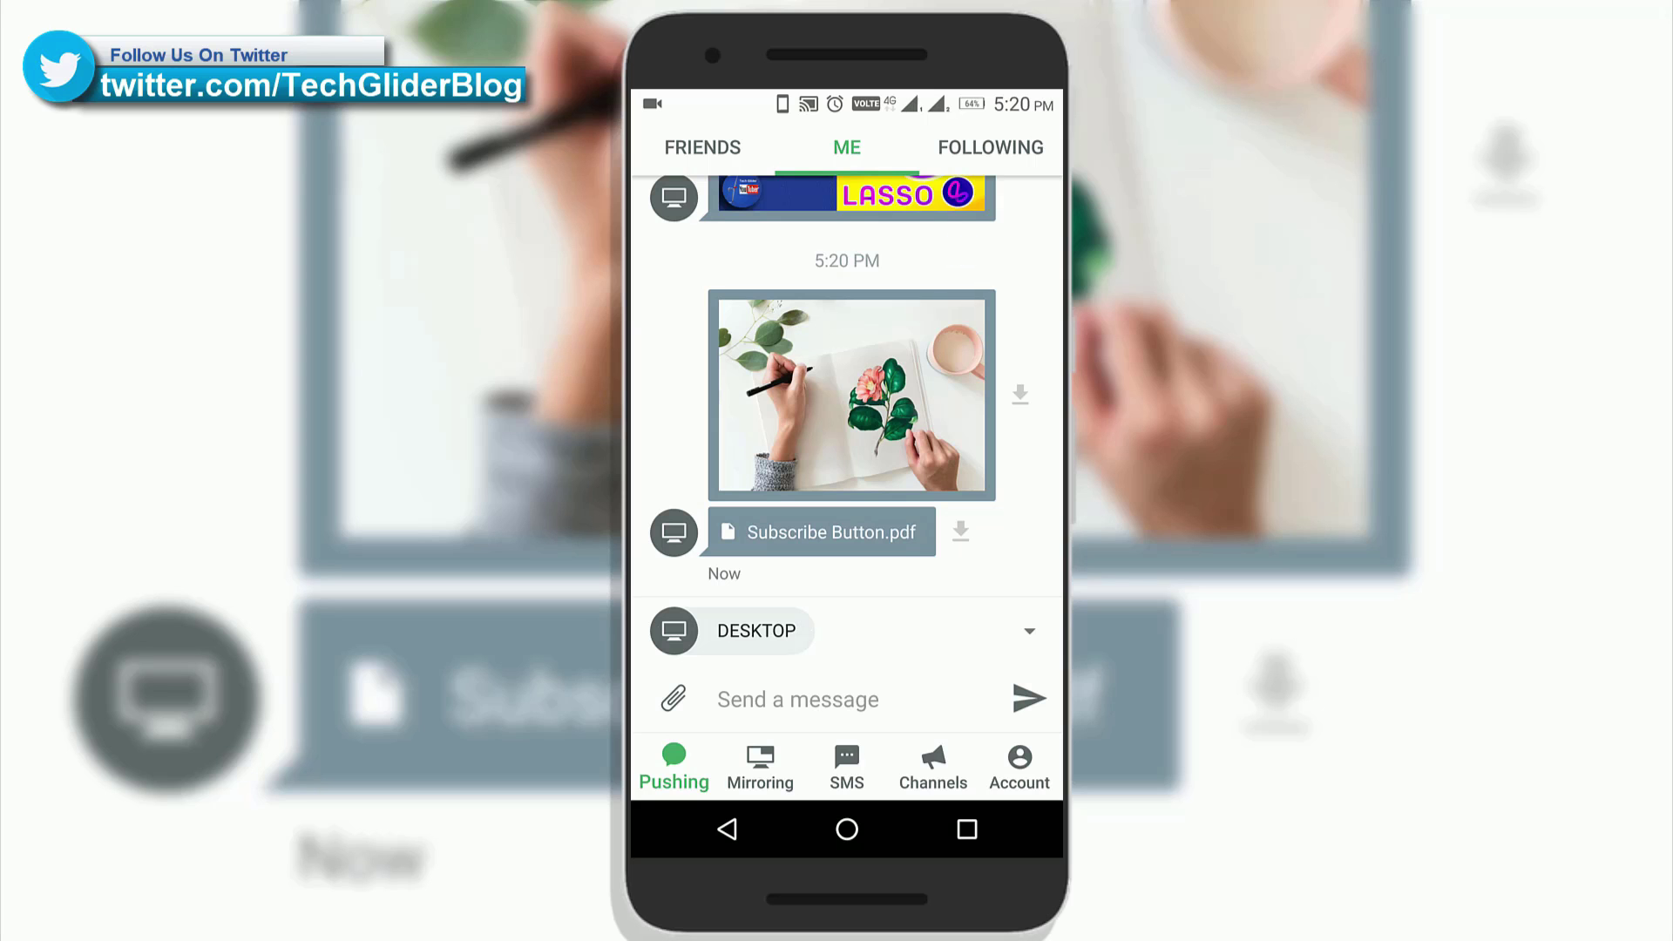
Step: View the received image full-screen, then open Subscribe Button.pdf with WPS Office
{"action": "left_click", "coordinate": [886, 426]}
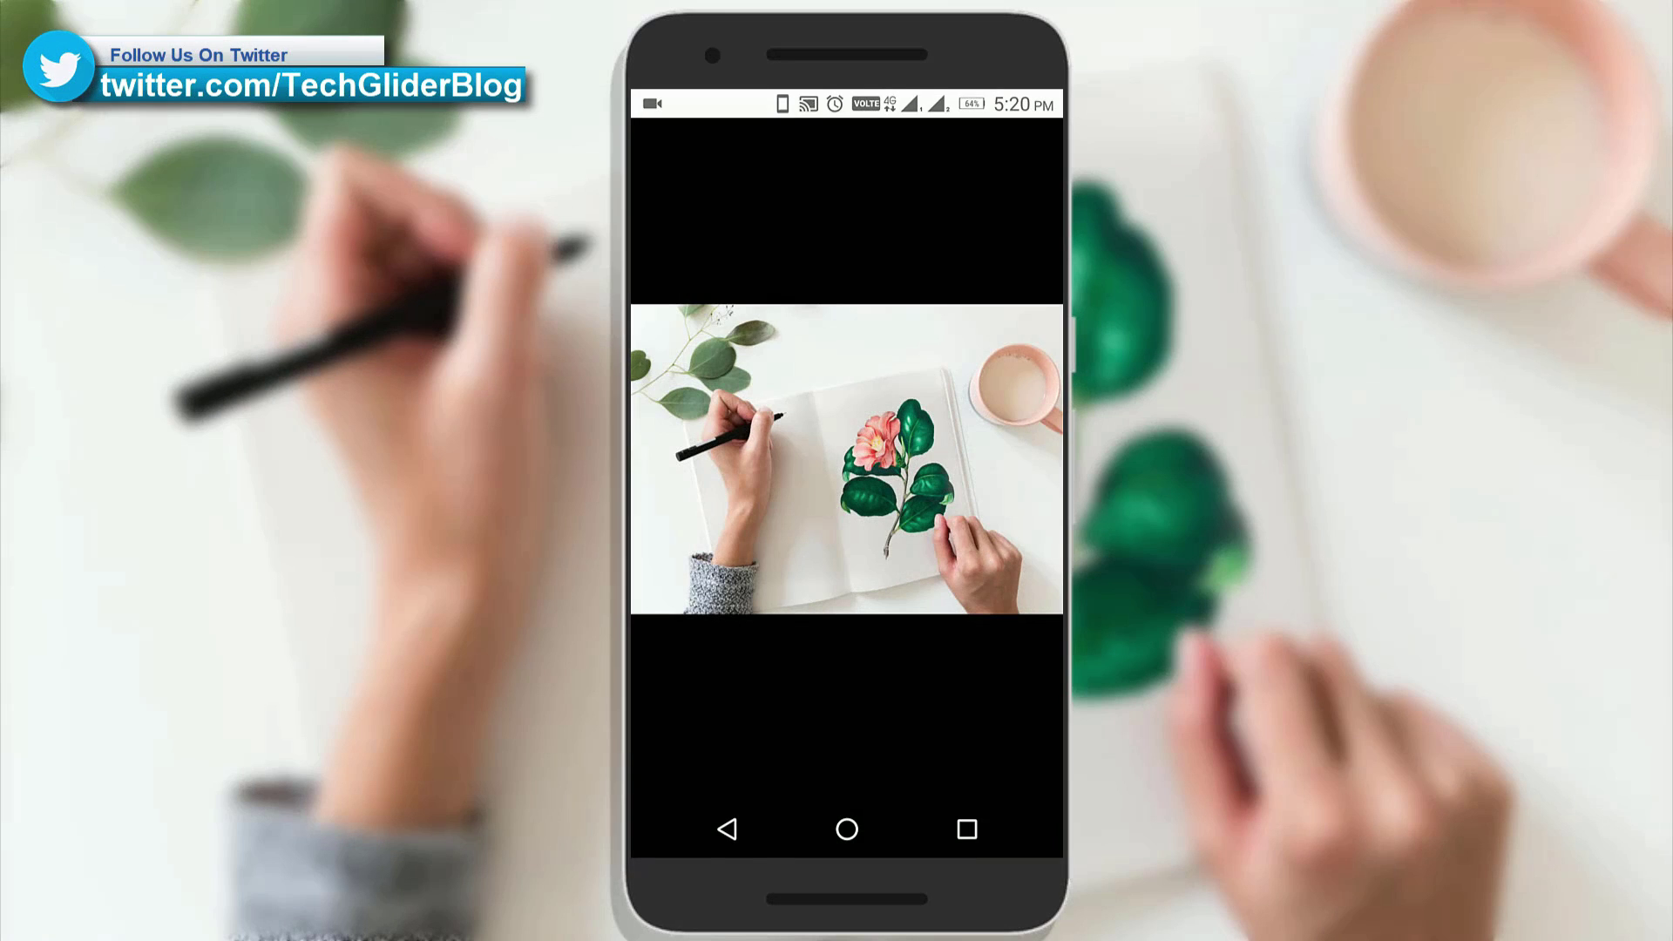
{"action": "left_click", "coordinate": [727, 830]}
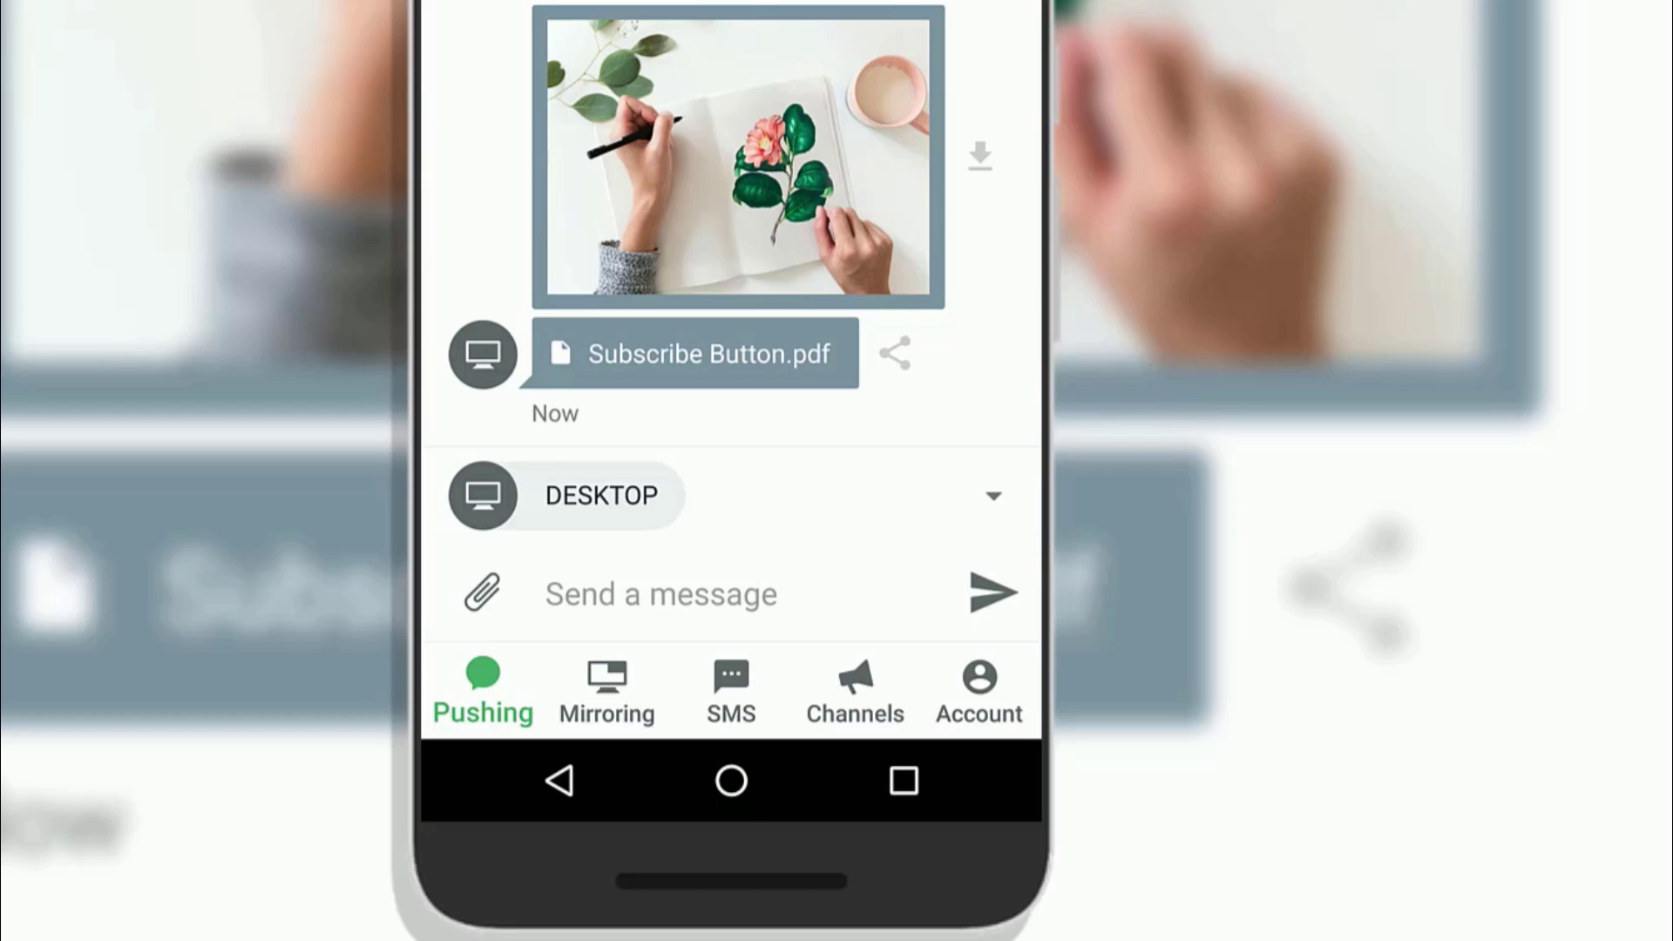
{"action": "left_click", "coordinate": [707, 353]}
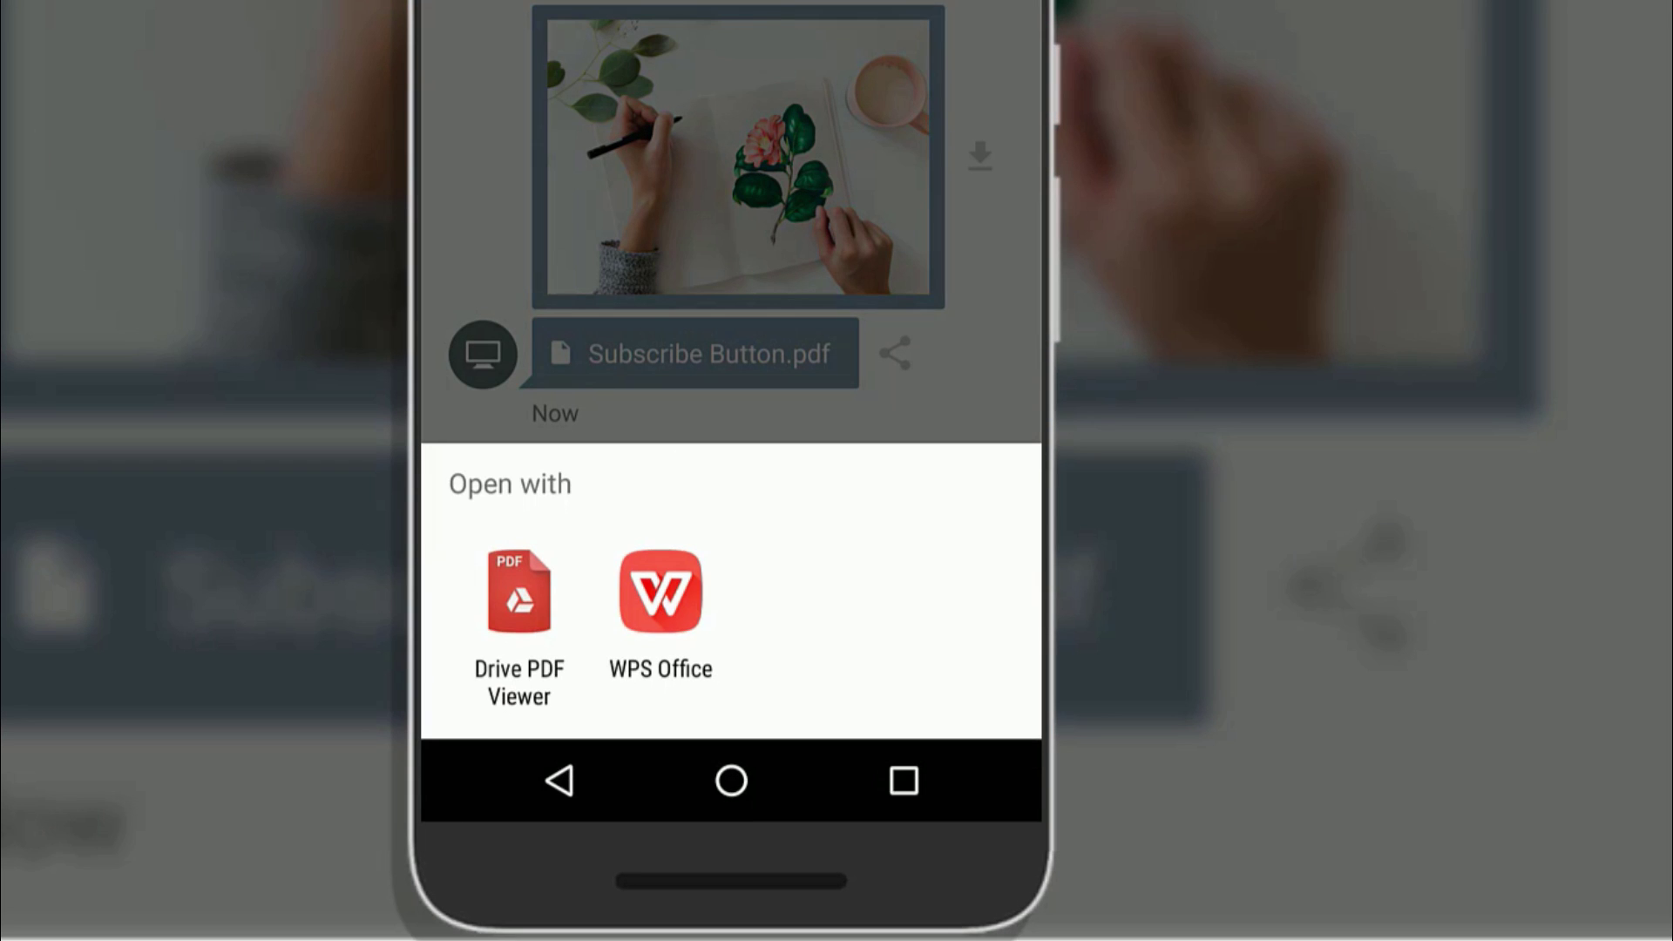
{"action": "left_click", "coordinate": [660, 596]}
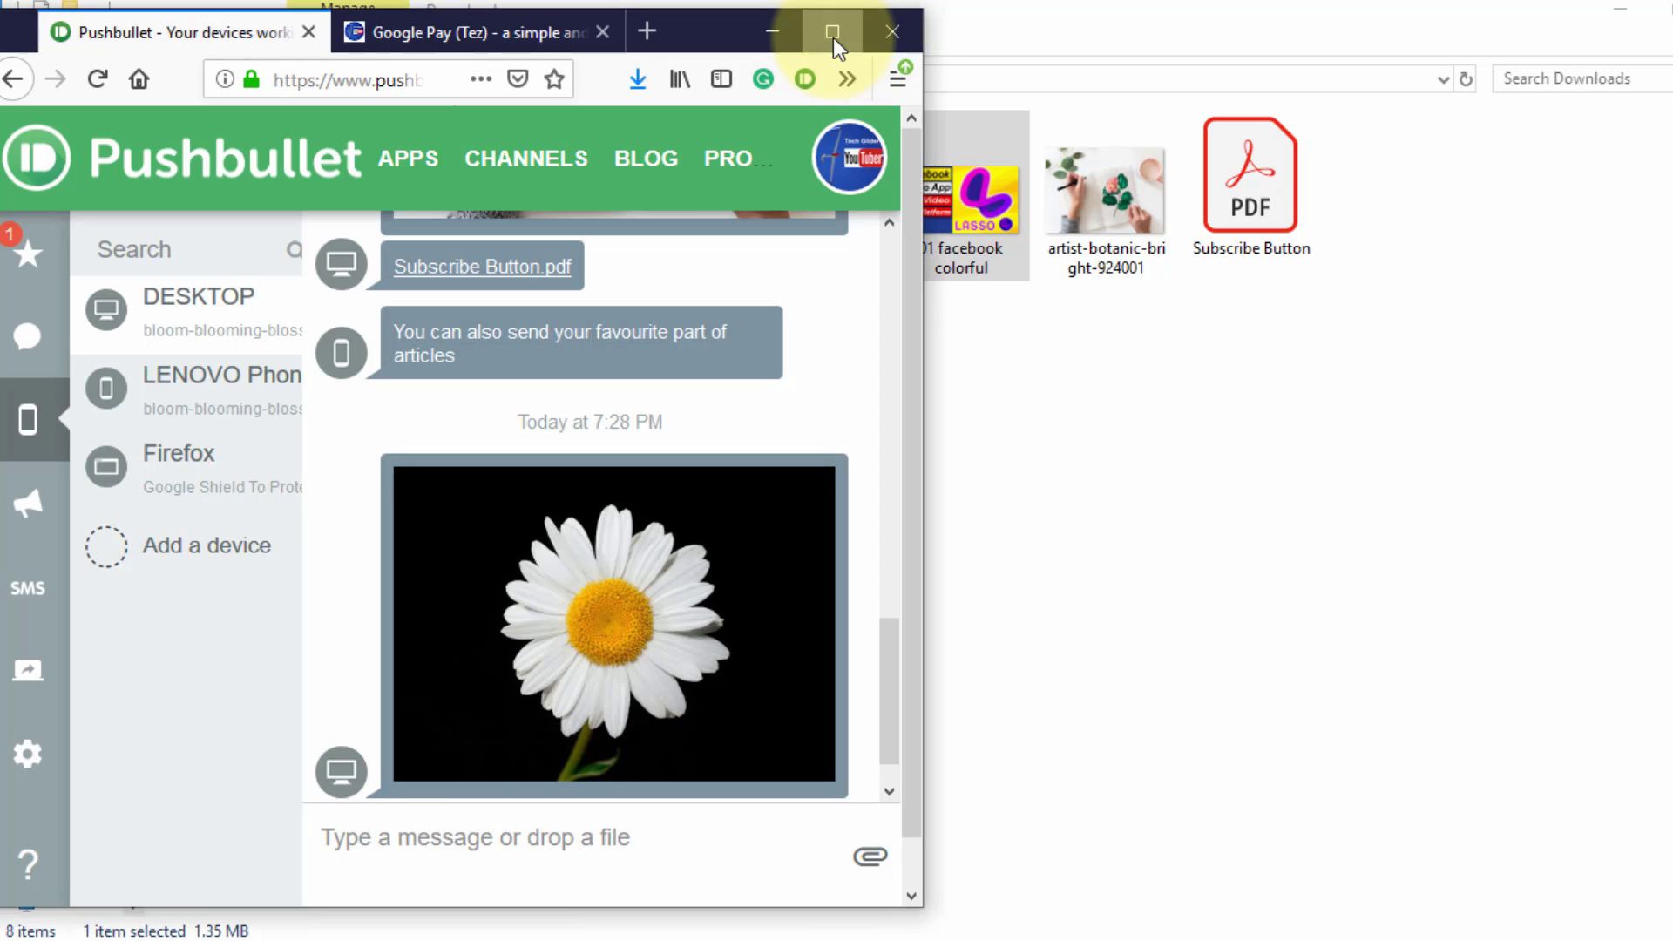
Step: Drag the artist-botanic-bright-924001 image from File Explorer into the Pushbullet web chat to upload it
{"action": "left_click", "coordinate": [832, 39]}
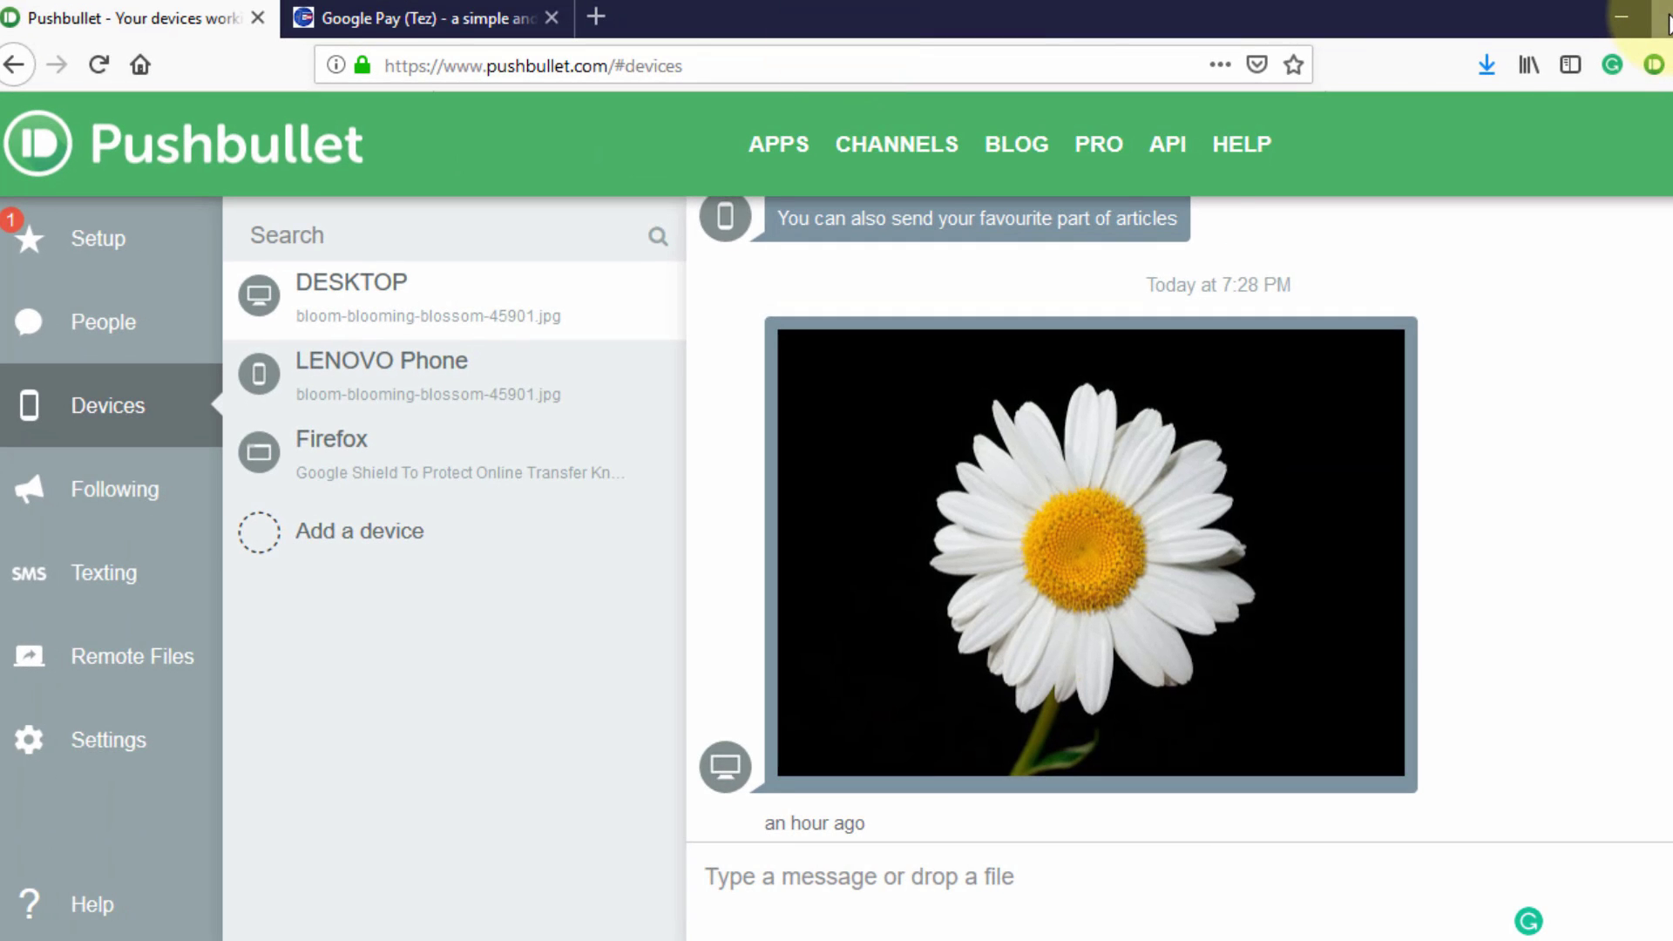
{"action": "left_click", "coordinate": [1661, 21]}
{"action": "mouse_move", "coordinate": [1087, 199]}
{"action": "left_mouse_down"}
{"action": "mouse_move", "coordinate": [574, 602]}
{"action": "mouse_move", "coordinate": [419, 565]}
{"action": "left_mouse_up"}
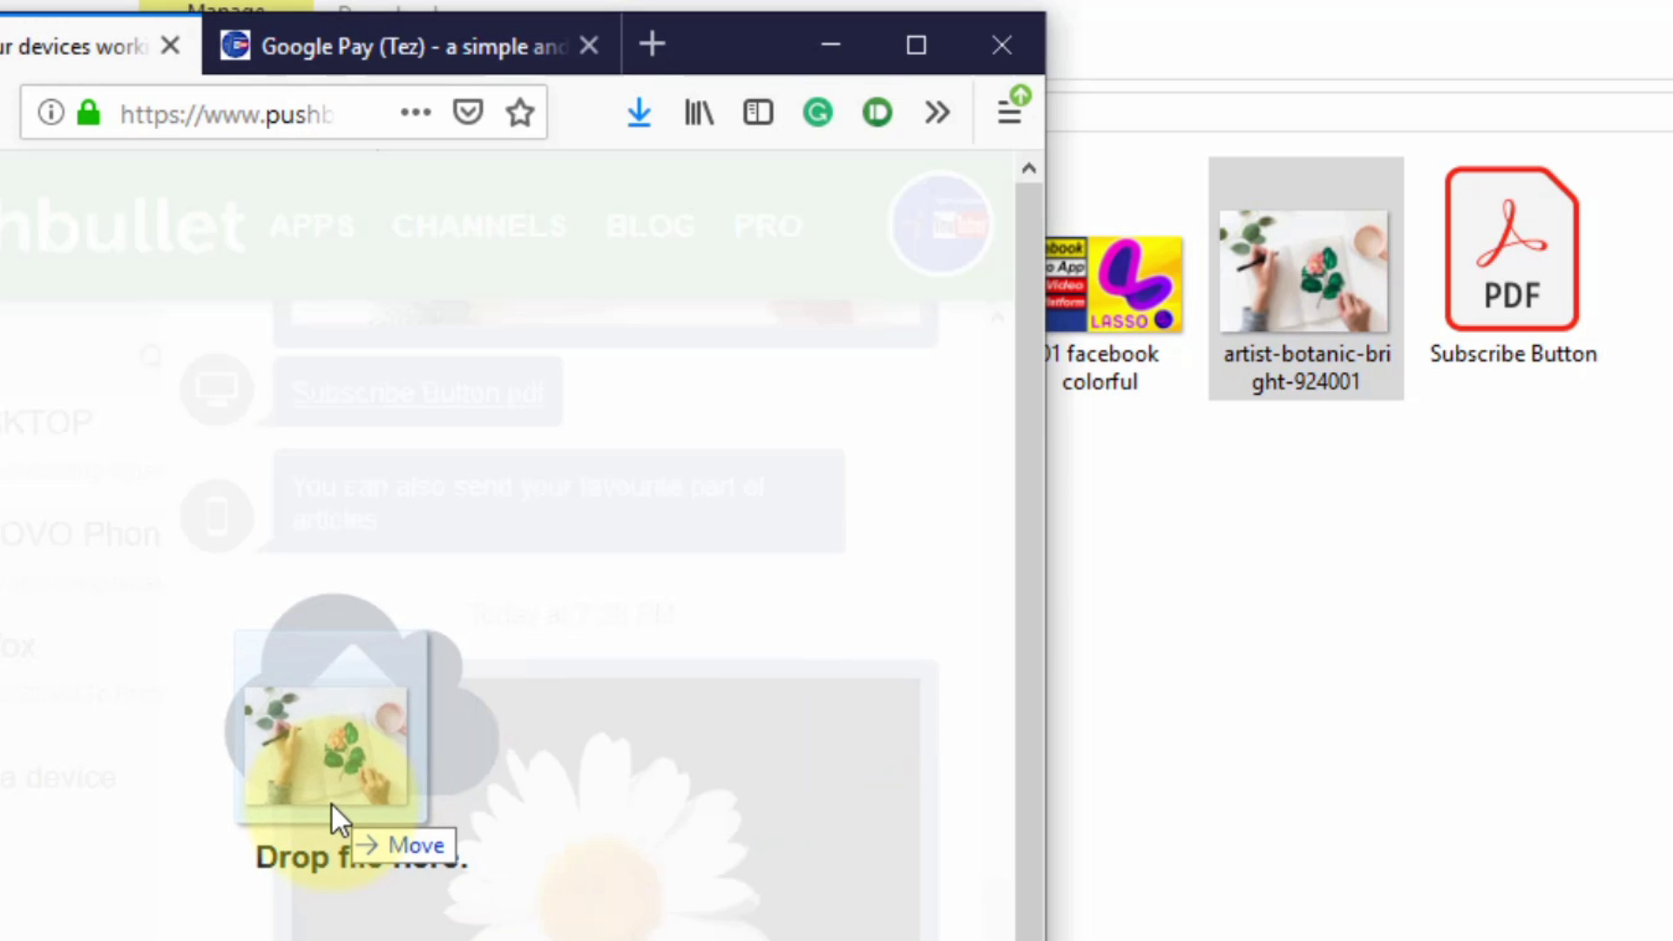
{"action": "left_click_drag", "start_coordinate": [331, 803], "coordinate": [330, 804]}
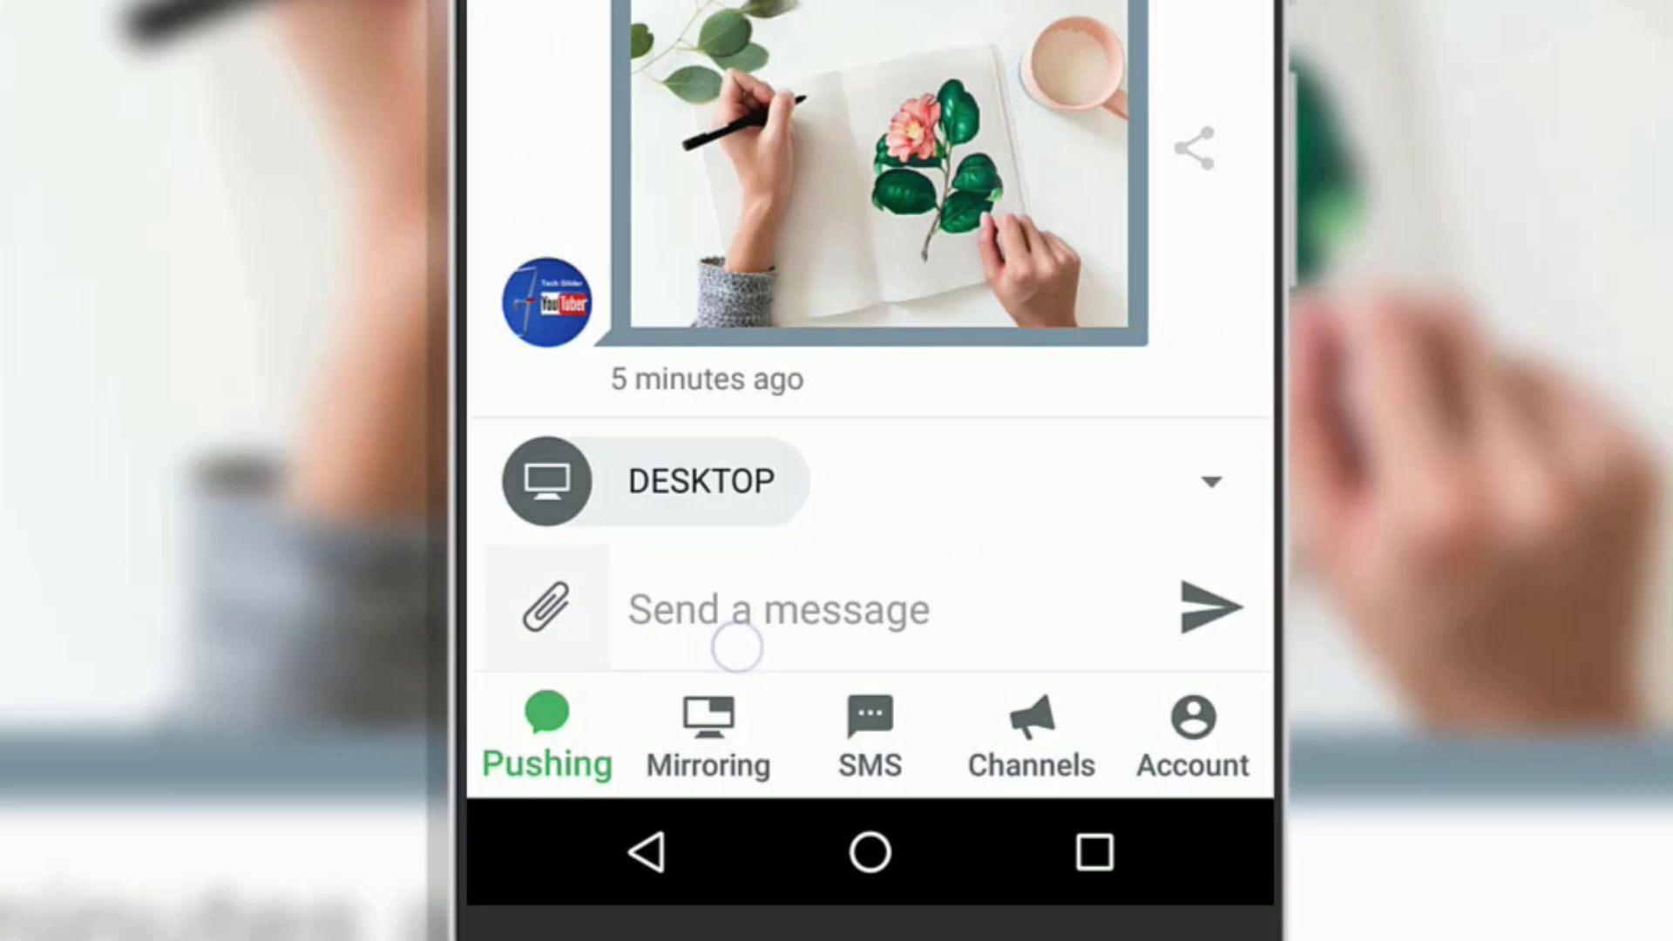
Step: Attach the bloom-blooming-blossom daisy photo from Recent and send it to DESKTOP
{"action": "left_click", "coordinate": [546, 606]}
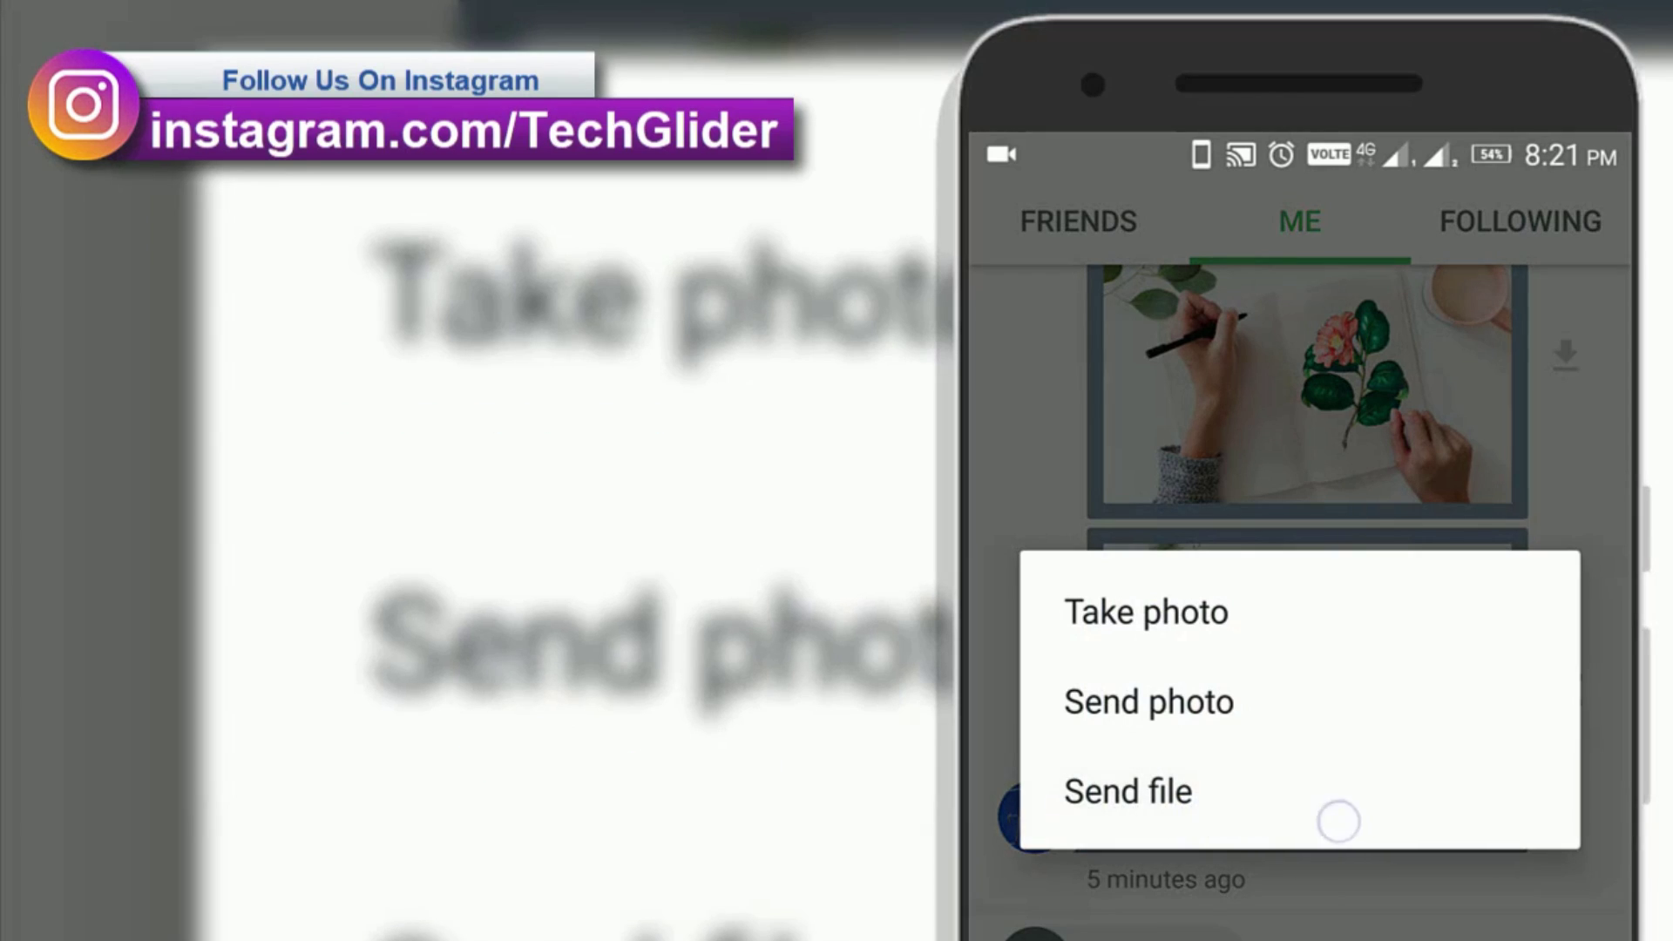
{"action": "left_click", "coordinate": [1339, 821]}
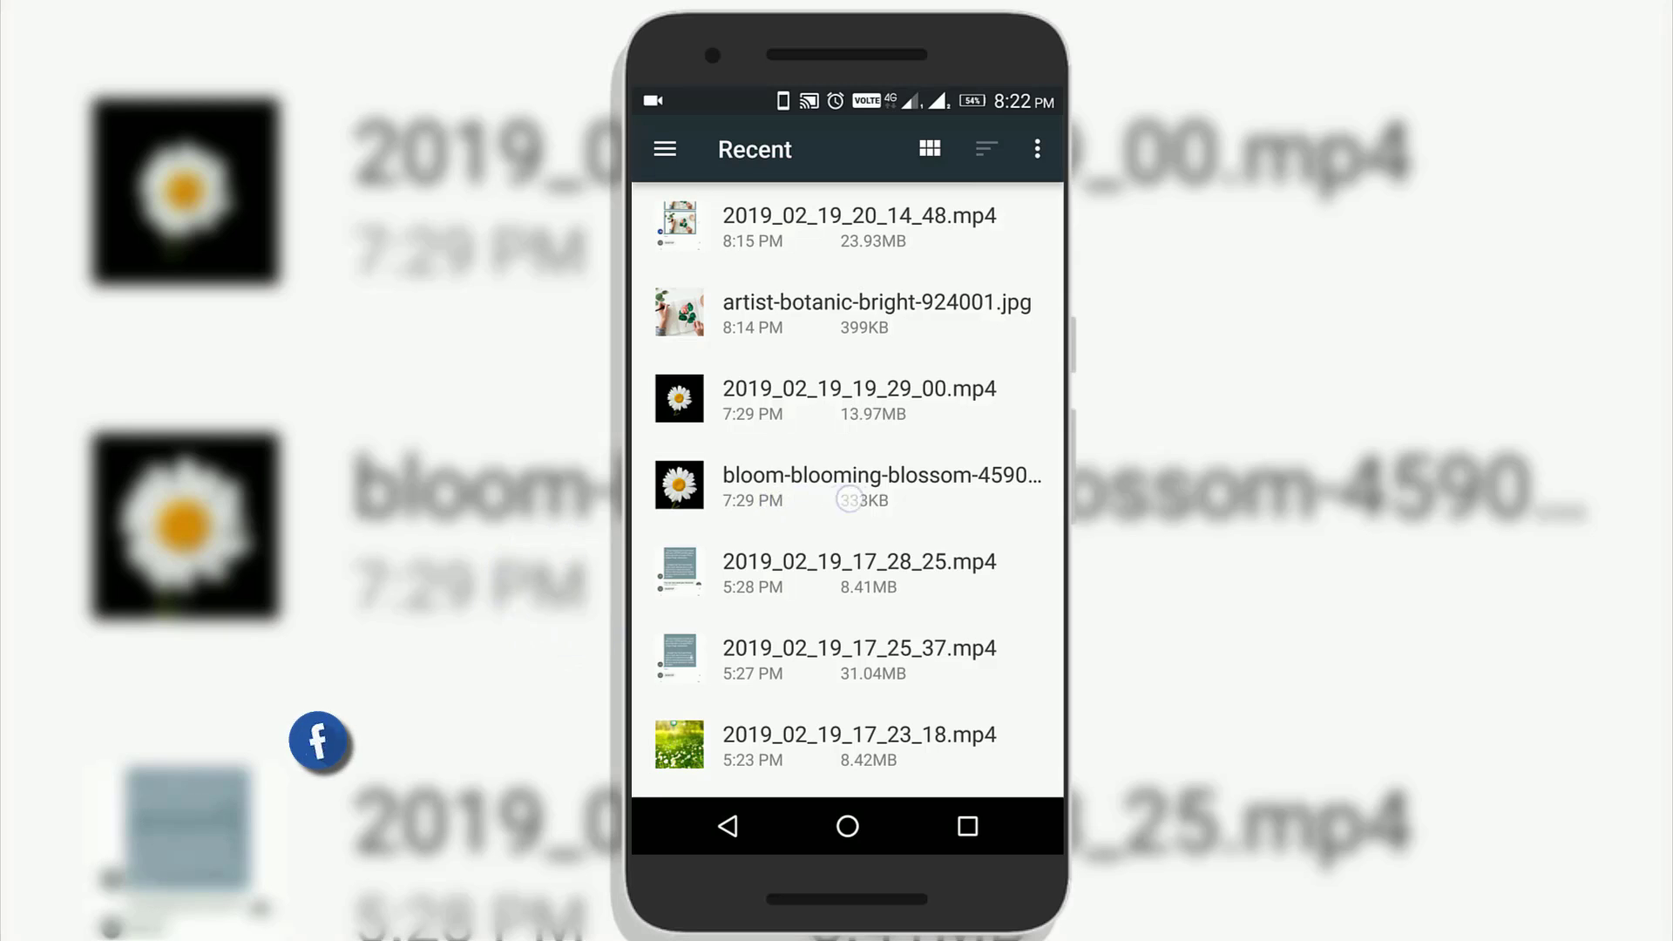
{"action": "left_click", "coordinate": [851, 500]}
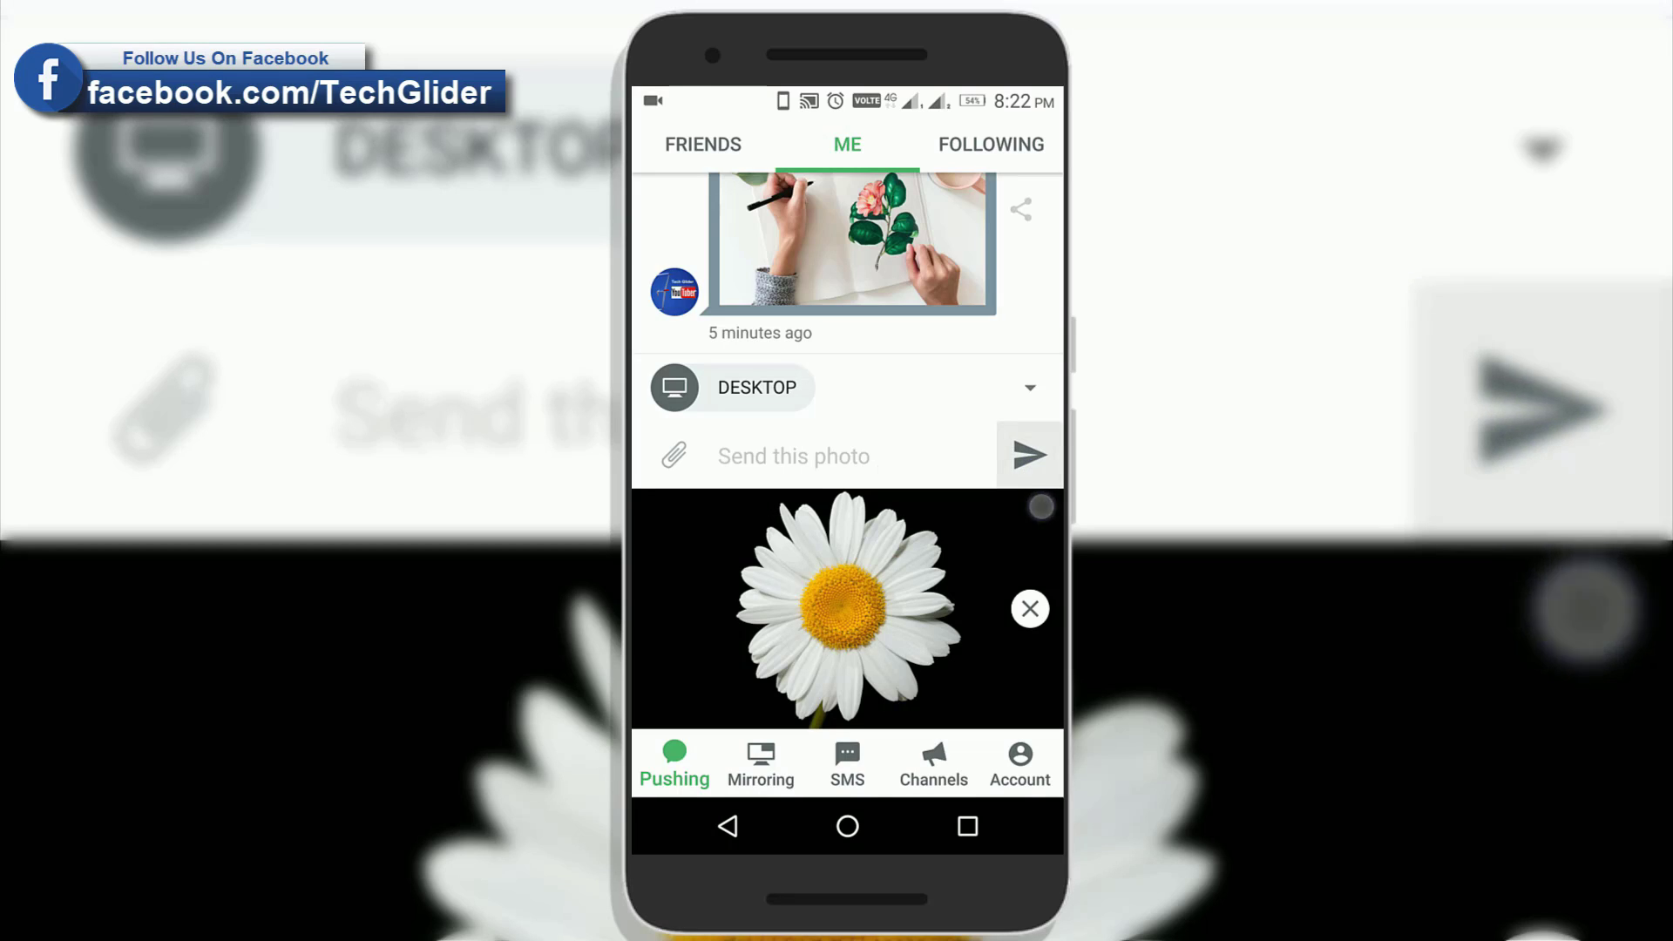
{"action": "left_click", "coordinate": [1030, 455]}
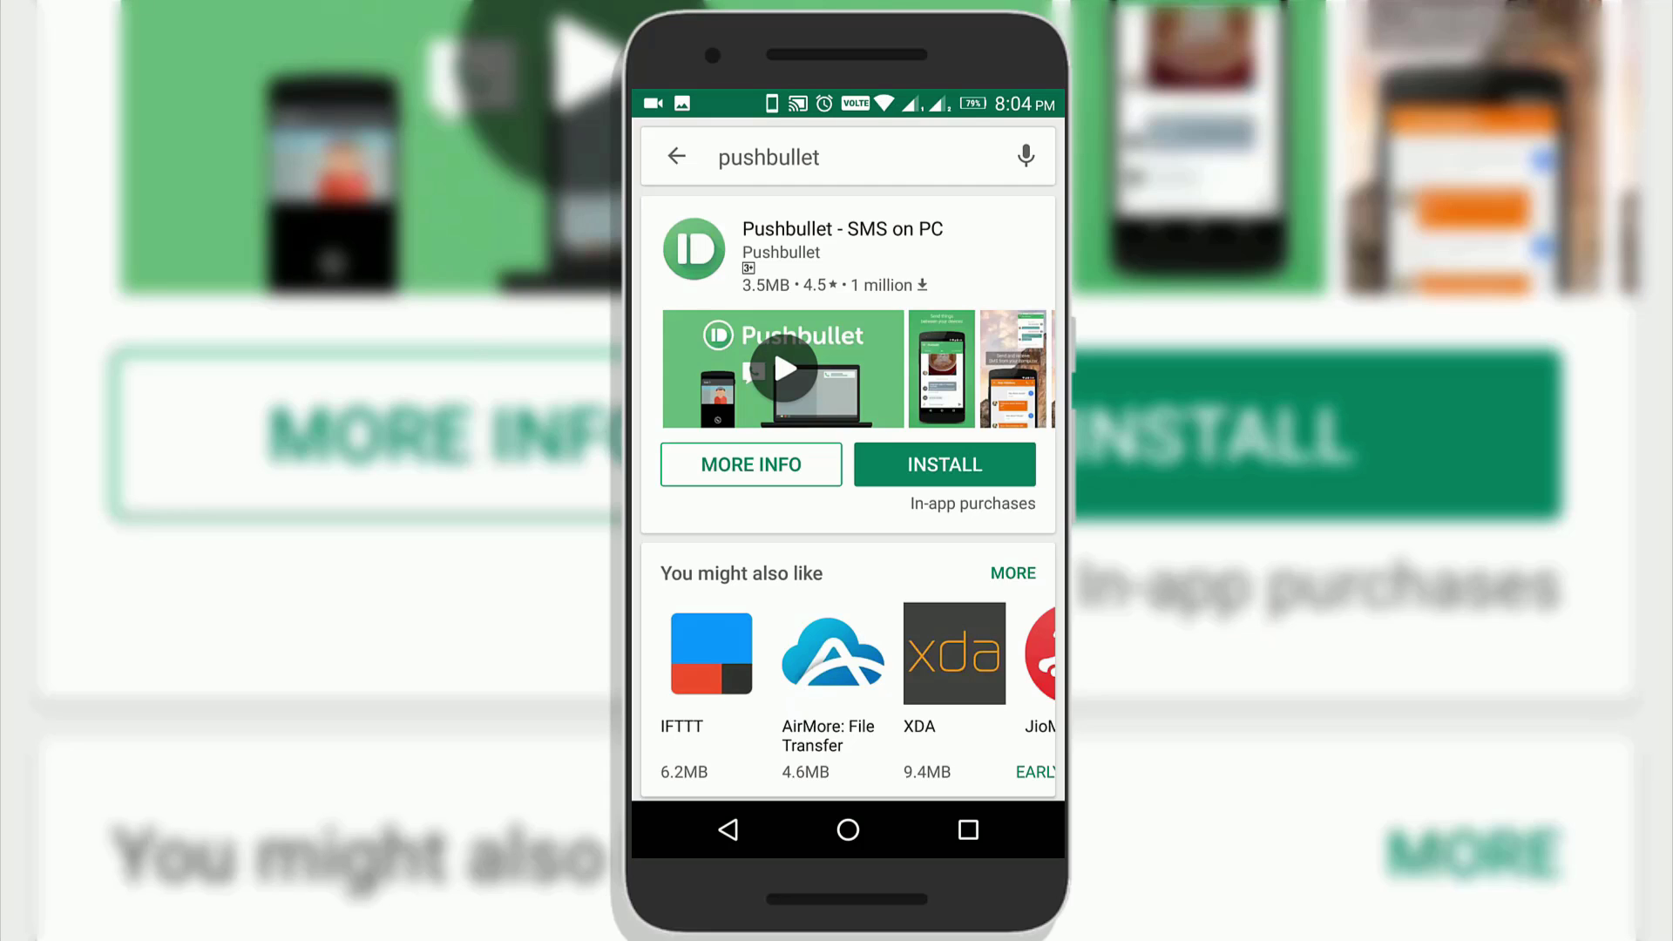
Step: Open the Pushbullet - SMS on PC app details page in the Play Store
{"action": "left_click", "coordinate": [917, 229]}
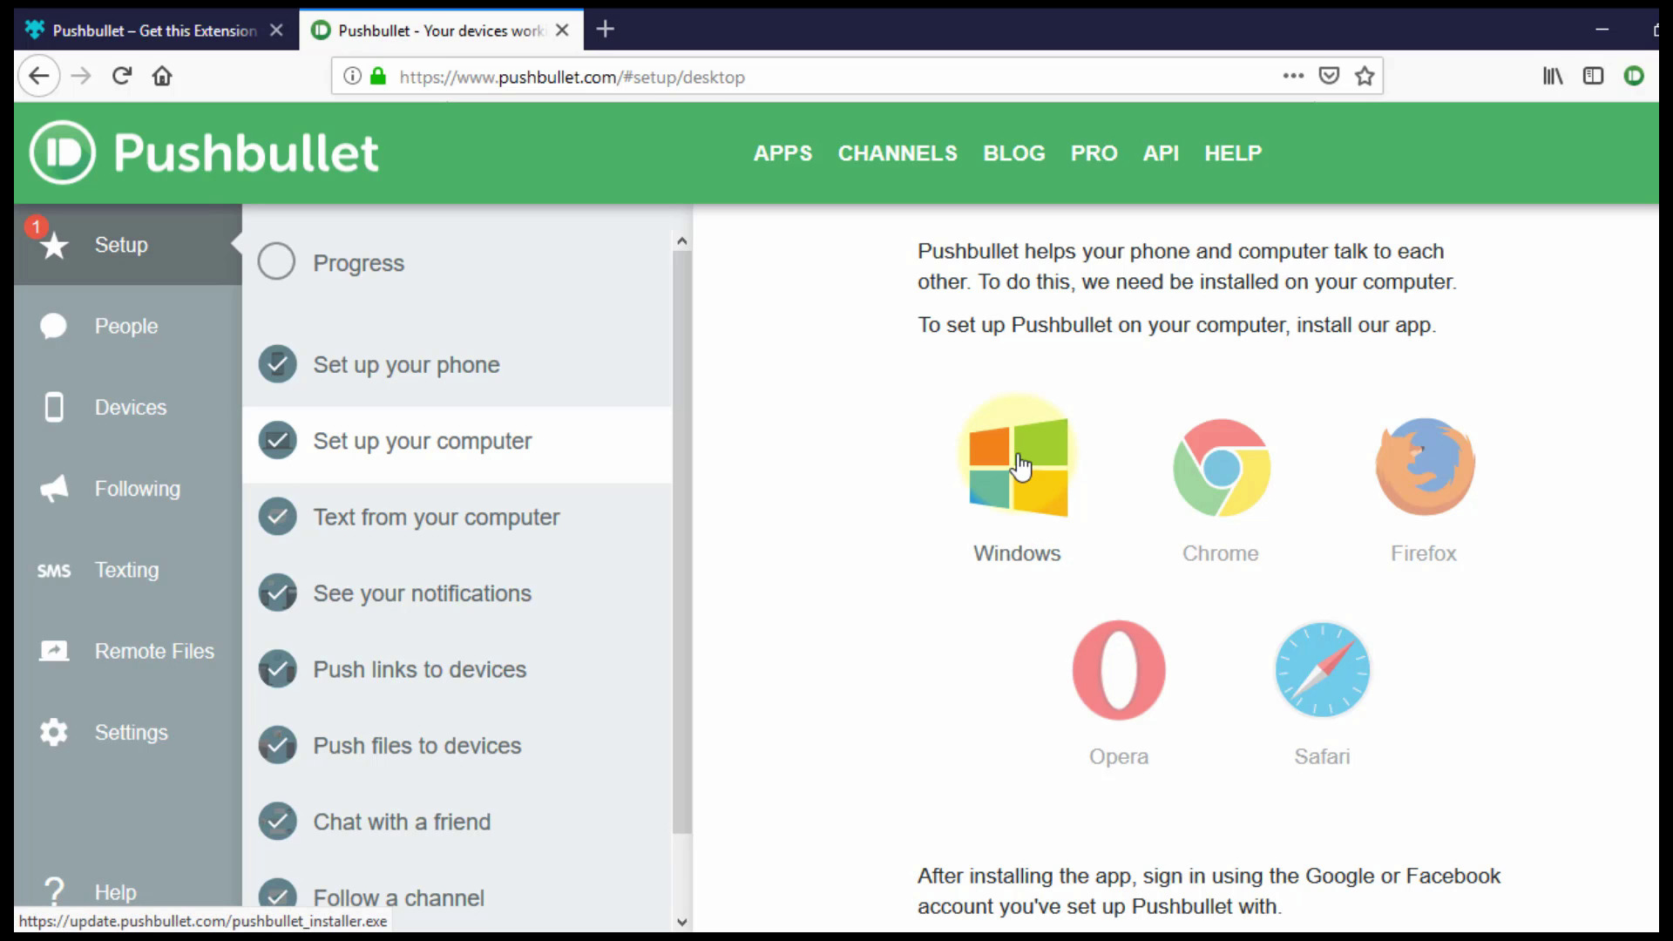
Step: Download the Windows installer, sign in with Google, and maximize the Pushbullet desktop window
{"action": "left_click", "coordinate": [1017, 459]}
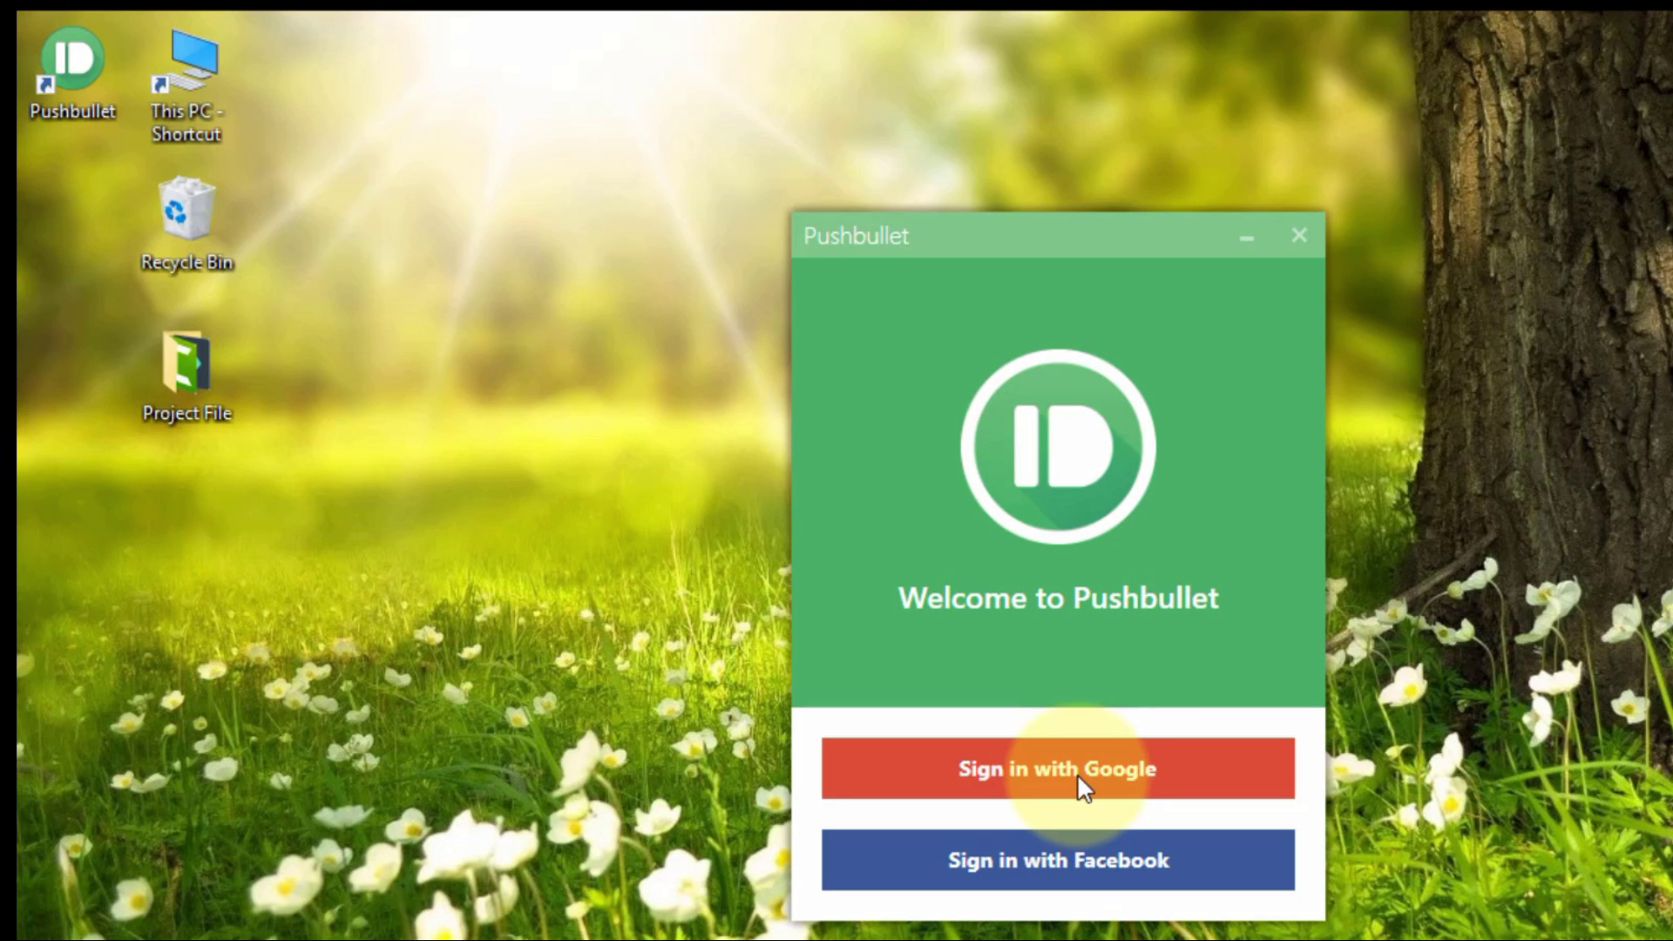
{"action": "left_click", "coordinate": [897, 645]}
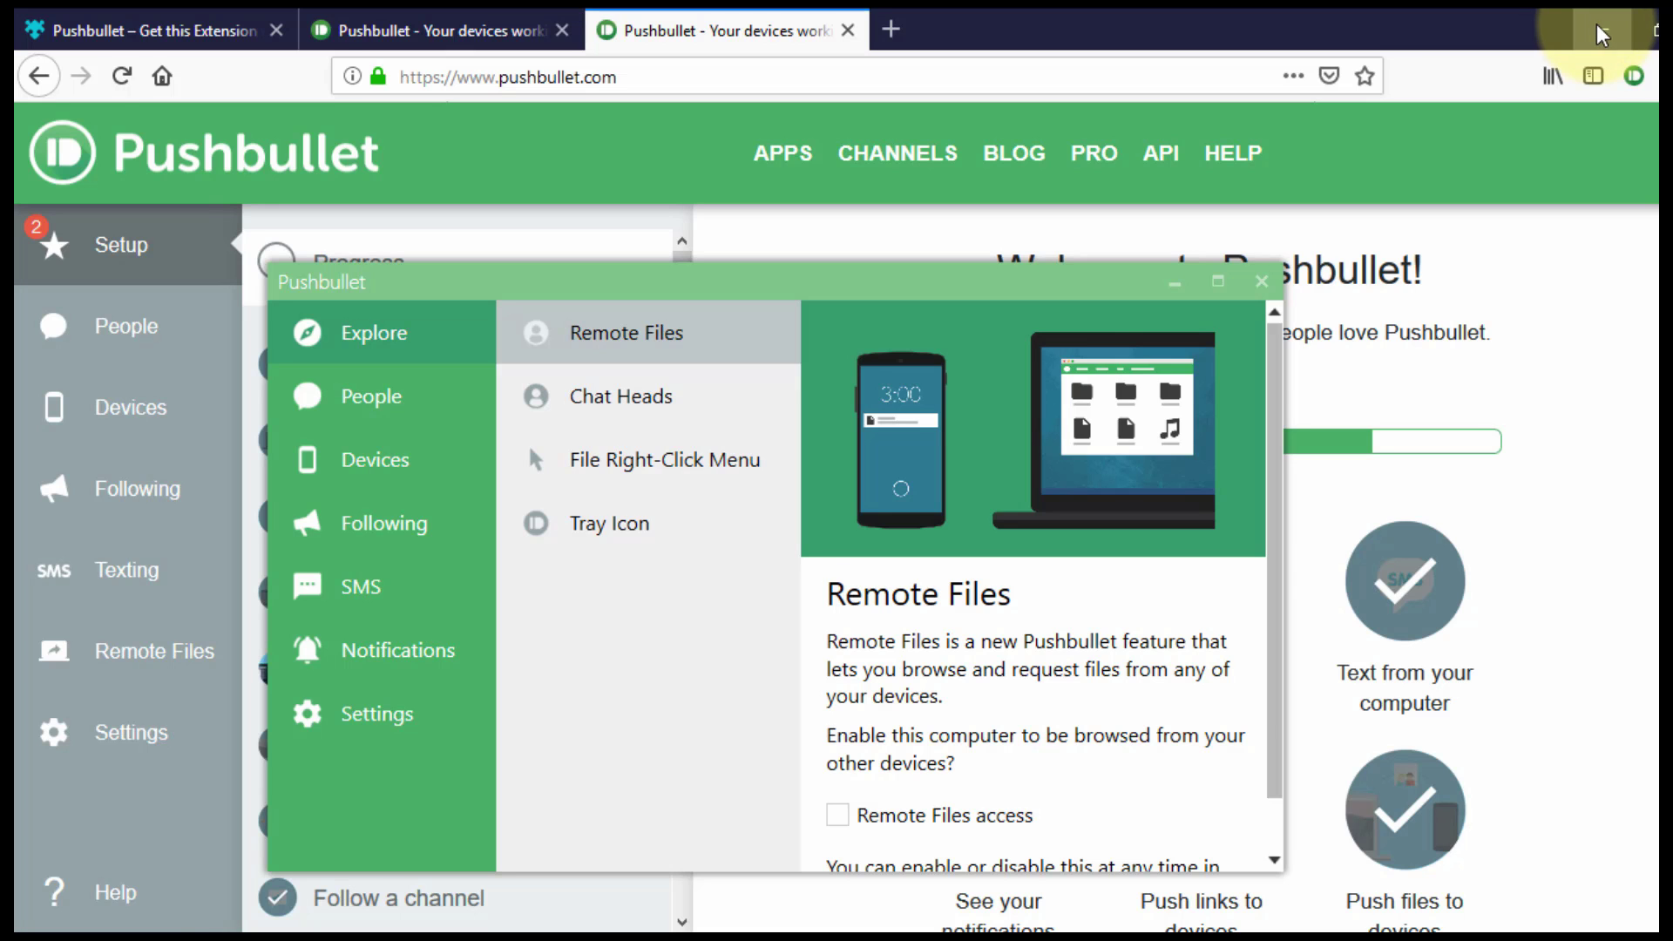
{"action": "left_click", "coordinate": [1596, 25]}
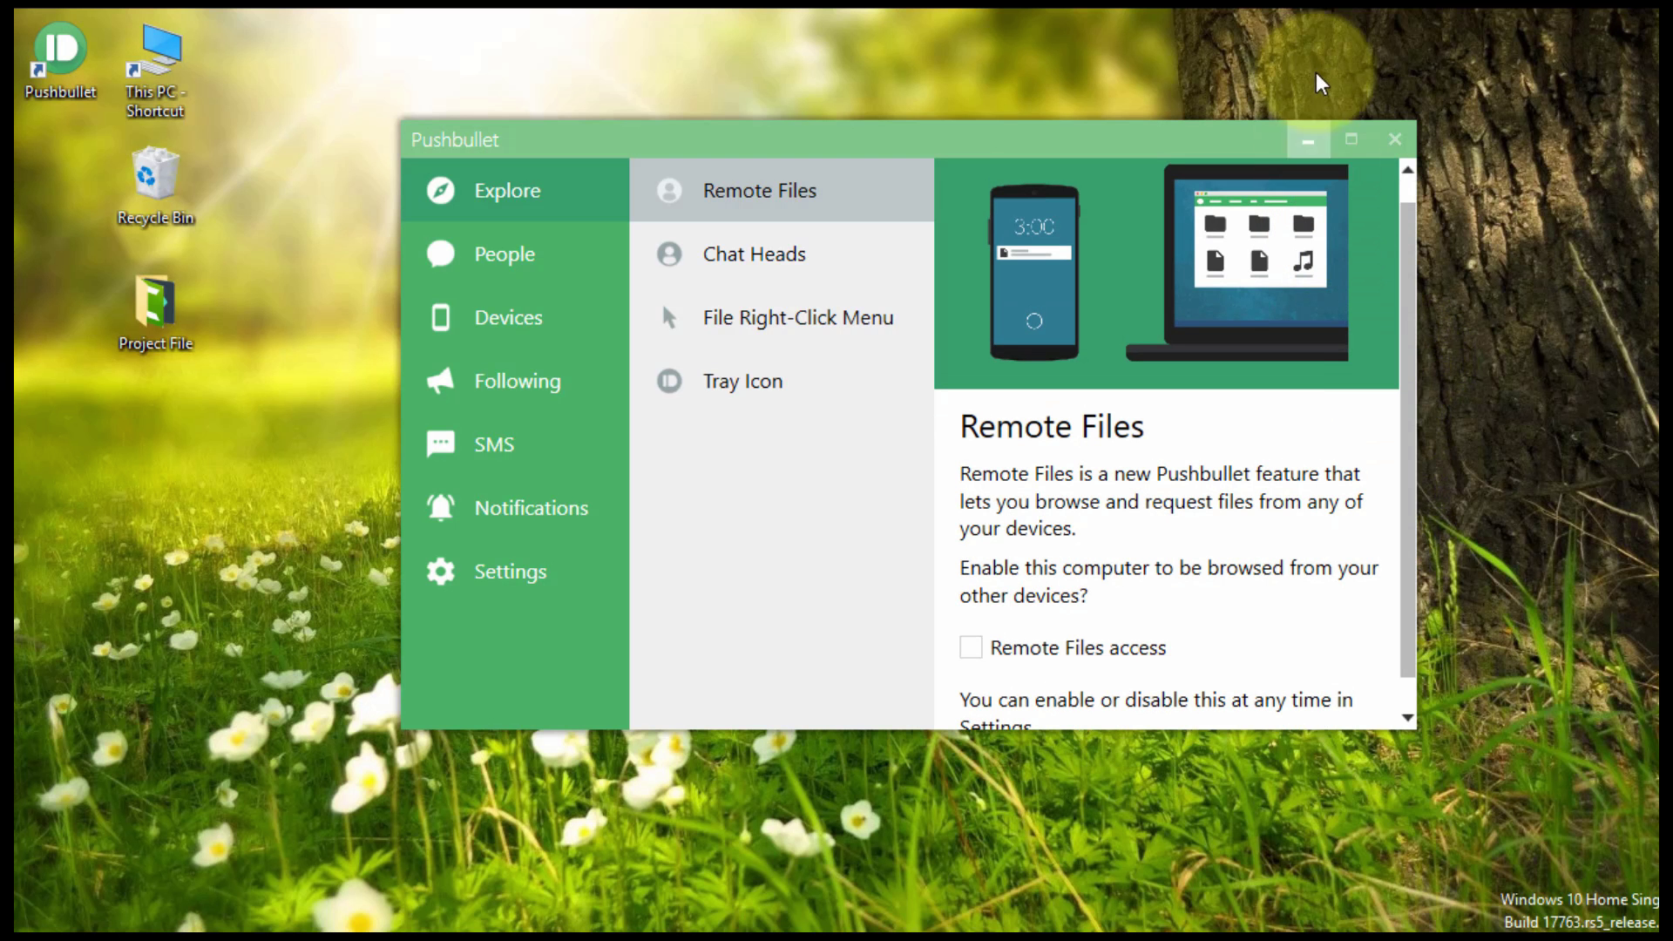
{"action": "left_click", "coordinate": [1350, 139]}
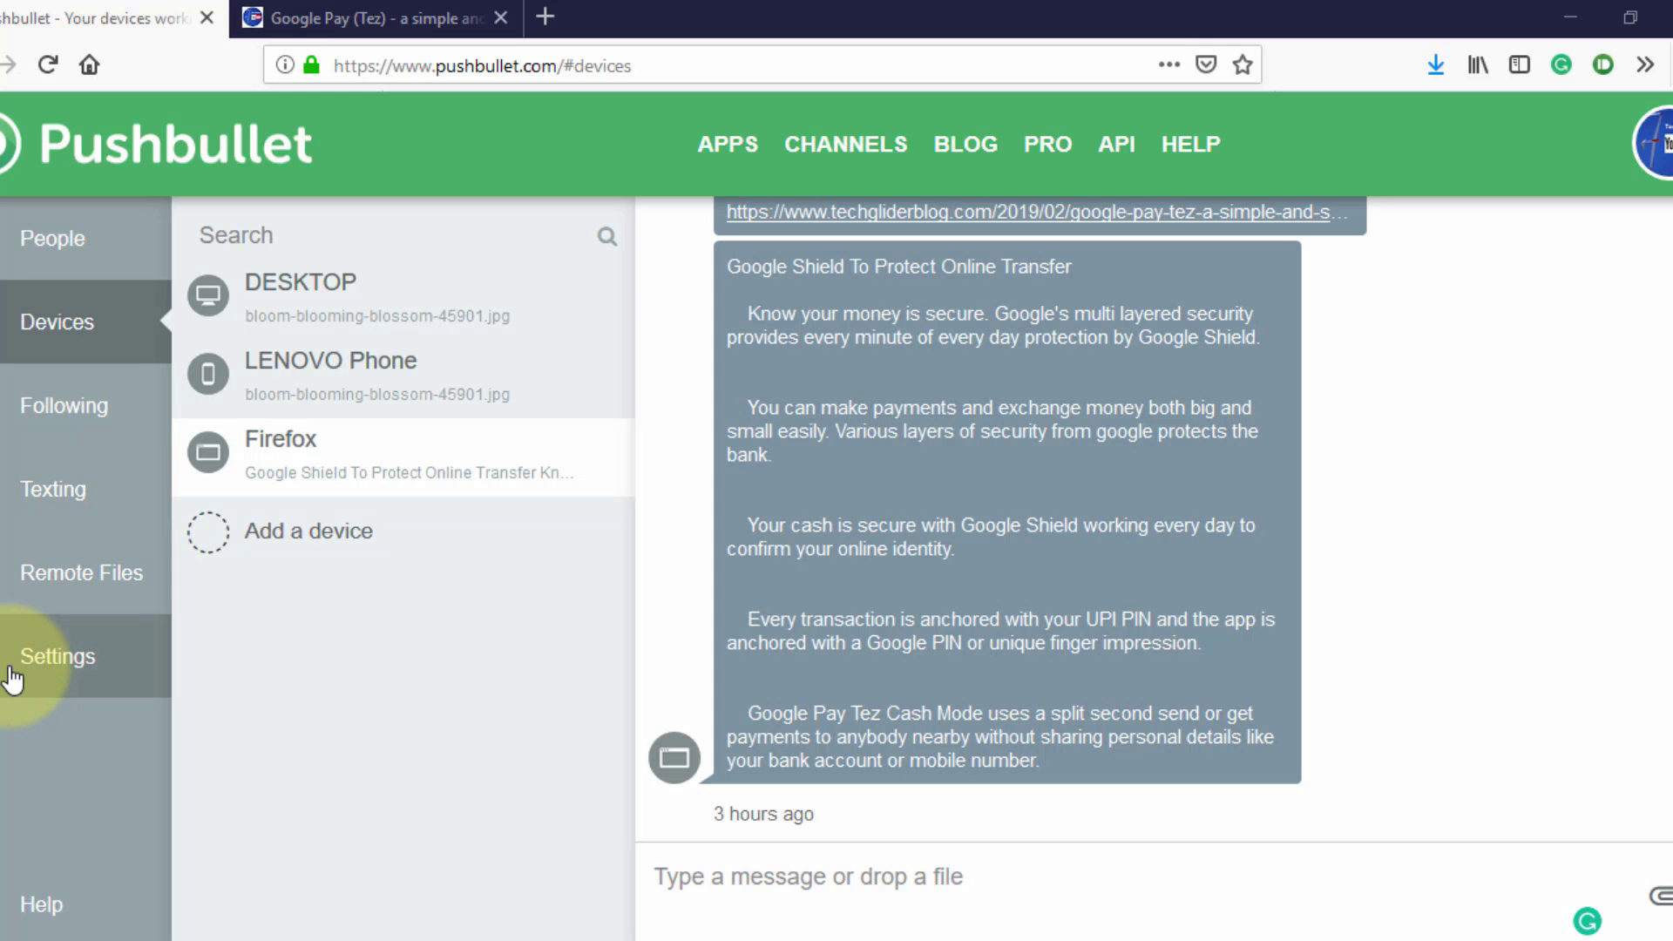
Step: Browse the website settings: Channels and the connected Devices list
{"action": "left_click", "coordinate": [47, 660]}
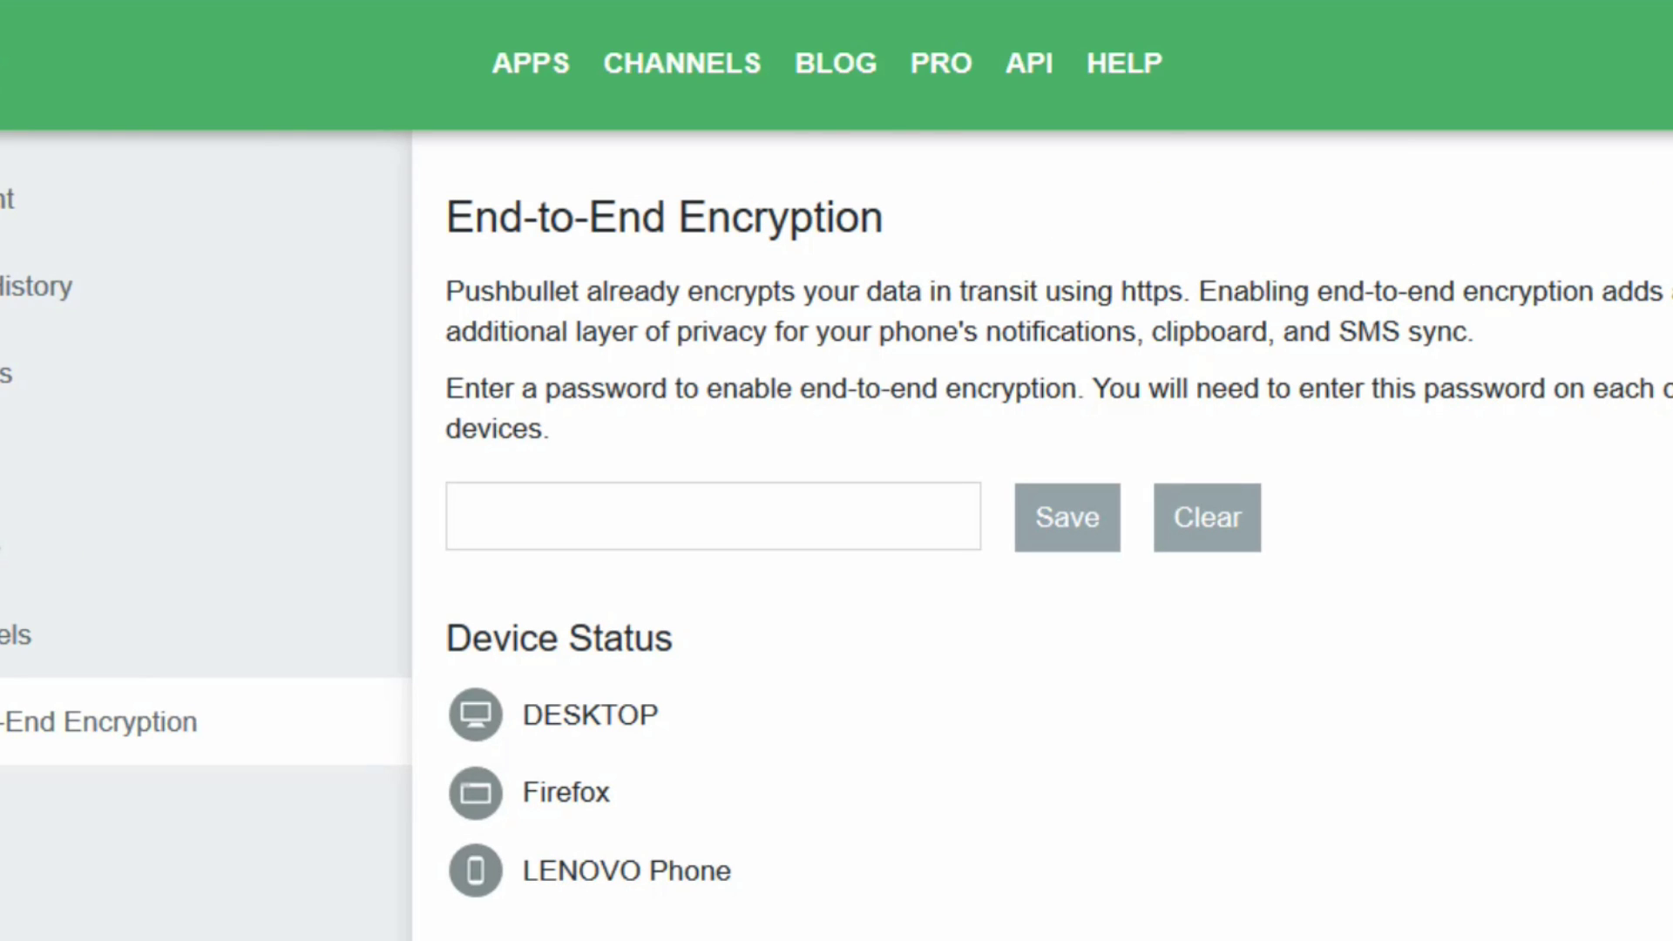
{"action": "left_click", "coordinate": [278, 588]}
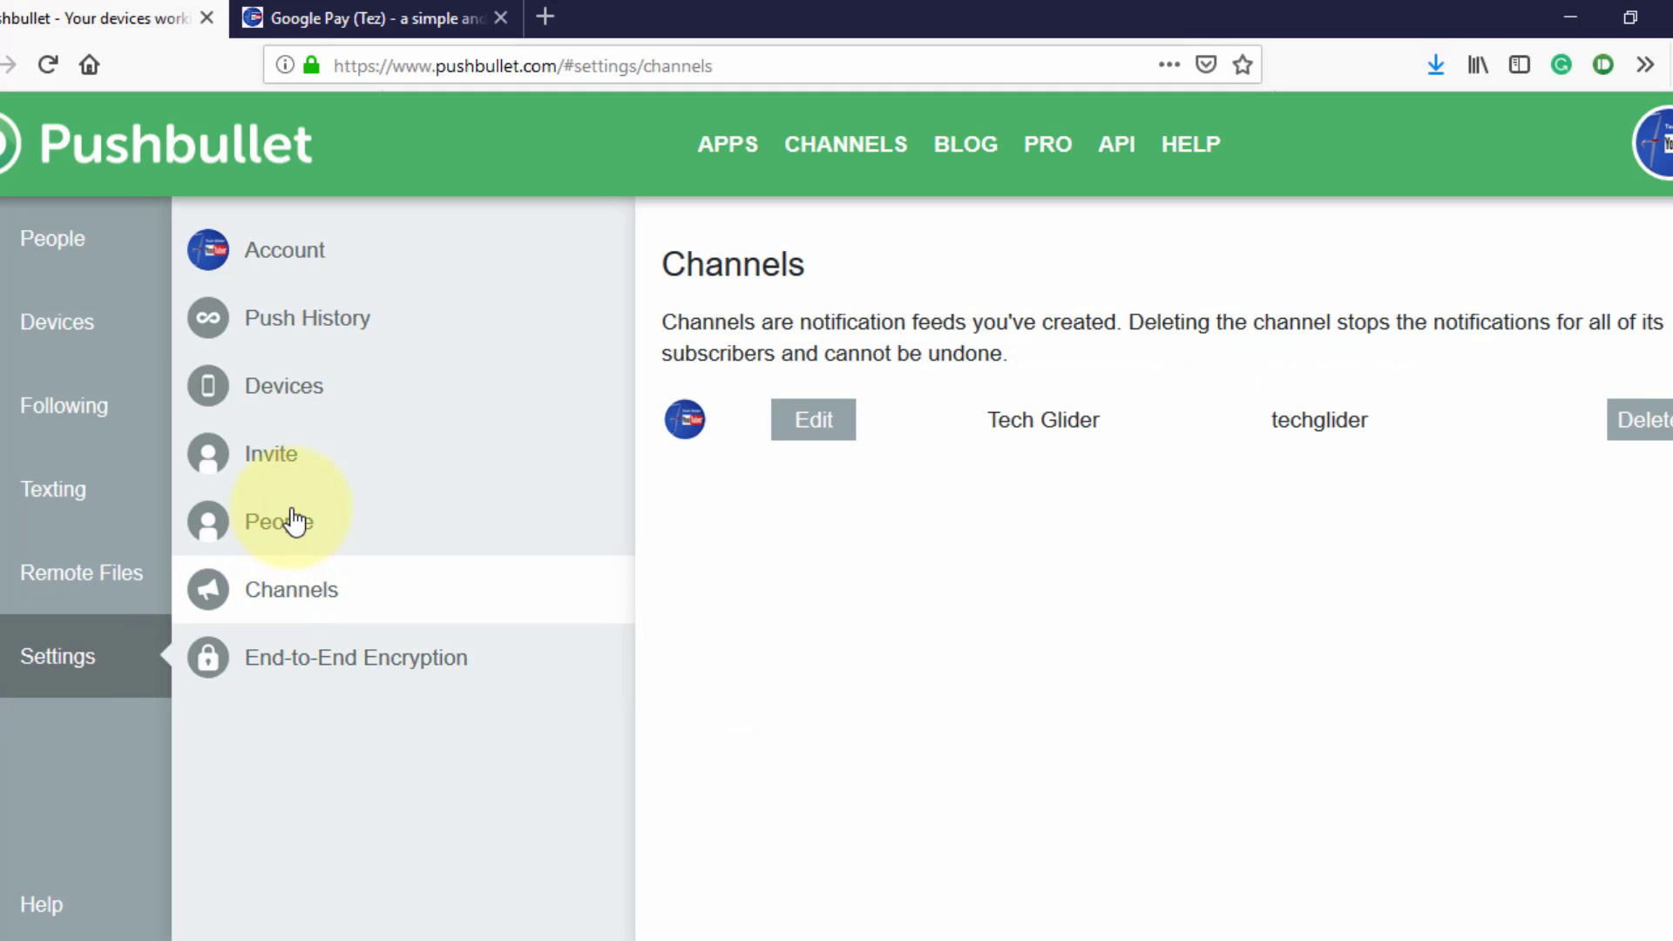
{"action": "left_click", "coordinate": [380, 380]}
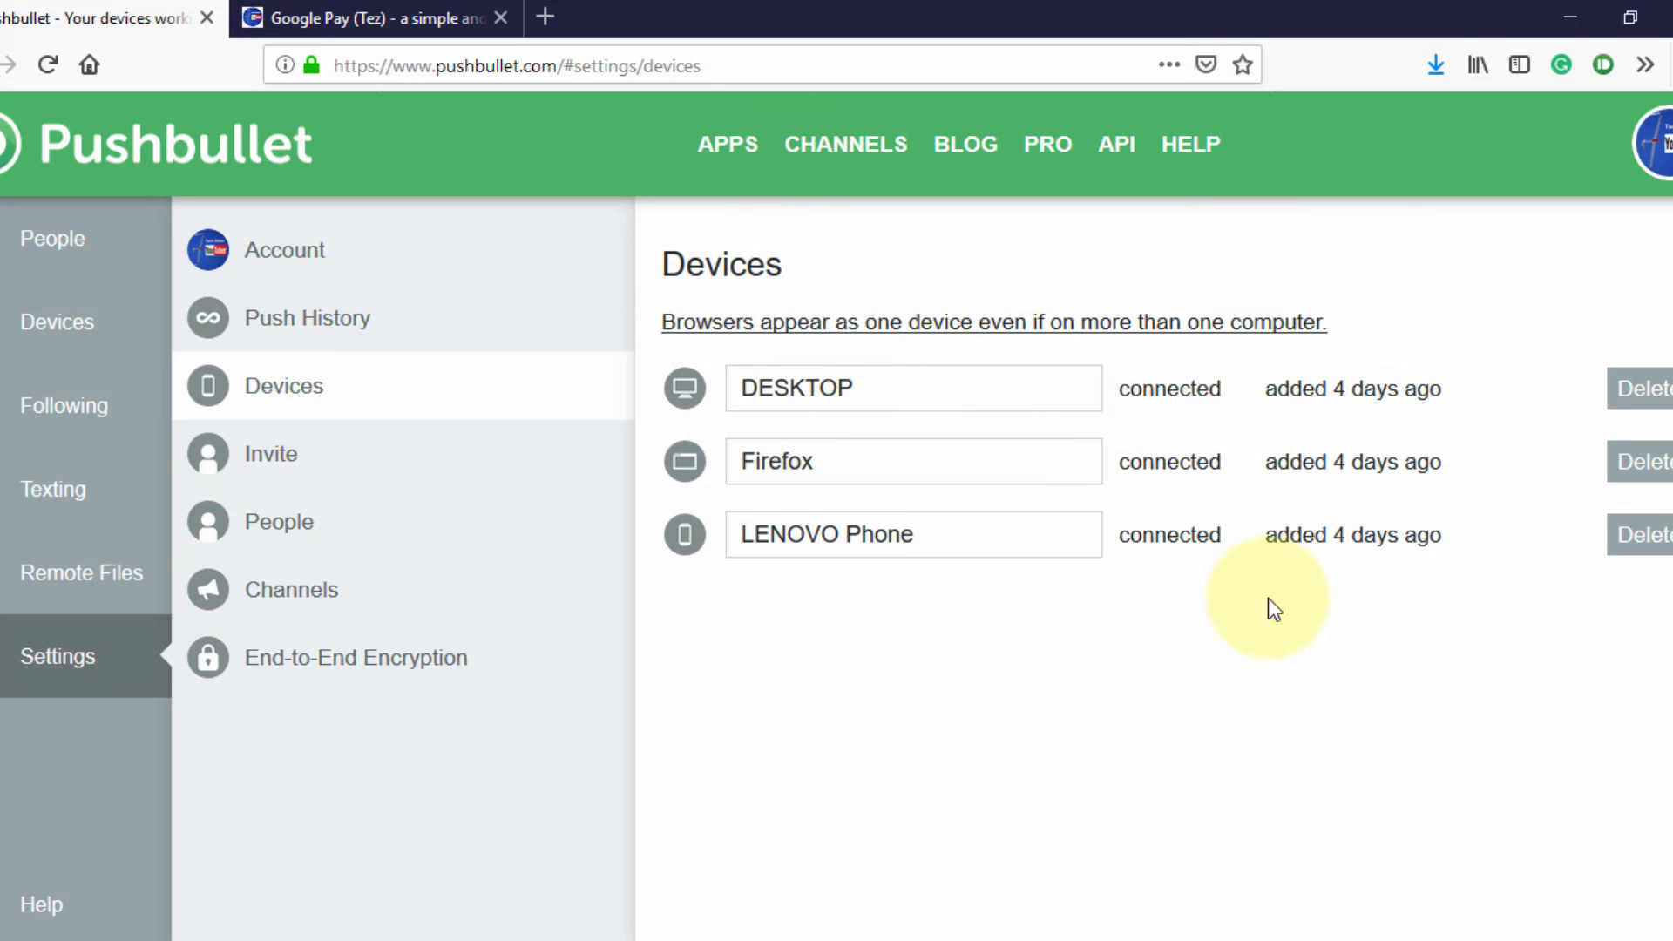
Step: Review Push History and Account settings, then reach End-to-End Encryption
{"action": "left_click", "coordinate": [377, 330]}
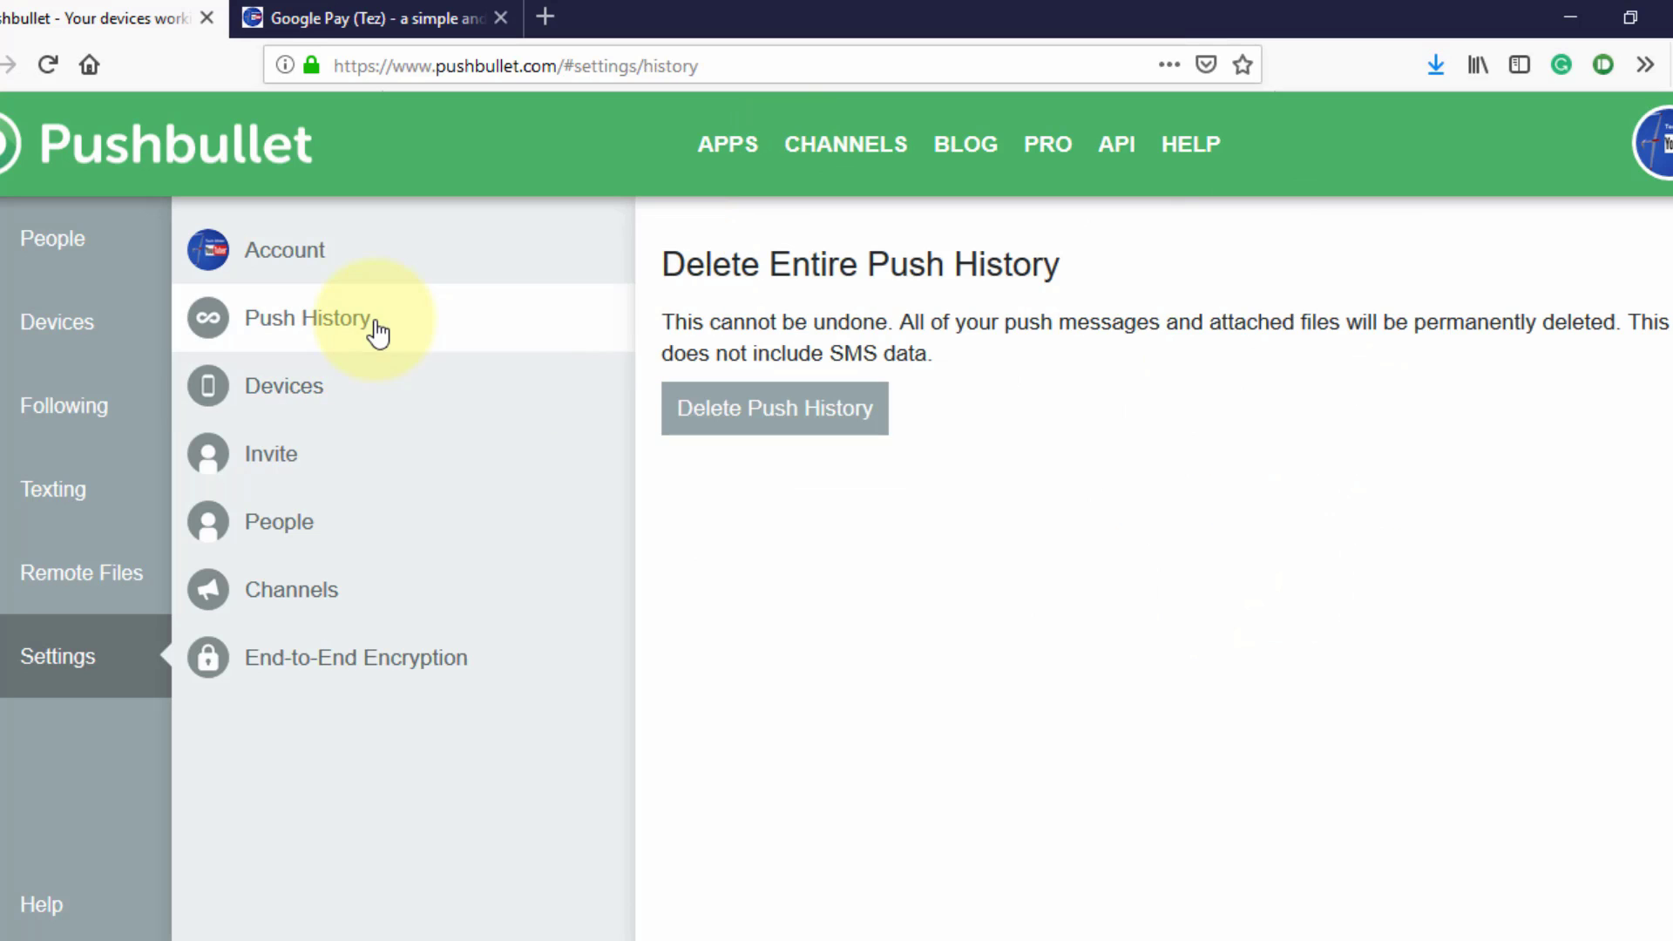
{"action": "left_click", "coordinate": [376, 278]}
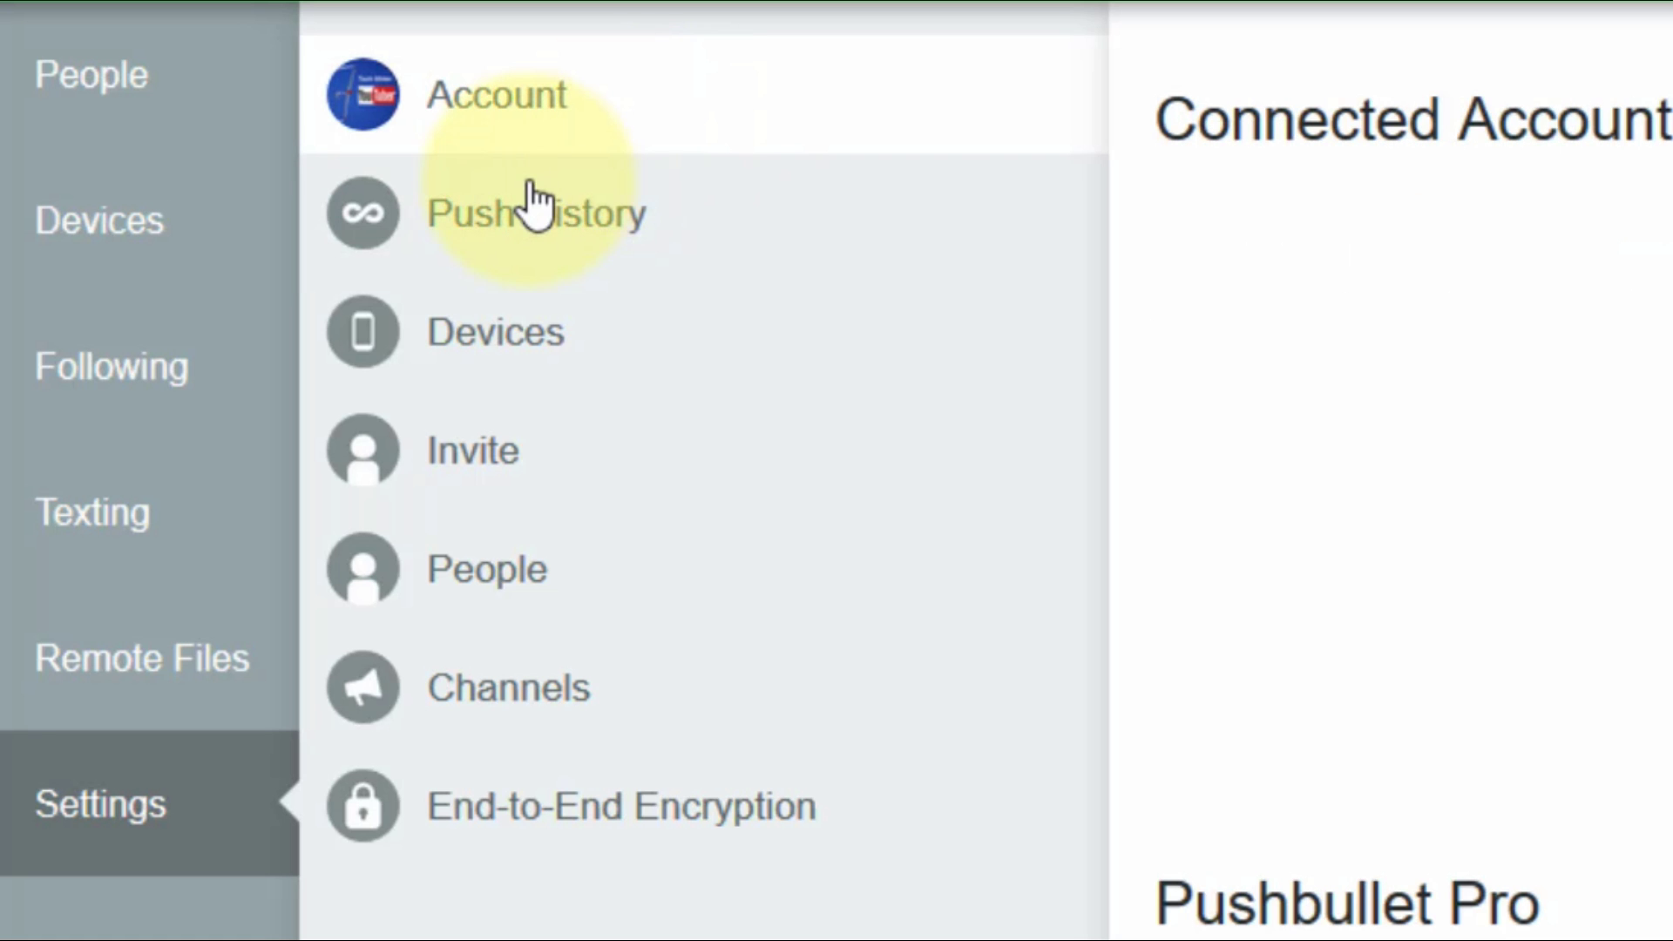
{"action": "left_click", "coordinate": [492, 853]}
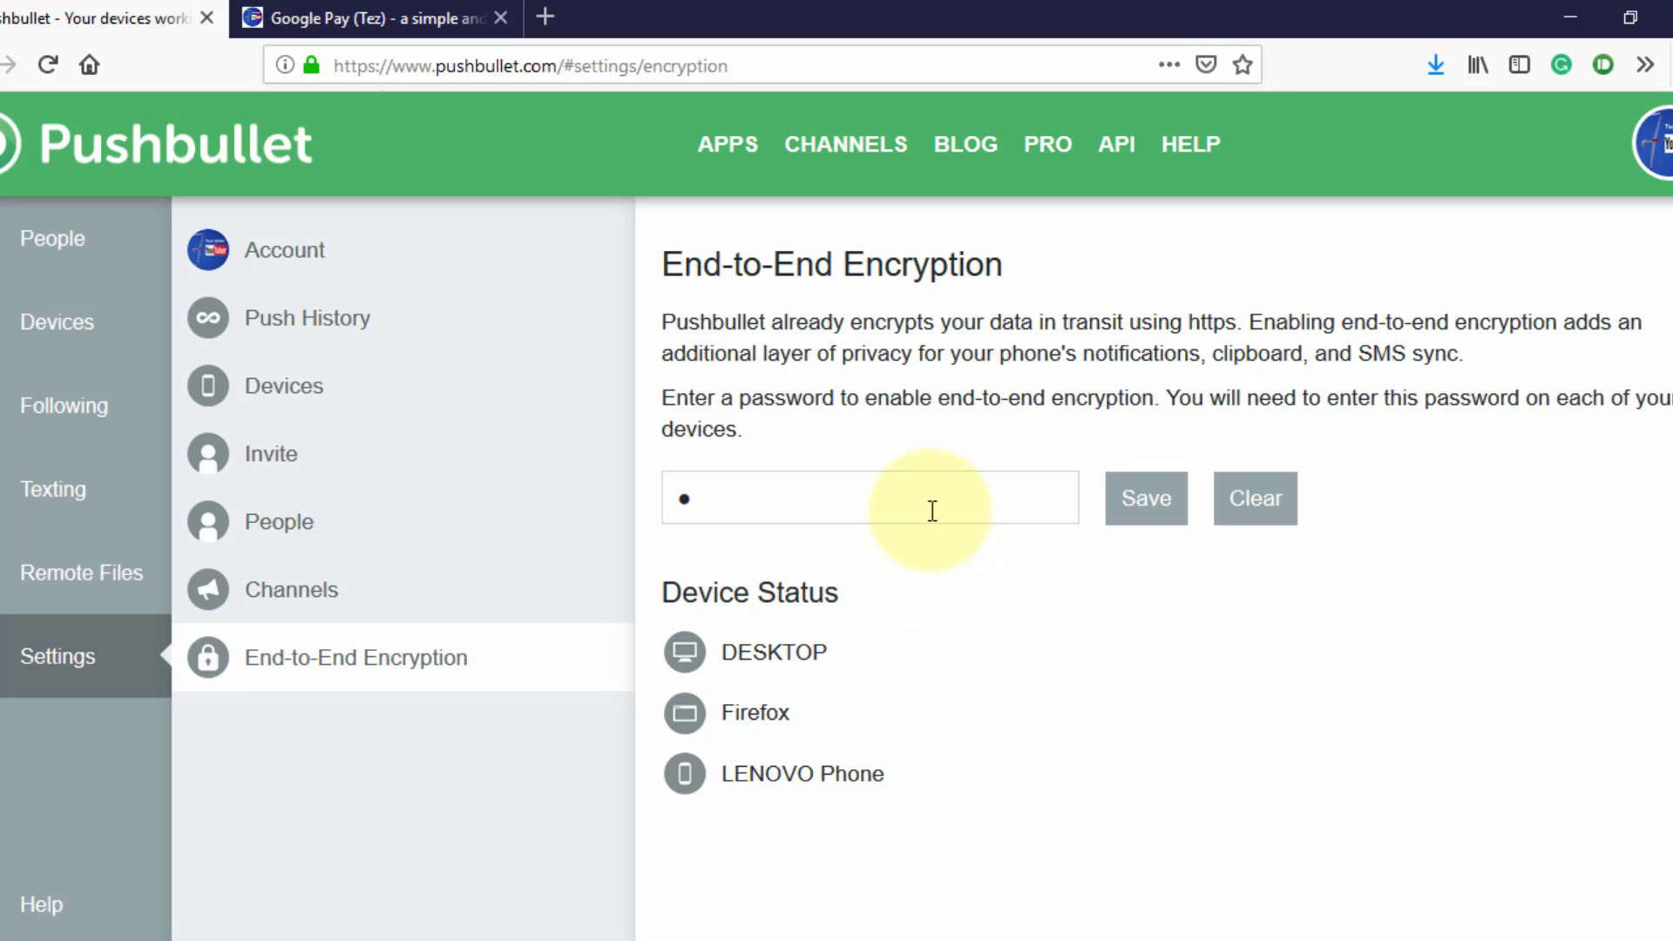
{"action": "type", "text": "a"}
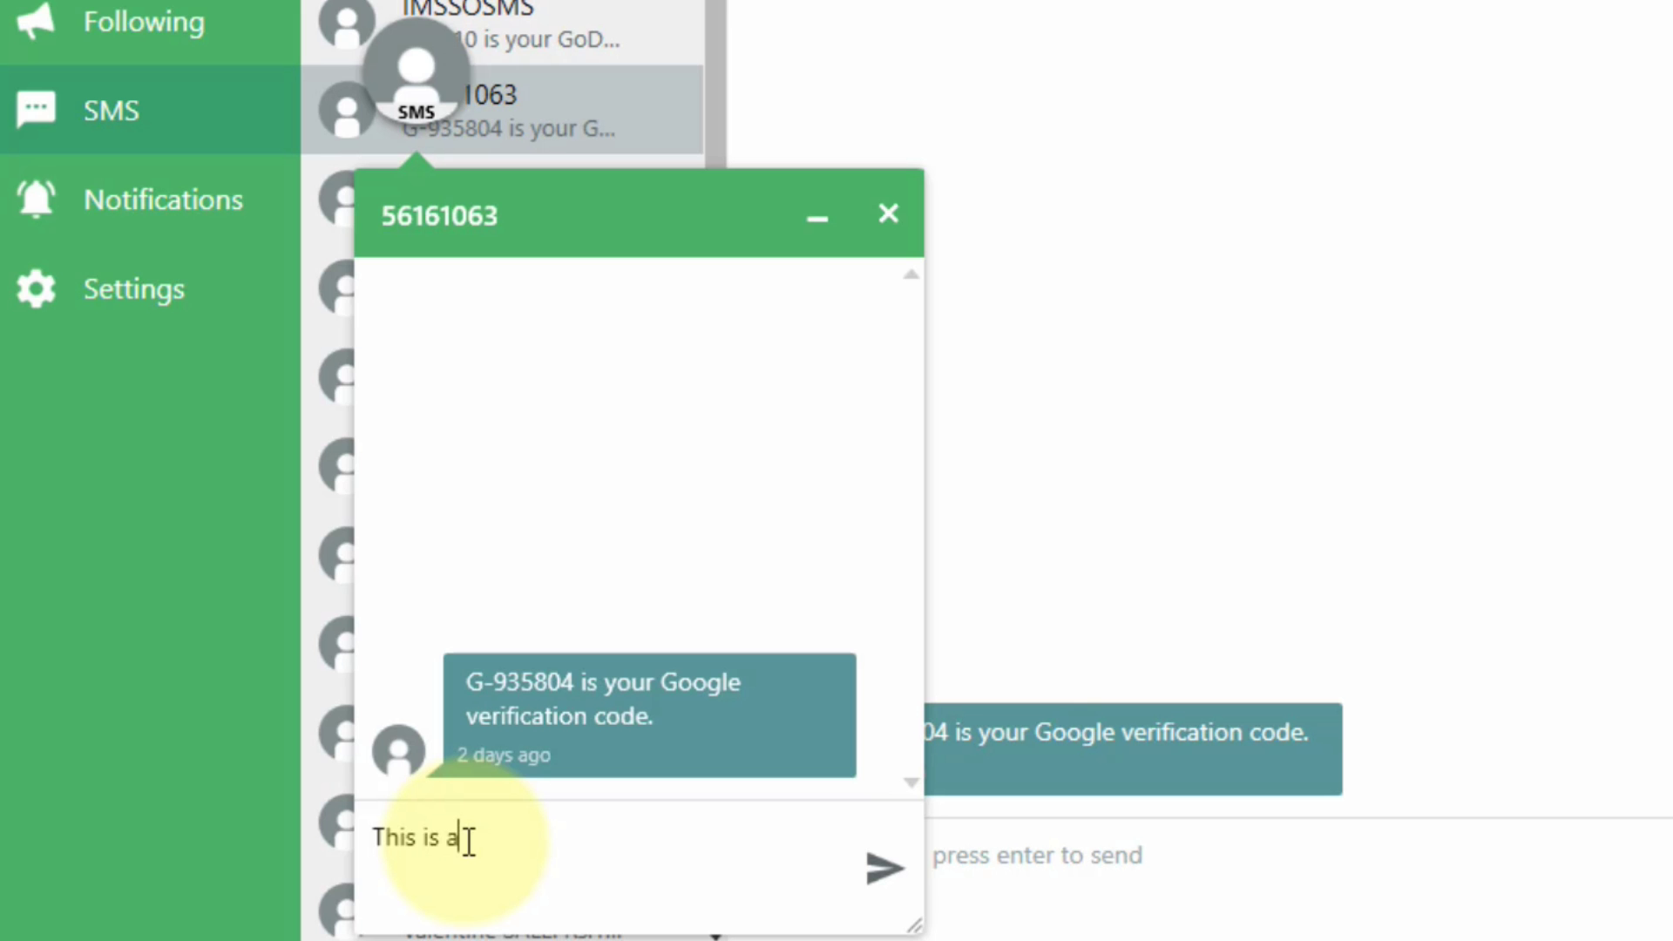
{"action": "type", "text": "n exam"}
{"action": "type", "text": "pl"}
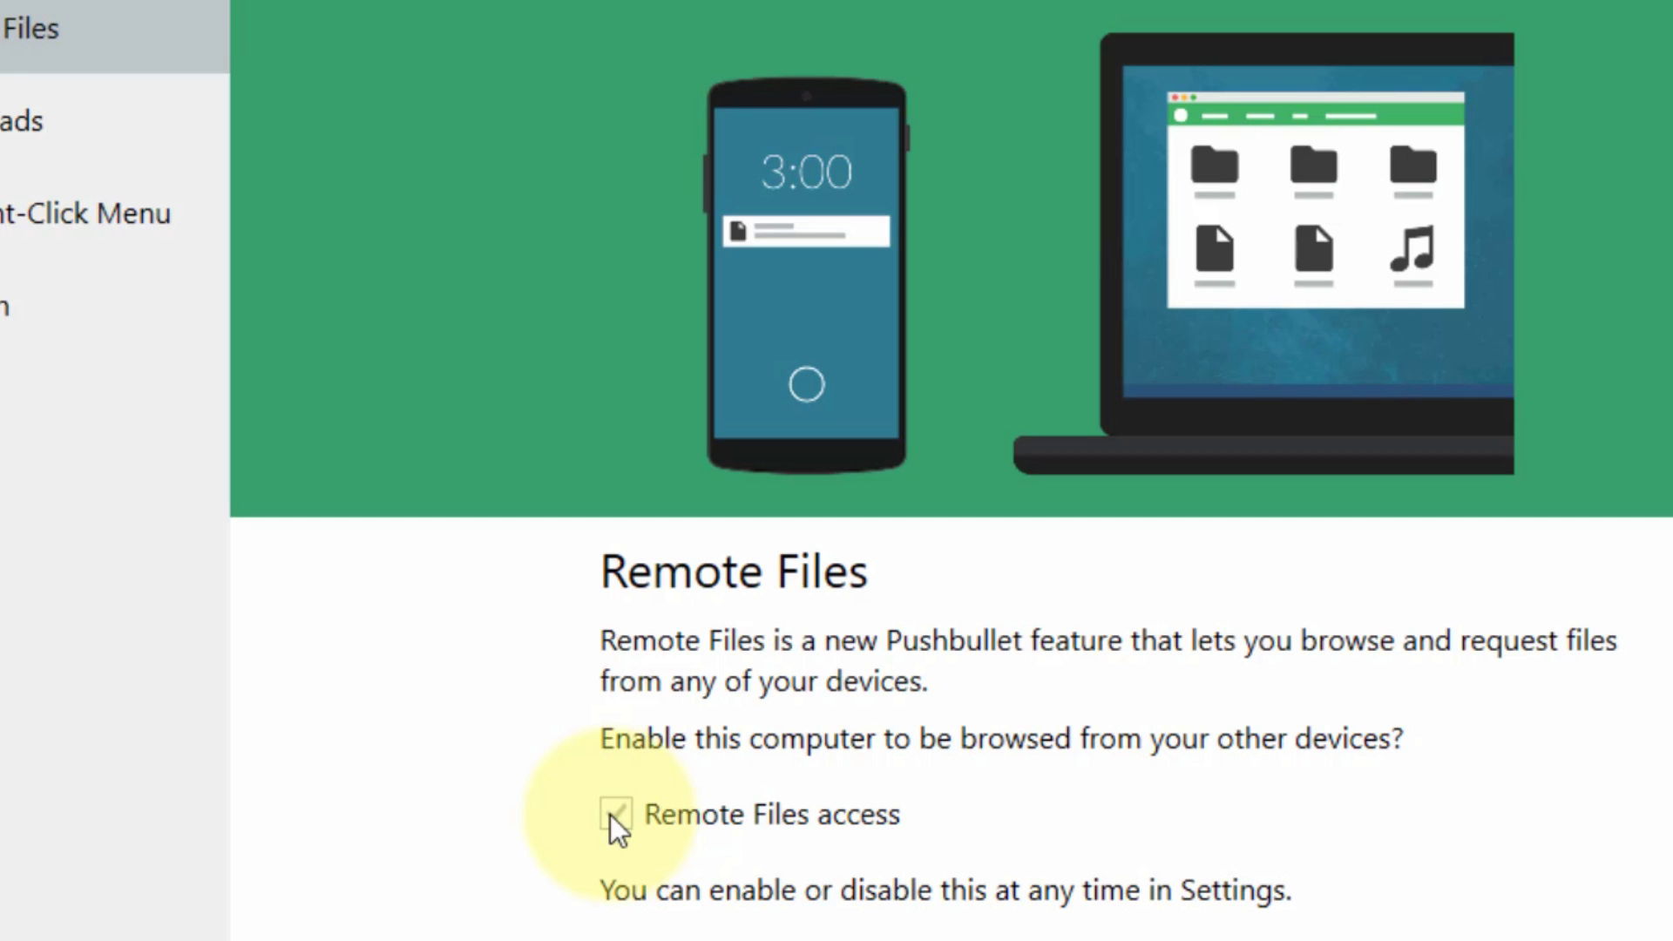